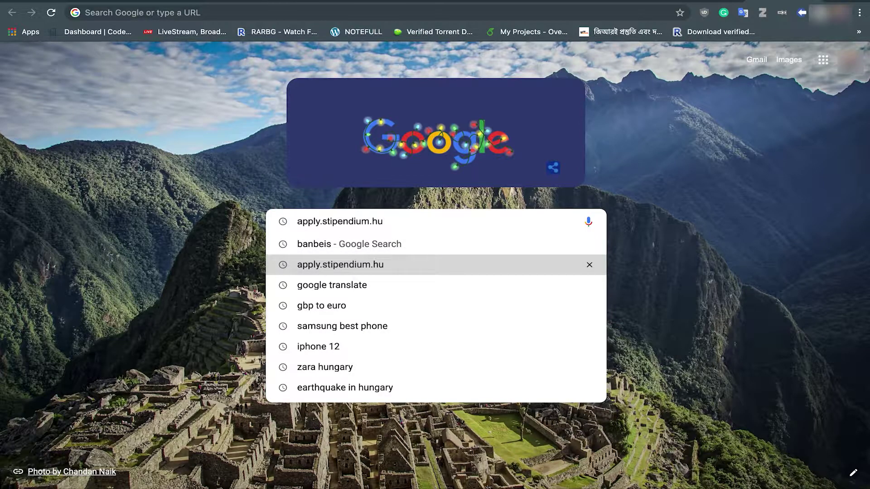
Step: Search Google and open the 'Stipendium Hungaricum: Apply online!' result
{"action": "key", "text": "Return"}
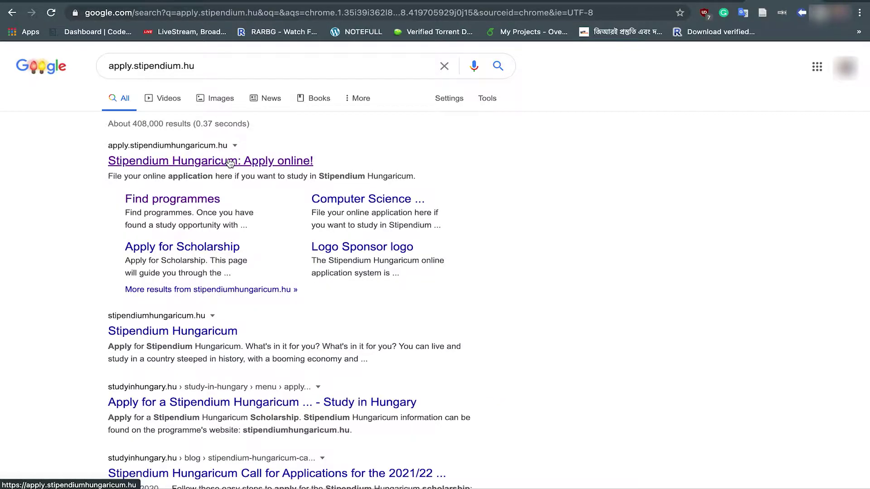
{"action": "left_click", "coordinate": [204, 166]}
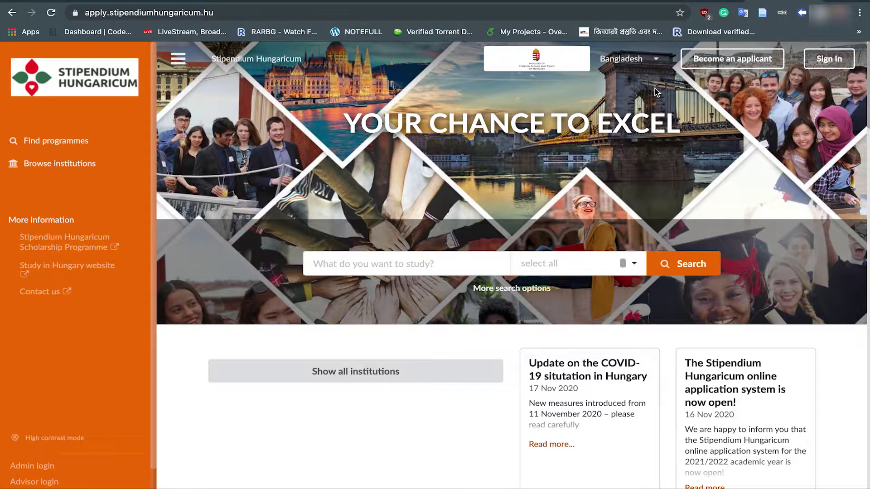
{"action": "left_click", "coordinate": [656, 60]}
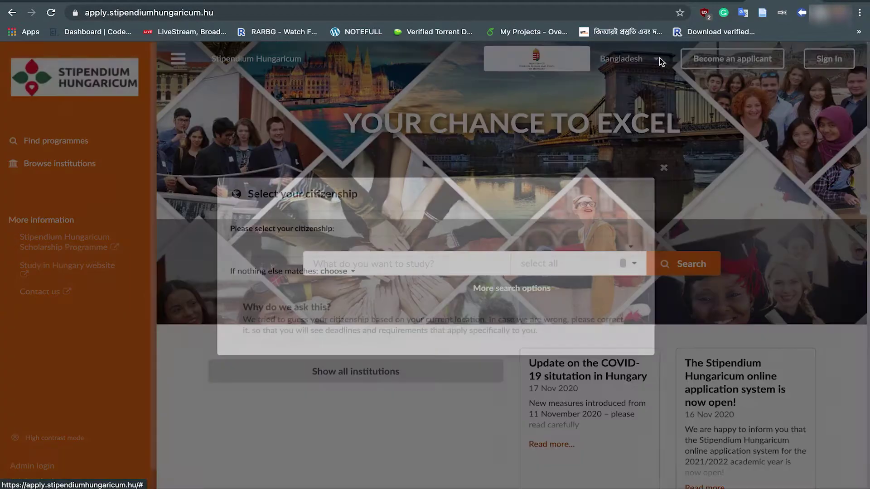
{"action": "left_click", "coordinate": [631, 249]}
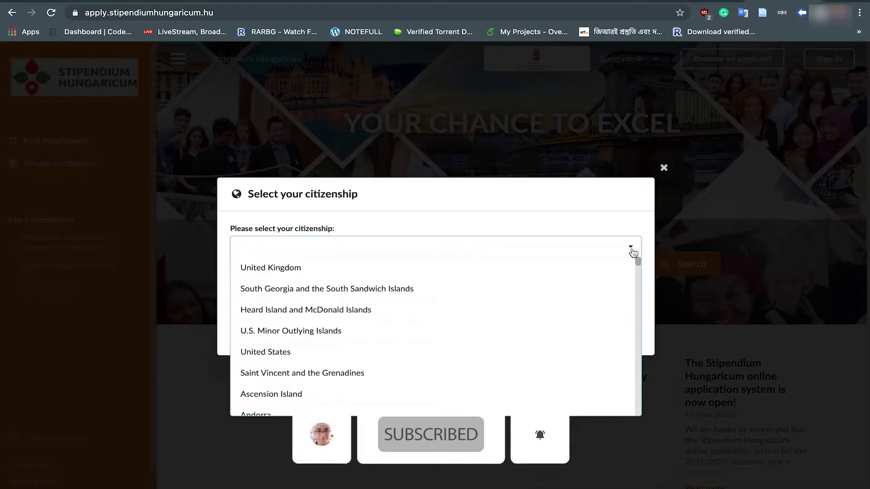
{"action": "scroll", "coordinate": [435, 320], "scroll_direction": "down", "scroll_amount": 3}
{"action": "scroll", "coordinate": [436, 320], "scroll_direction": "down", "scroll_amount": 6}
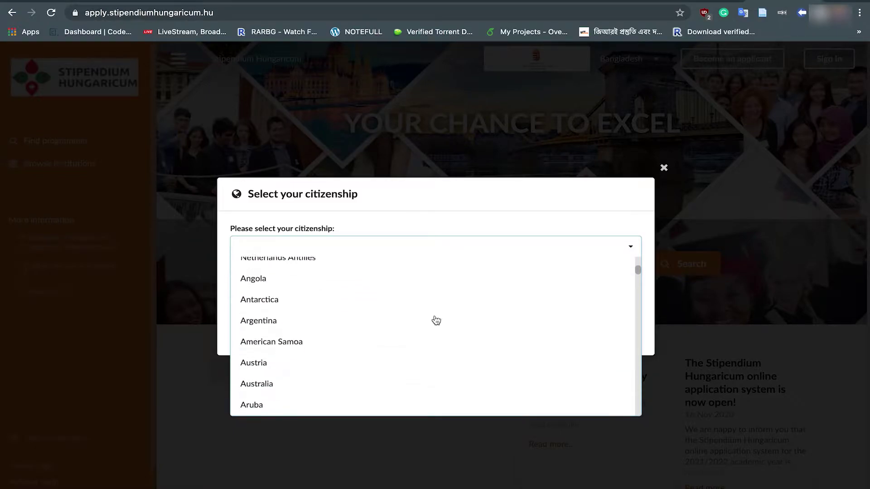
{"action": "scroll", "coordinate": [436, 321], "scroll_direction": "down", "scroll_amount": 1}
{"action": "left_click", "coordinate": [305, 327]}
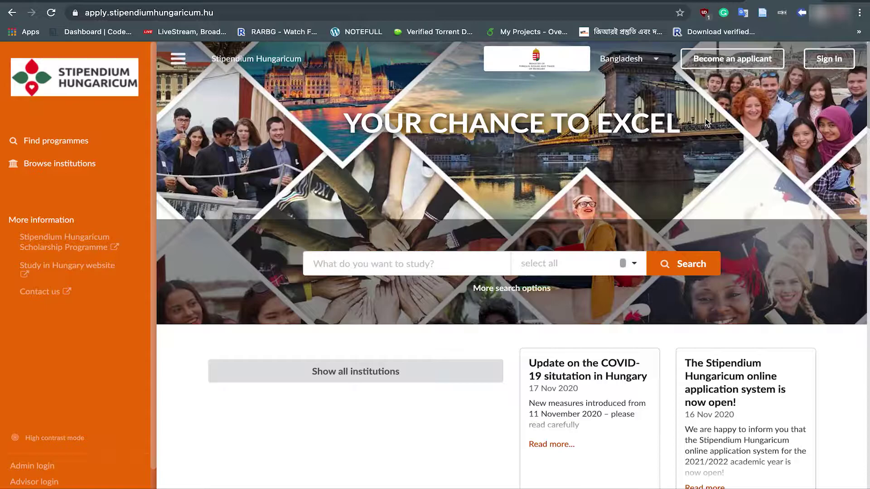
Step: Start a new applicant account and enter the applicant's full name
{"action": "left_click", "coordinate": [732, 64]}
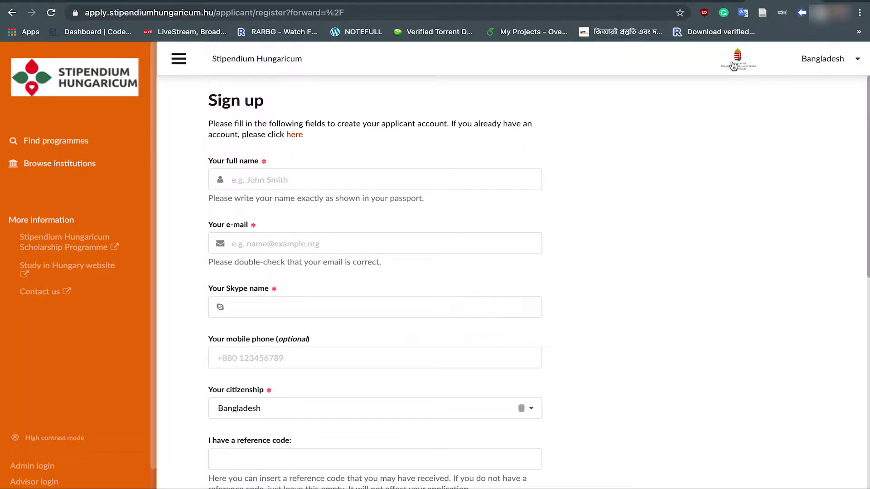
{"action": "scroll", "coordinate": [645, 137], "scroll_direction": "down", "scroll_amount": 6}
{"action": "scroll", "coordinate": [645, 137], "scroll_direction": "up", "scroll_amount": 5}
{"action": "scroll", "coordinate": [646, 137], "scroll_direction": "up", "scroll_amount": 1}
{"action": "left_click", "coordinate": [279, 182]}
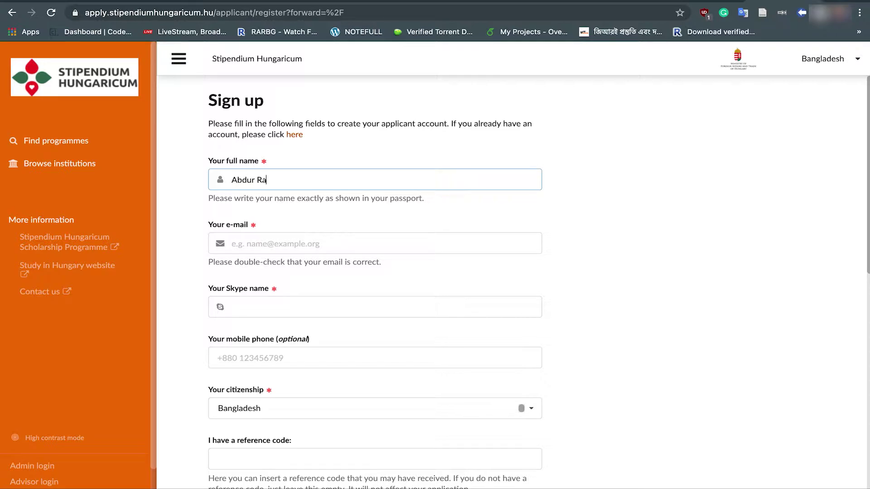
Step: Paste the applicant's e-mail address and enter their Skype name
{"action": "left_click", "coordinate": [283, 245]}
{"action": "key", "text": "ctrl+v"}
{"action": "scroll", "coordinate": [650, 239], "scroll_direction": "down", "scroll_amount": 3}
{"action": "left_click", "coordinate": [274, 226]}
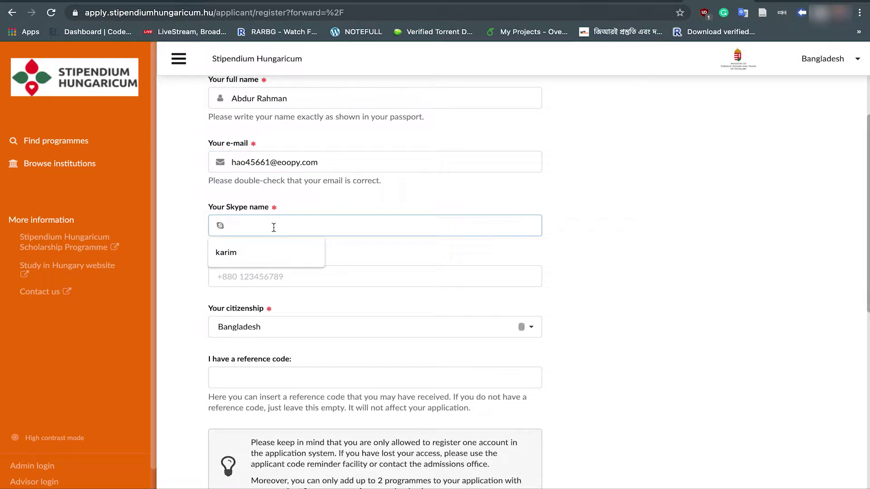
{"action": "left_click", "coordinate": [178, 222]}
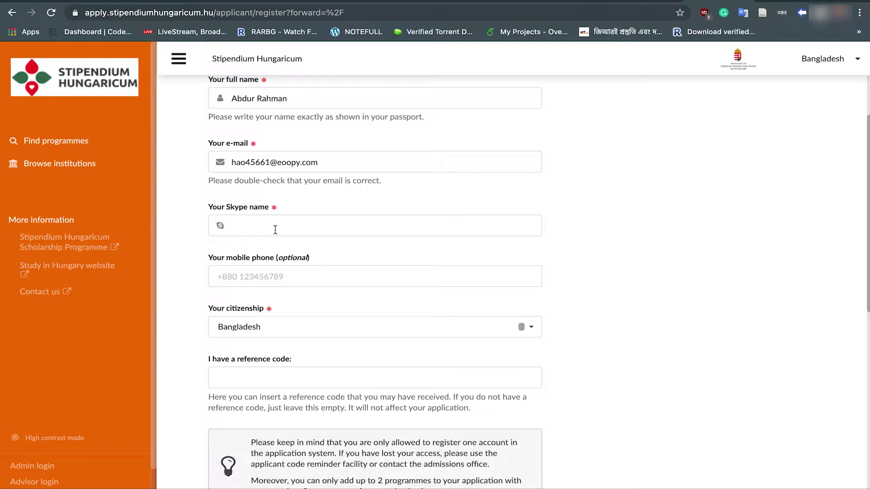
{"action": "type", "text": "karim"}
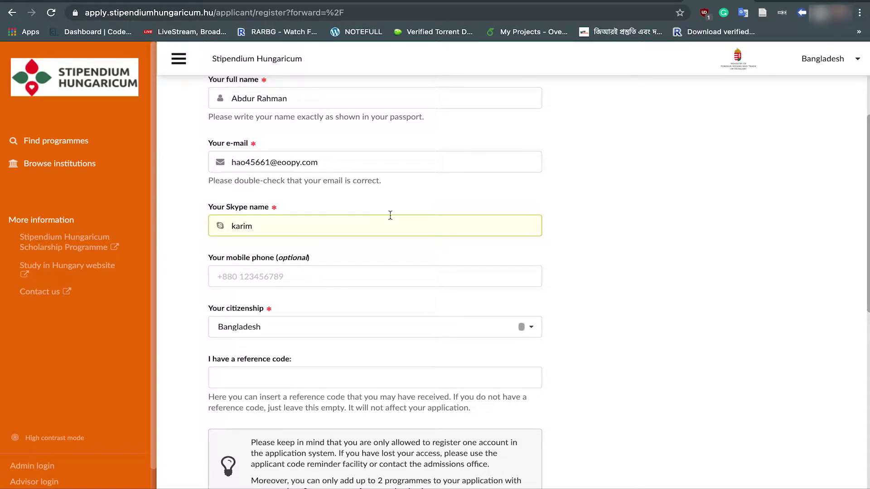
{"action": "scroll", "coordinate": [609, 253], "scroll_direction": "down", "scroll_amount": 1}
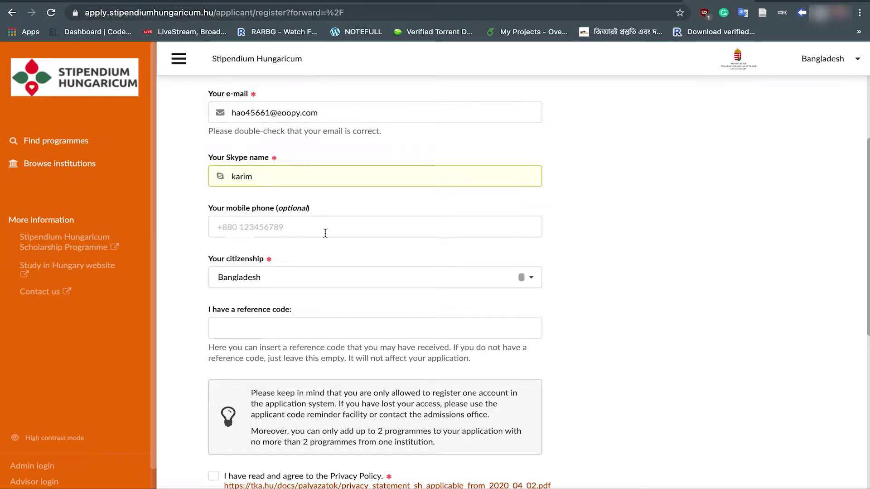
{"action": "scroll", "coordinate": [326, 233], "scroll_direction": "down", "scroll_amount": 3}
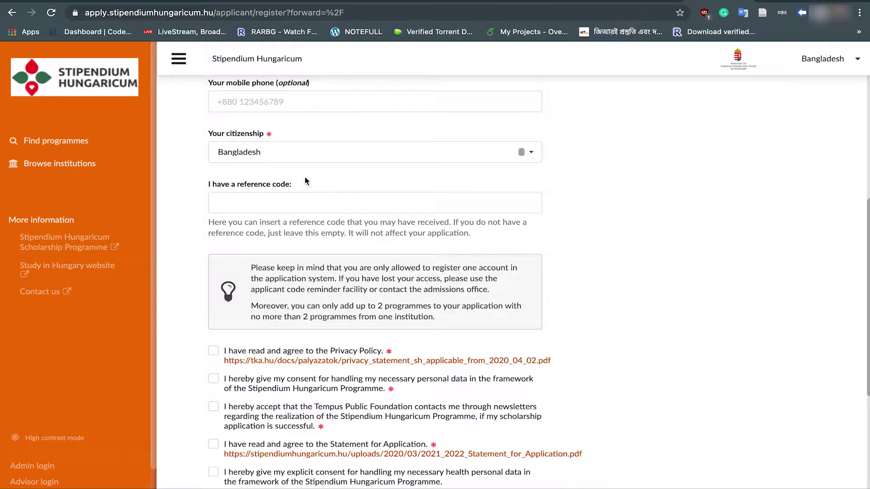
Step: Accept the Privacy Policy, data, newsletter, application and health-data consents, then sign up
{"action": "scroll", "coordinate": [305, 179], "scroll_direction": "down", "scroll_amount": 3}
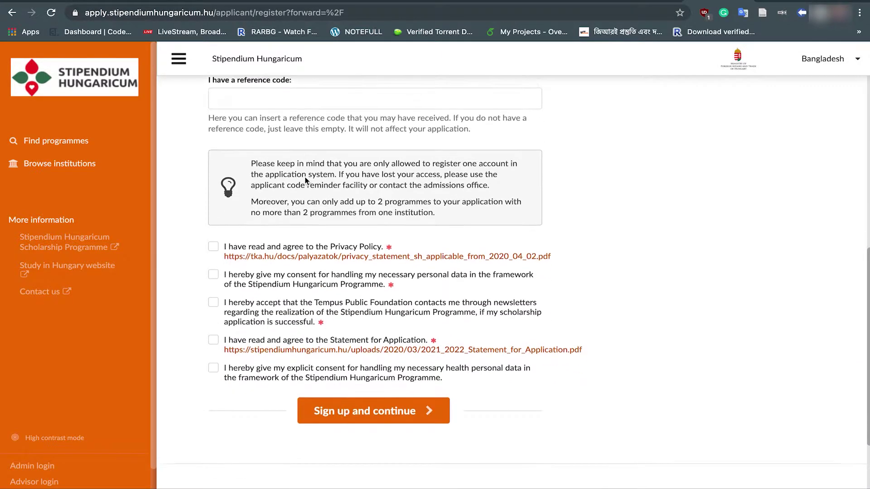
{"action": "left_click", "coordinate": [215, 229]}
{"action": "left_click", "coordinate": [214, 257]}
{"action": "left_click", "coordinate": [214, 285]}
{"action": "left_click", "coordinate": [213, 321]}
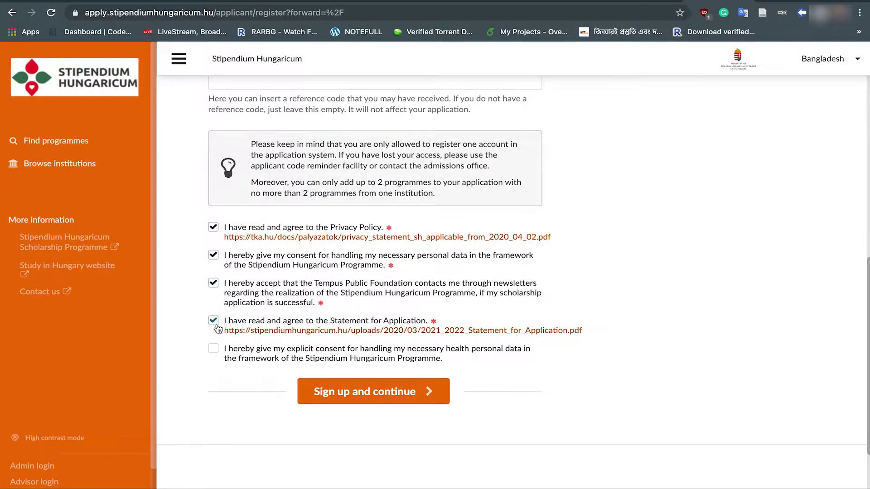
{"action": "left_click", "coordinate": [214, 349]}
{"action": "left_click", "coordinate": [413, 398]}
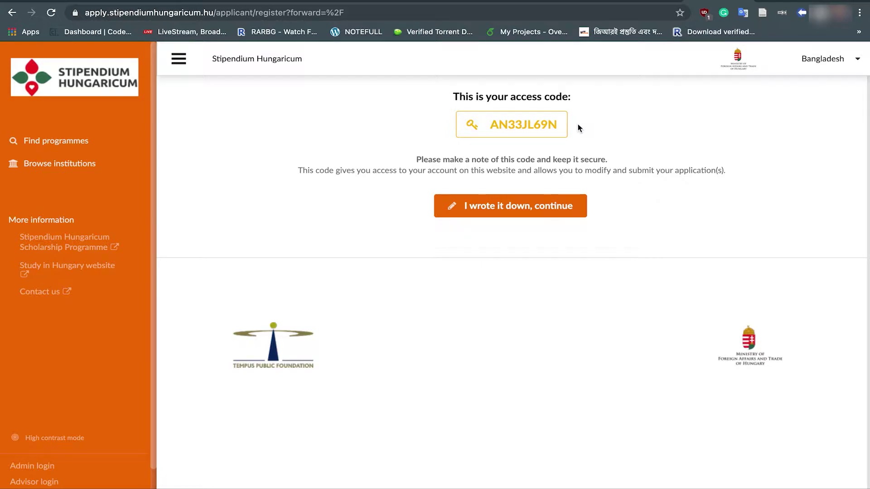
Step: Confirm the access code is noted and continue to the signed-in home page's study search
{"action": "left_click", "coordinate": [503, 207]}
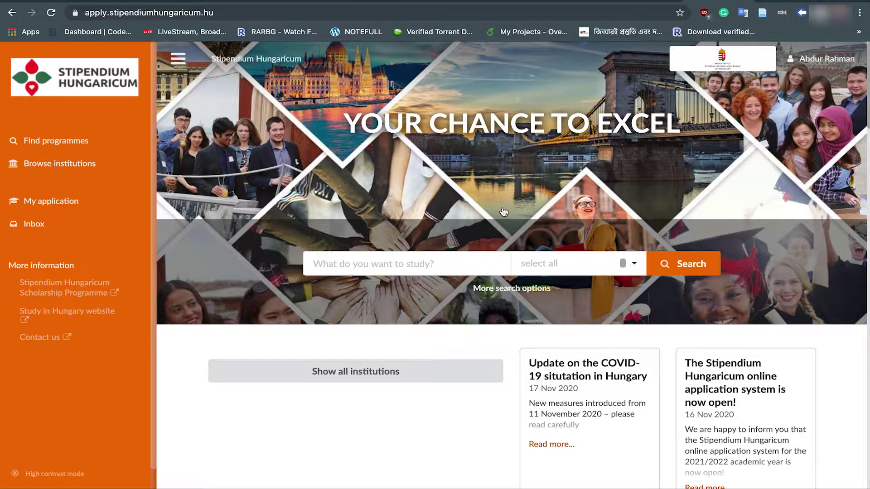
{"action": "scroll", "coordinate": [503, 212], "scroll_direction": "down", "scroll_amount": 5}
{"action": "scroll", "coordinate": [501, 209], "scroll_direction": "up", "scroll_amount": 6}
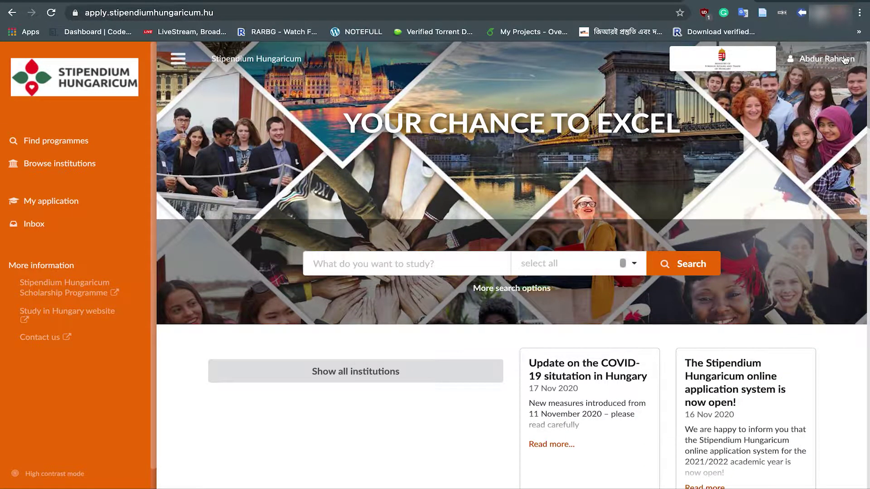
{"action": "scroll", "coordinate": [364, 260], "scroll_direction": "down", "scroll_amount": 2}
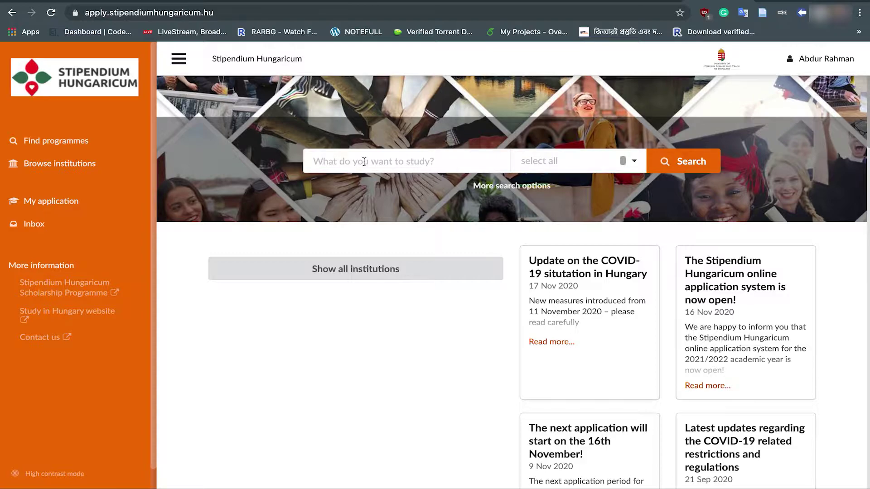
{"action": "left_click", "coordinate": [365, 162]}
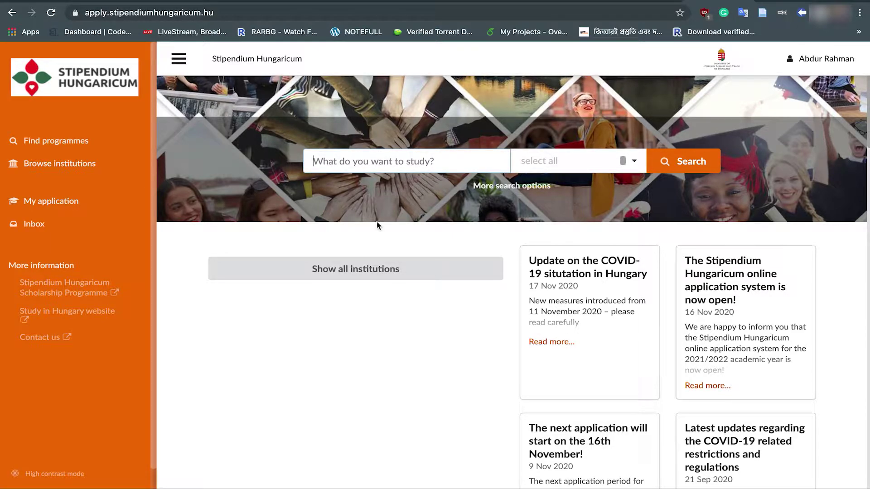
Step: List all participating institutions and jump to those in Budapest
{"action": "left_click", "coordinate": [384, 274]}
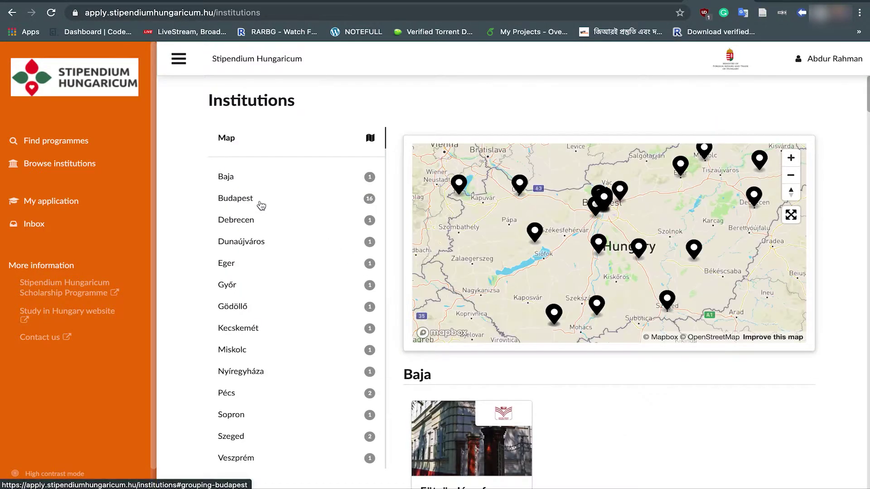
{"action": "left_click", "coordinate": [242, 203]}
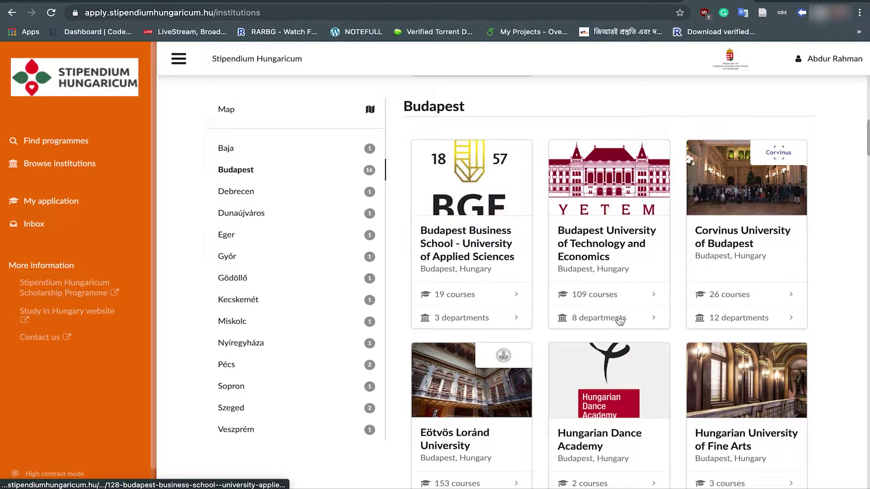
{"action": "scroll", "coordinate": [720, 277], "scroll_direction": "down", "scroll_amount": 3}
{"action": "scroll", "coordinate": [720, 277], "scroll_direction": "down", "scroll_amount": 8}
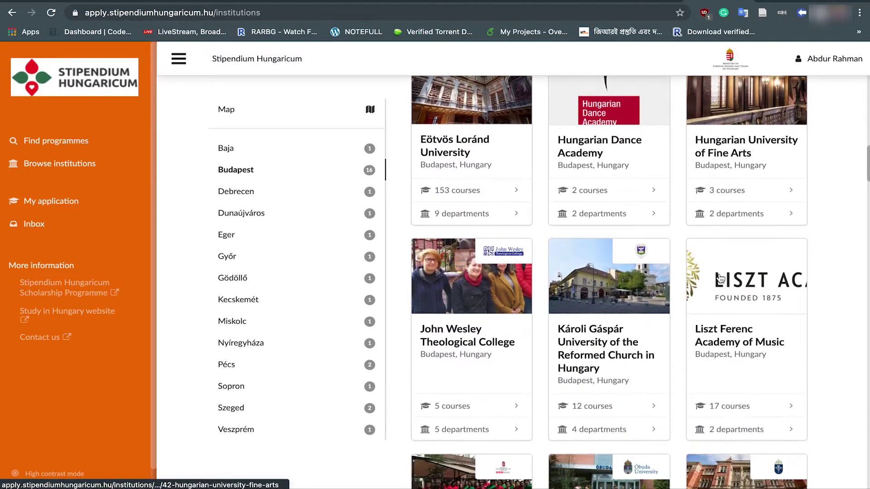
{"action": "scroll", "coordinate": [721, 277], "scroll_direction": "down", "scroll_amount": 5}
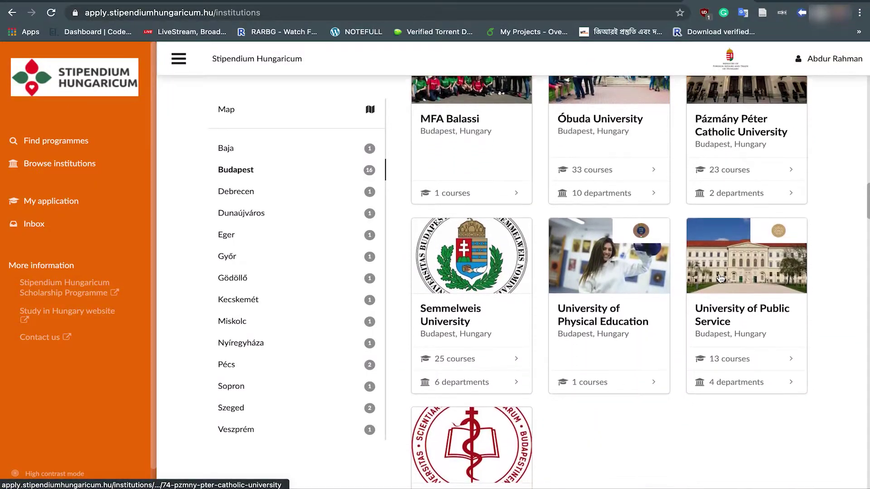
{"action": "scroll", "coordinate": [720, 277], "scroll_direction": "up", "scroll_amount": 8}
{"action": "scroll", "coordinate": [720, 278], "scroll_direction": "up", "scroll_amount": 10}
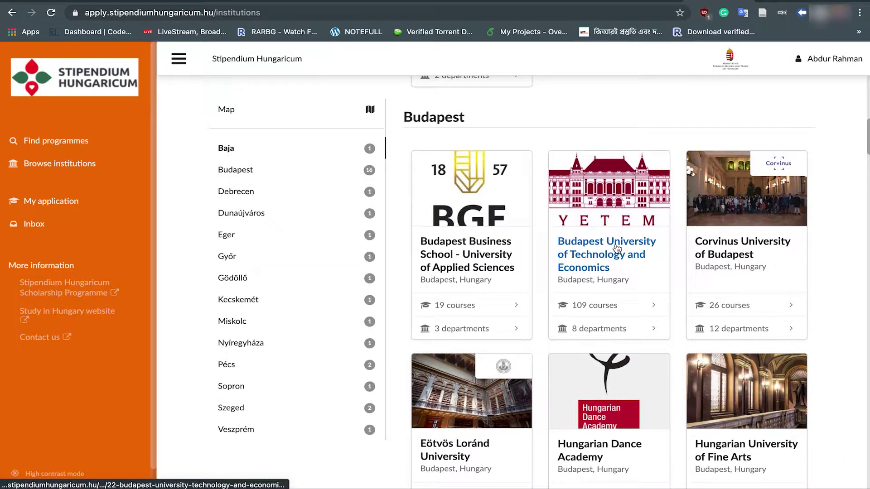
Step: Open Budapest University of Technology and Economics and its MSc Electrical Engineering programme
{"action": "left_click", "coordinate": [617, 249]}
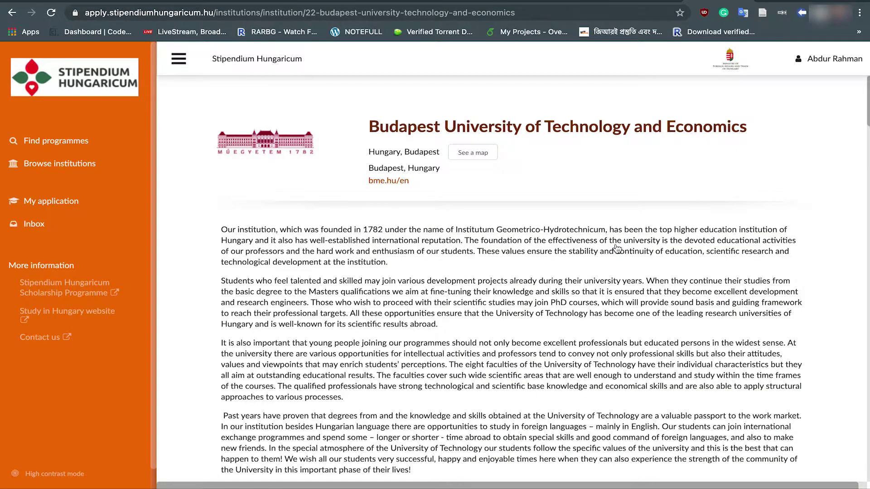
{"action": "scroll", "coordinate": [617, 248], "scroll_direction": "down", "scroll_amount": 10}
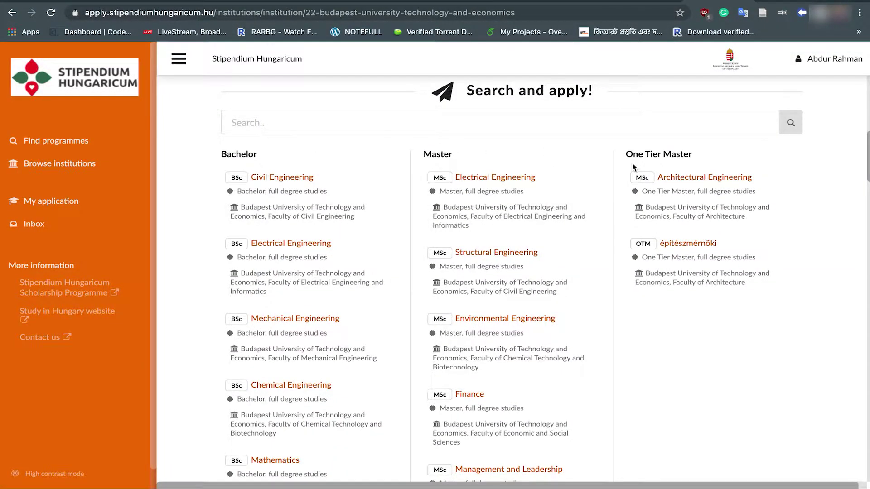
{"action": "scroll", "coordinate": [633, 167], "scroll_direction": "down", "scroll_amount": 9}
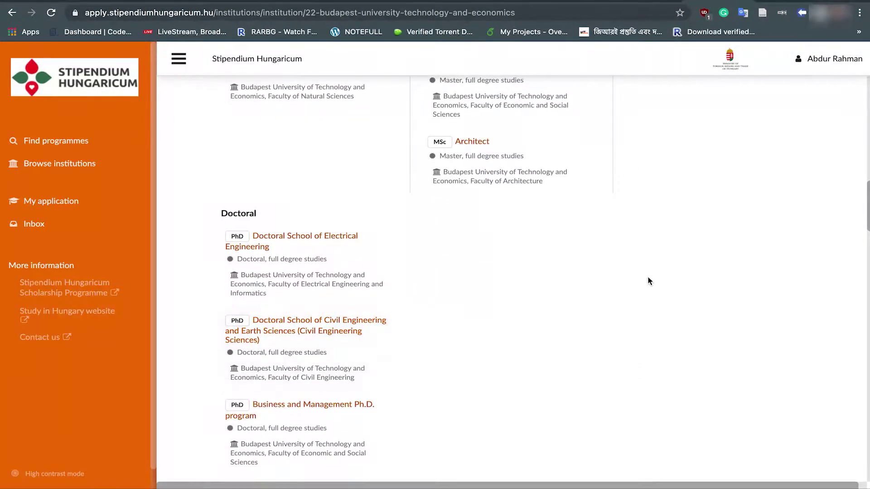
{"action": "scroll", "coordinate": [648, 281], "scroll_direction": "up", "scroll_amount": 10}
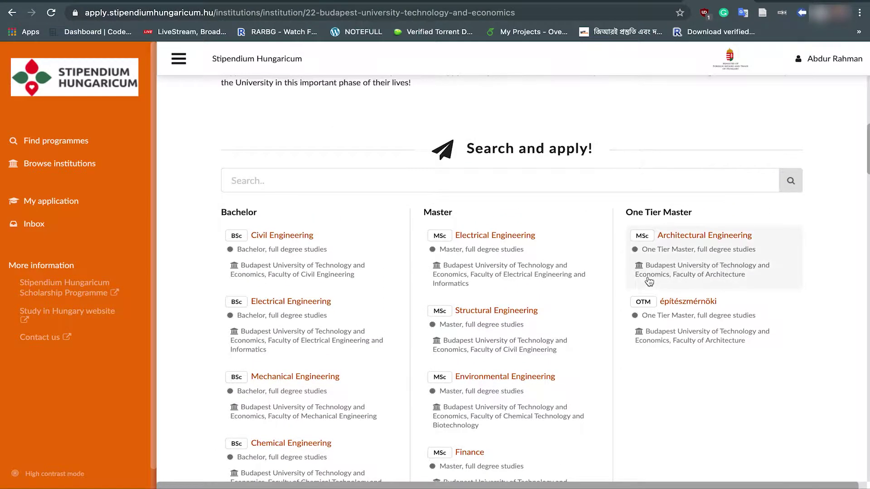
{"action": "scroll", "coordinate": [649, 281], "scroll_direction": "down", "scroll_amount": 1}
{"action": "left_click", "coordinate": [498, 211]}
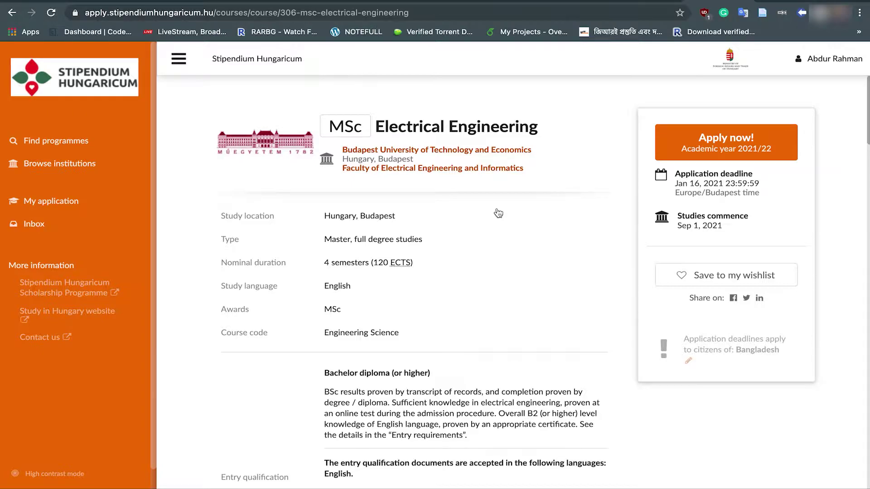
Step: Apply to the MSc Electrical Engineering programme for 2021/22
{"action": "scroll", "coordinate": [545, 152], "scroll_direction": "down", "scroll_amount": 1}
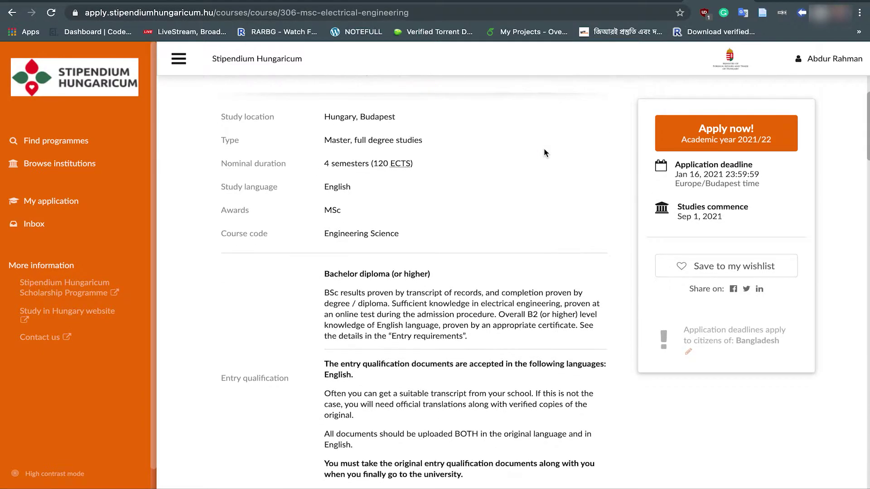
{"action": "scroll", "coordinate": [545, 153], "scroll_direction": "down", "scroll_amount": 3}
{"action": "scroll", "coordinate": [545, 153], "scroll_direction": "down", "scroll_amount": 7}
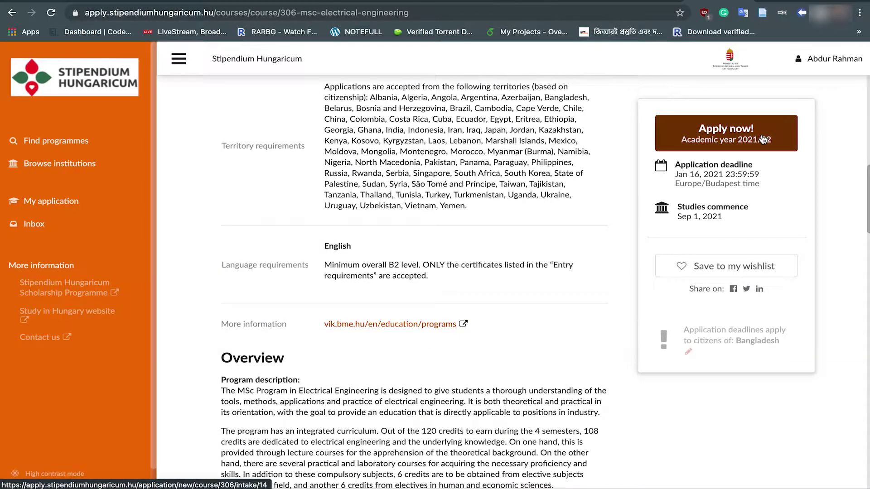
{"action": "left_click", "coordinate": [728, 144]}
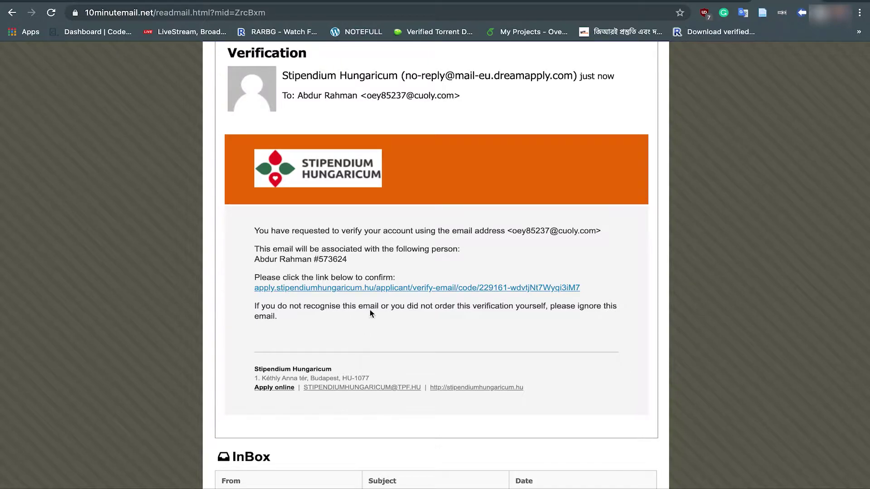
Step: Follow the verification link in the 10minutemail e-mail to confirm the account
{"action": "left_click", "coordinate": [383, 288]}
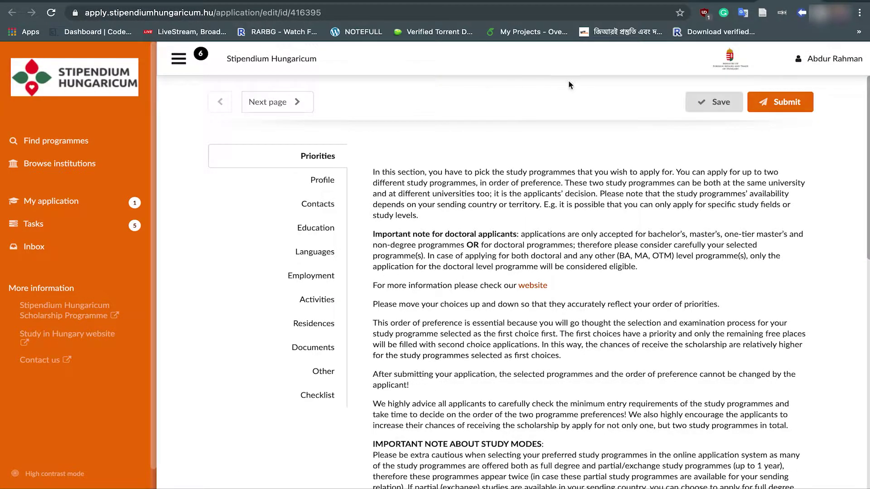
Step: Review the Electrical Engineering priority and choose to add more programme choices
{"action": "scroll", "coordinate": [553, 160], "scroll_direction": "down", "scroll_amount": 5}
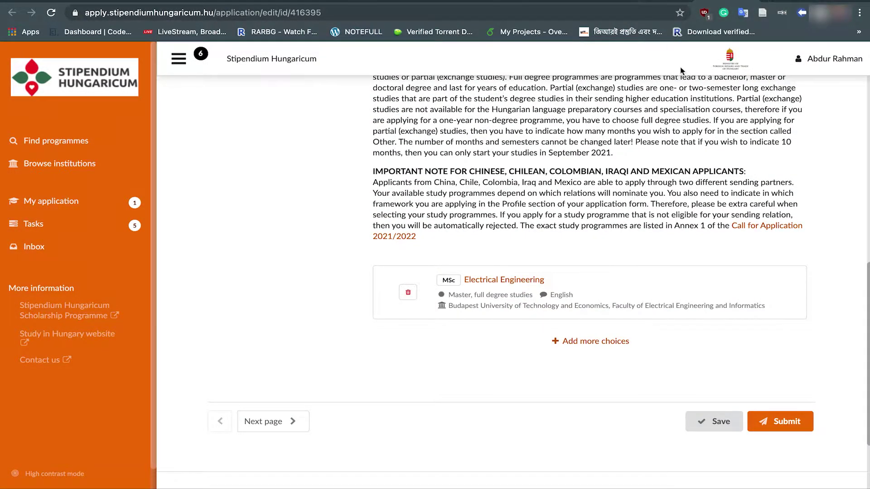
{"action": "scroll", "coordinate": [476, 397], "scroll_direction": "up", "scroll_amount": 1}
{"action": "scroll", "coordinate": [477, 398], "scroll_direction": "up", "scroll_amount": 2}
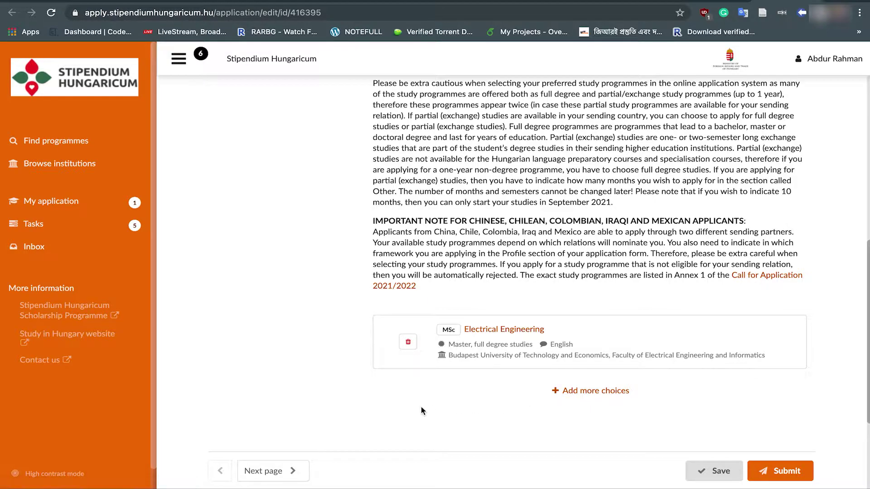
{"action": "left_click", "coordinate": [579, 391]}
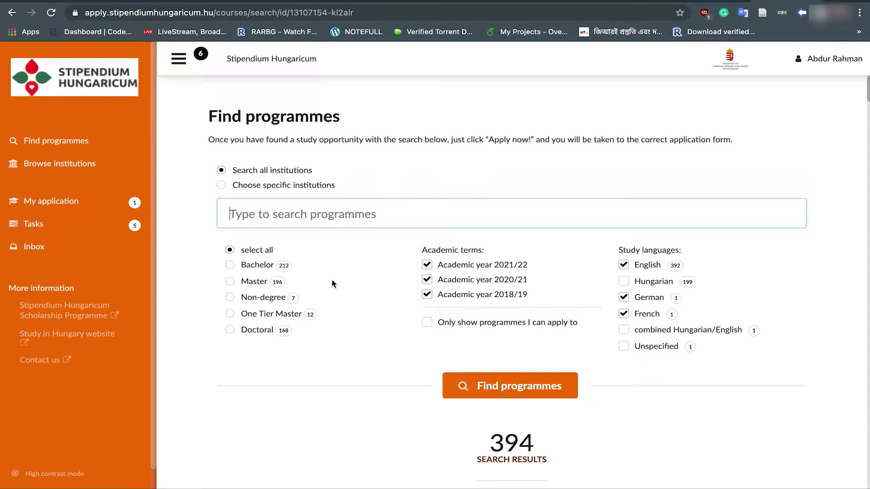
Step: Filter programmes to Bachelor, excluding 2018/19, 2020/21, German and French
{"action": "left_click", "coordinate": [231, 267]}
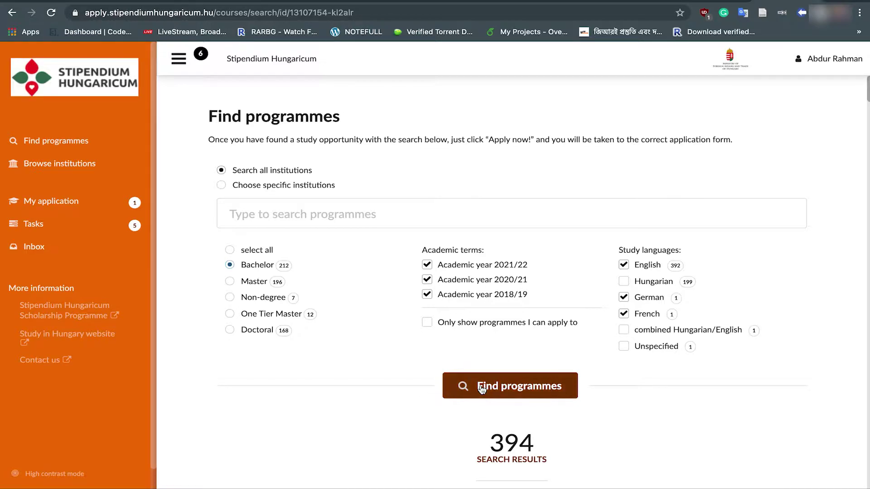
{"action": "left_click", "coordinate": [427, 295]}
{"action": "left_click", "coordinate": [427, 280]}
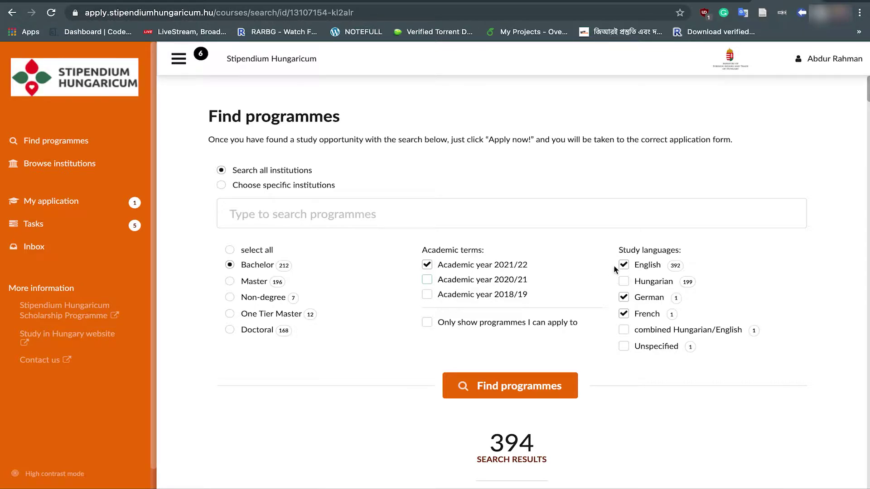
{"action": "left_click", "coordinate": [624, 298]}
{"action": "left_click", "coordinate": [624, 314]}
{"action": "left_click", "coordinate": [504, 392]}
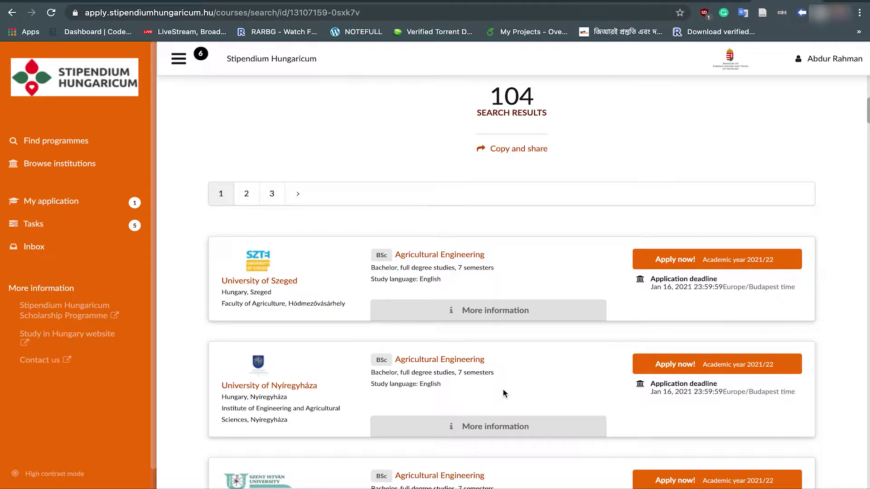
{"action": "scroll", "coordinate": [504, 393], "scroll_direction": "down", "scroll_amount": 4}
{"action": "scroll", "coordinate": [503, 393], "scroll_direction": "down", "scroll_amount": 8}
{"action": "scroll", "coordinate": [528, 242], "scroll_direction": "up", "scroll_amount": 15}
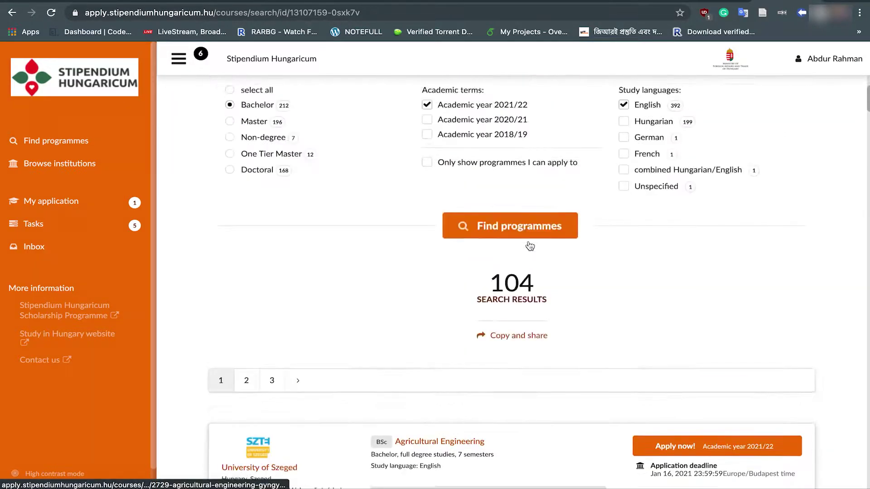
{"action": "scroll", "coordinate": [529, 246], "scroll_direction": "up", "scroll_amount": 4}
Step: Search the filtered programmes for 'business' and browse the 28 results
{"action": "left_click", "coordinate": [327, 219]}
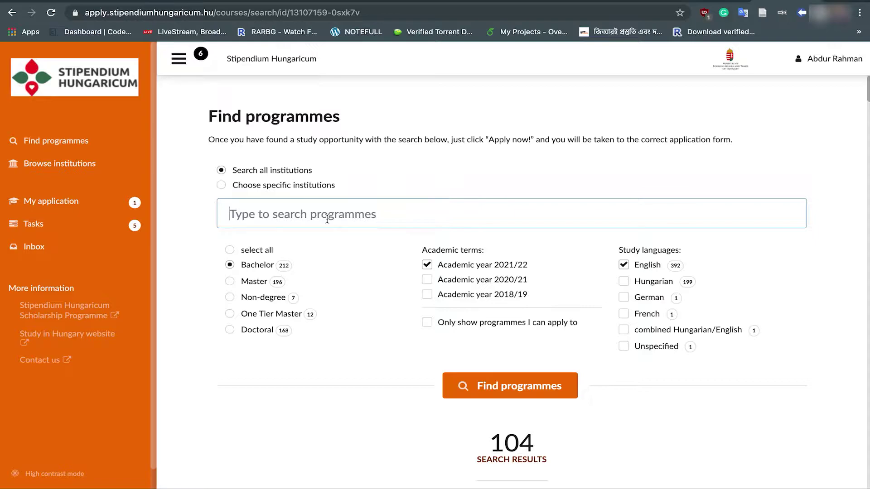
{"action": "type", "text": "bus"}
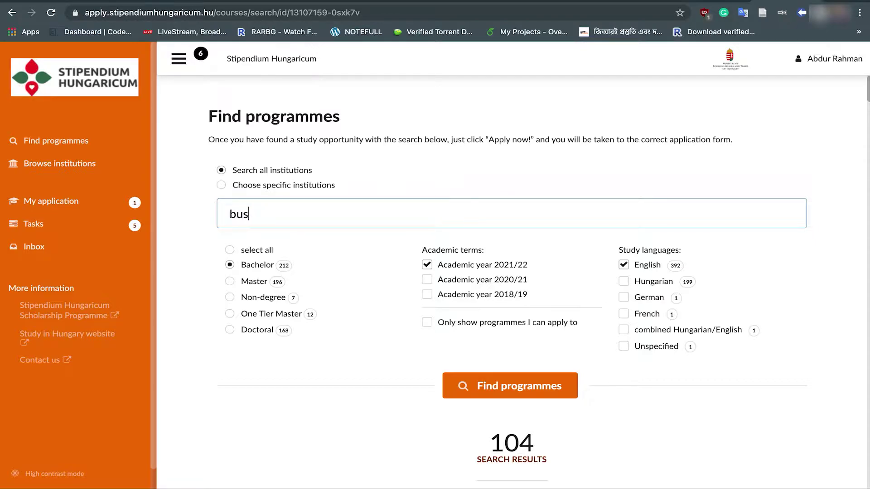
{"action": "type", "text": "iness"}
{"action": "left_click", "coordinate": [507, 385]}
{"action": "scroll", "coordinate": [353, 390], "scroll_direction": "down", "scroll_amount": 3}
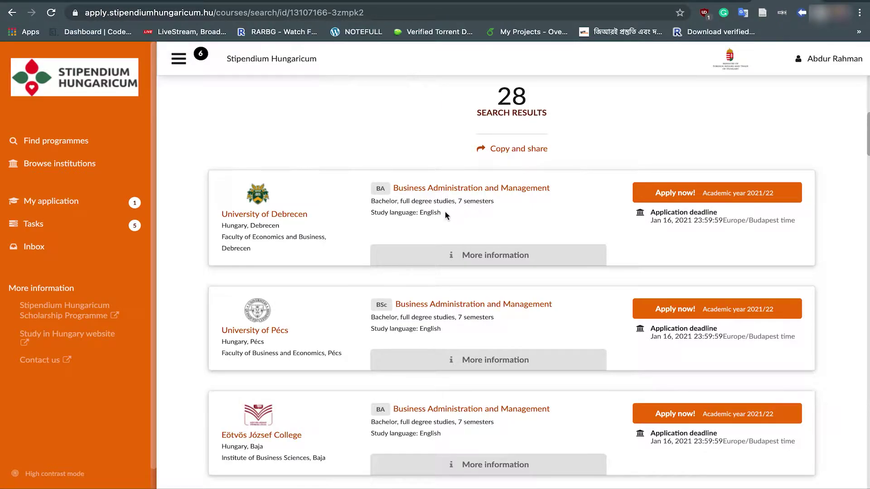
{"action": "scroll", "coordinate": [372, 217], "scroll_direction": "down", "scroll_amount": 1}
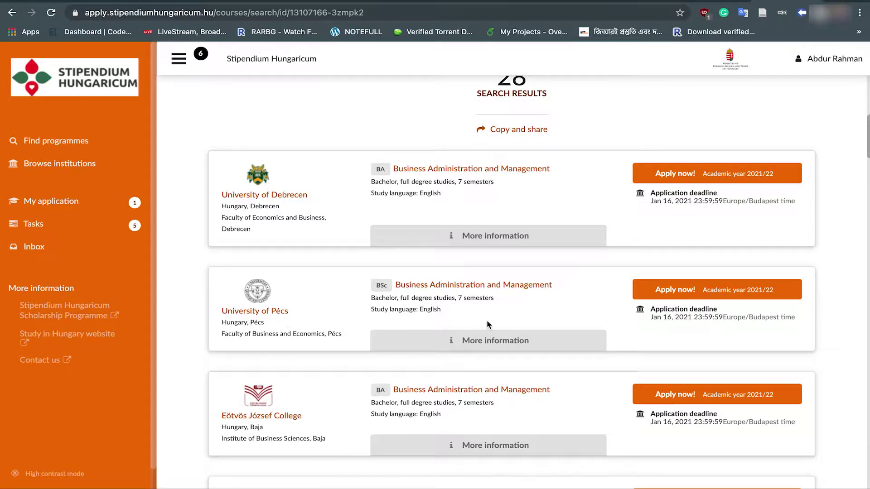
{"action": "scroll", "coordinate": [487, 322], "scroll_direction": "down", "scroll_amount": 5}
{"action": "scroll", "coordinate": [487, 320], "scroll_direction": "down", "scroll_amount": 2}
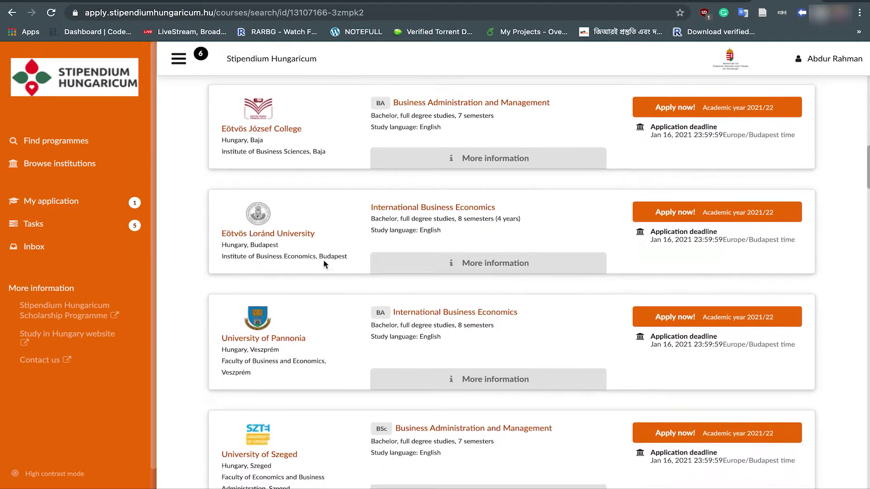
{"action": "scroll", "coordinate": [387, 357], "scroll_direction": "down", "scroll_amount": 5}
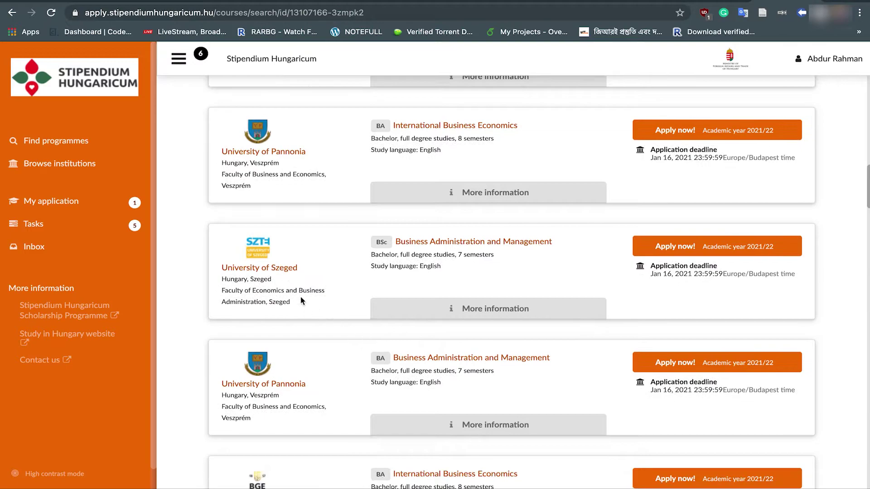
{"action": "scroll", "coordinate": [465, 369], "scroll_direction": "down", "scroll_amount": 4}
{"action": "scroll", "coordinate": [464, 369], "scroll_direction": "down", "scroll_amount": 2}
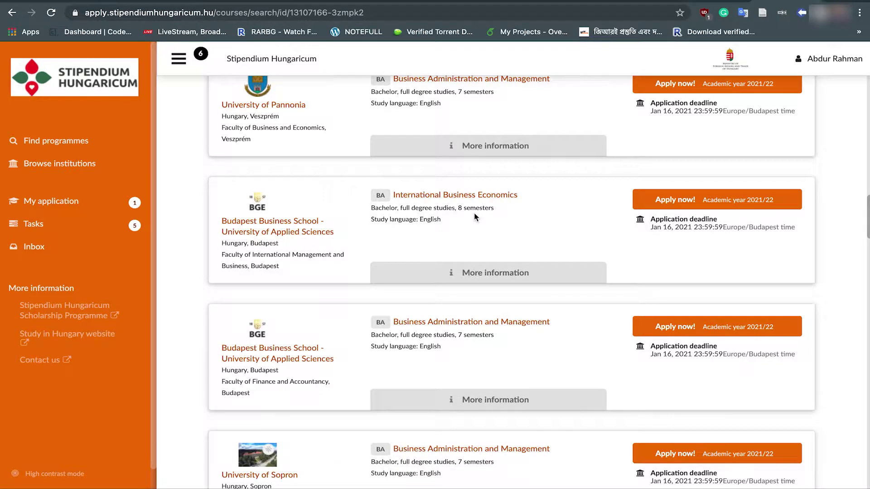
Step: Add Budapest Business School's BA International Business Economics and delete the MSc Electrical Engineering priority
{"action": "left_click", "coordinate": [693, 204]}
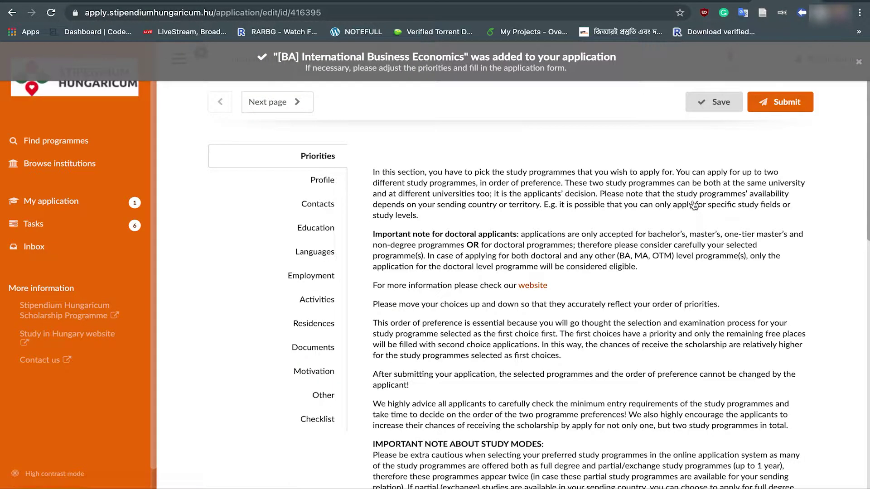
{"action": "scroll", "coordinate": [740, 273], "scroll_direction": "down", "scroll_amount": 10}
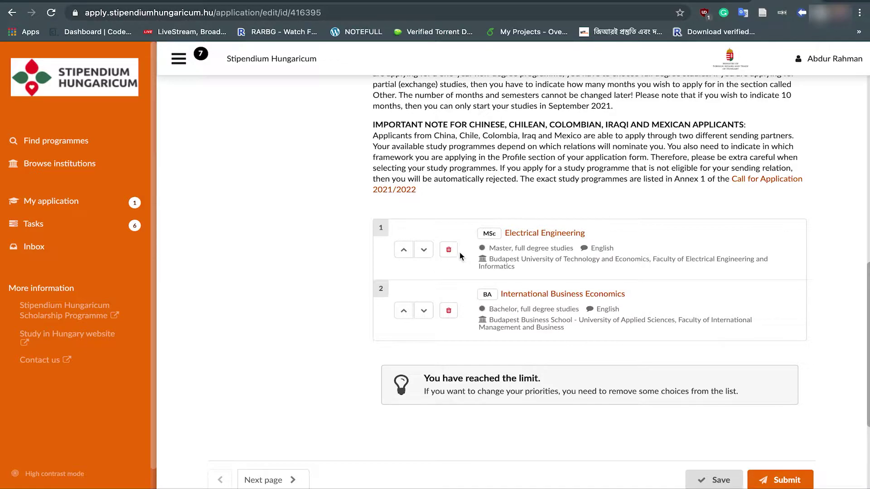
{"action": "left_click", "coordinate": [449, 251]}
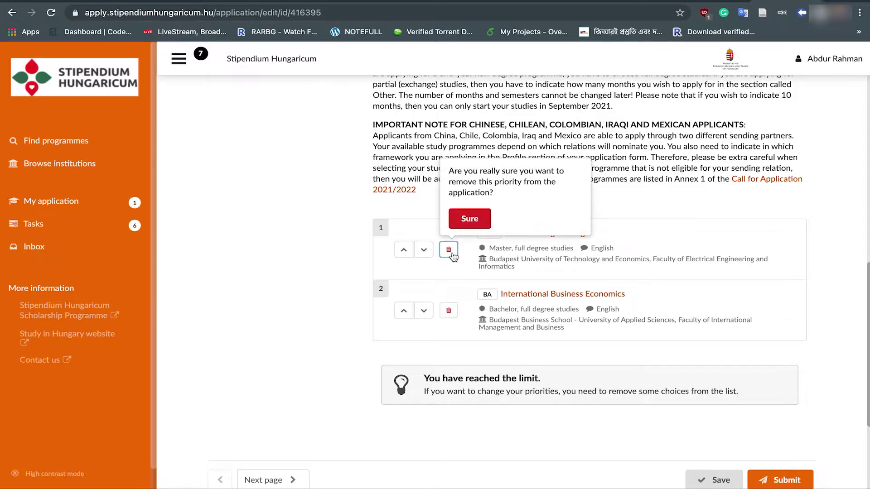
{"action": "left_click", "coordinate": [470, 218]}
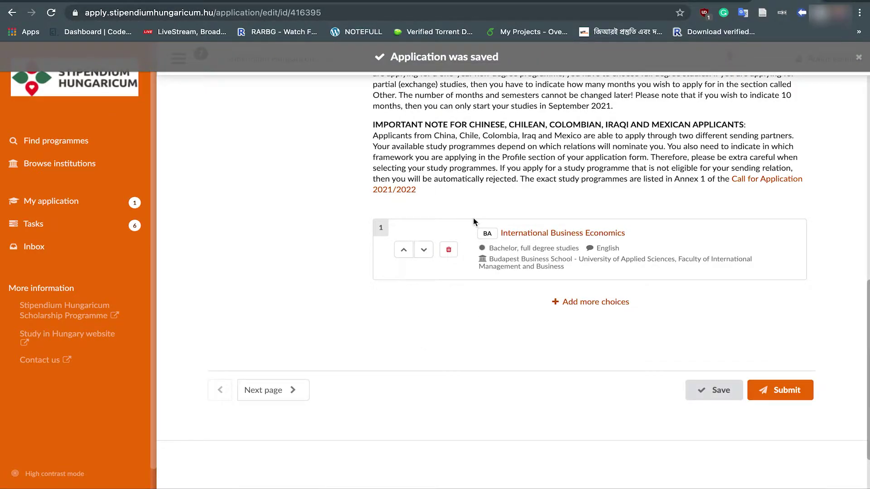
{"action": "scroll", "coordinate": [535, 245], "scroll_direction": "down", "scroll_amount": 10}
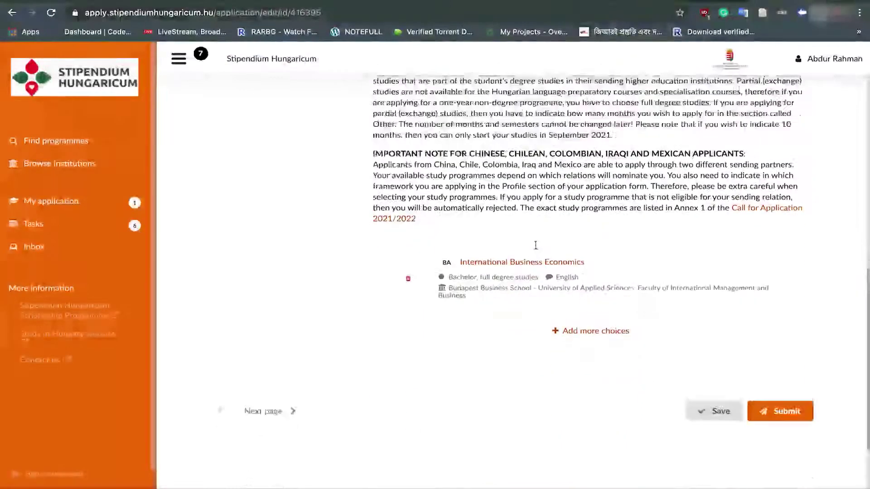
Step: Search 'electrical' and apply to BSc Electrical Engineering at Budapest University of Technology and Economics
{"action": "left_click", "coordinate": [574, 252]}
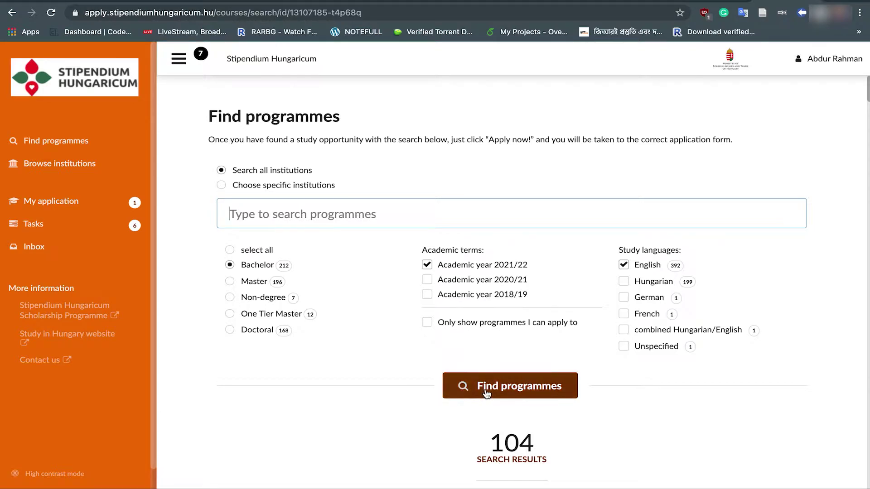
{"action": "type", "text": "e"}
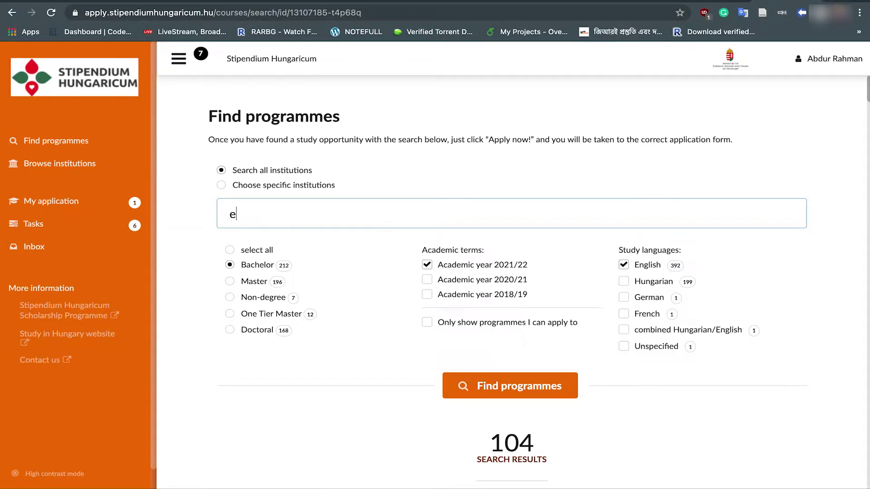
{"action": "type", "text": "lectrical"}
{"action": "left_click", "coordinate": [482, 385]}
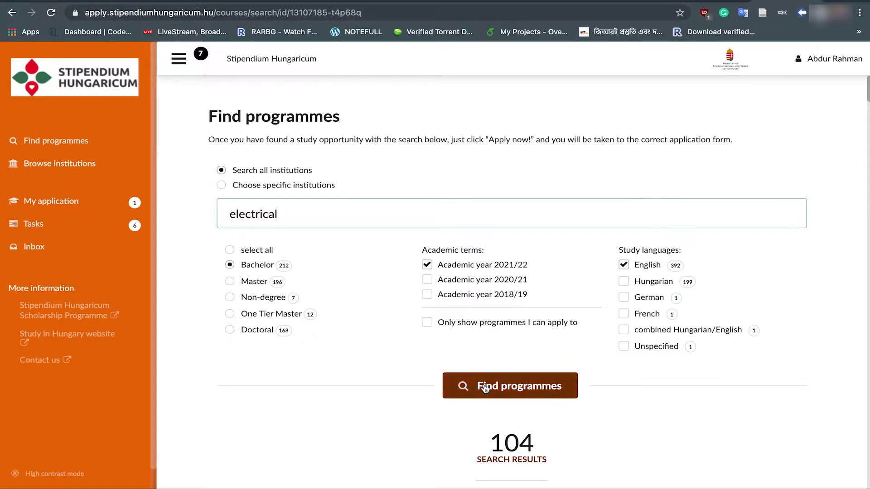
{"action": "scroll", "coordinate": [483, 383], "scroll_direction": "down", "scroll_amount": 6}
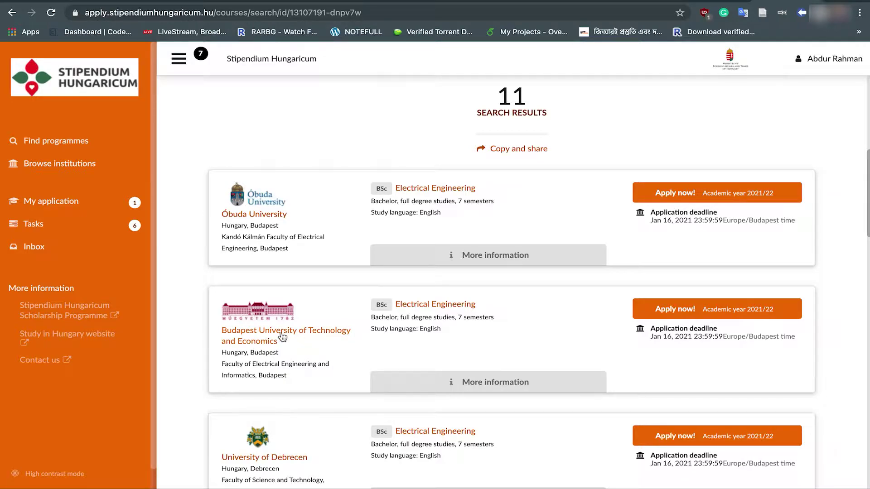
{"action": "left_click", "coordinate": [732, 317]}
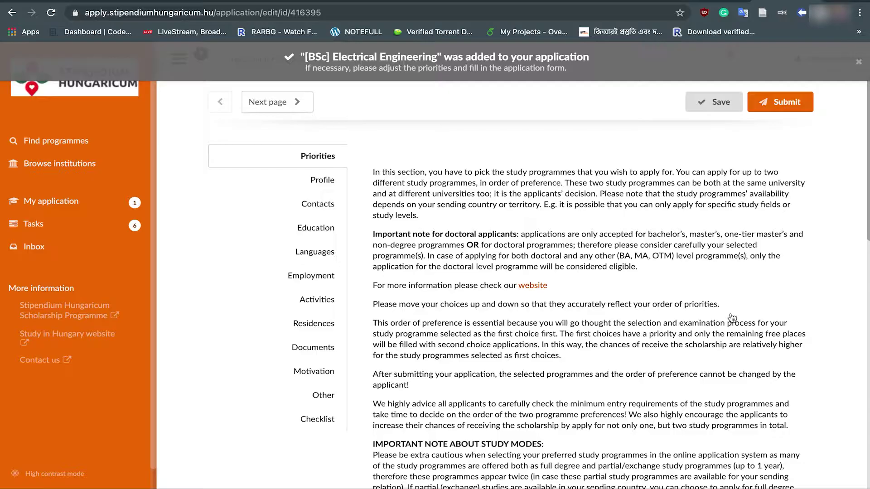
{"action": "scroll", "coordinate": [732, 317], "scroll_direction": "down", "scroll_amount": 10}
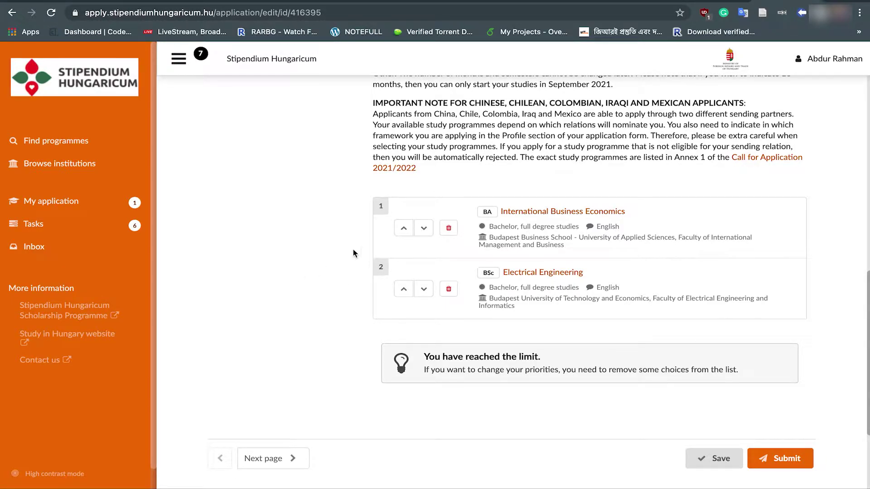
Step: Swap the priority order of Electrical Engineering and International Business Economics
{"action": "left_click", "coordinate": [404, 290]}
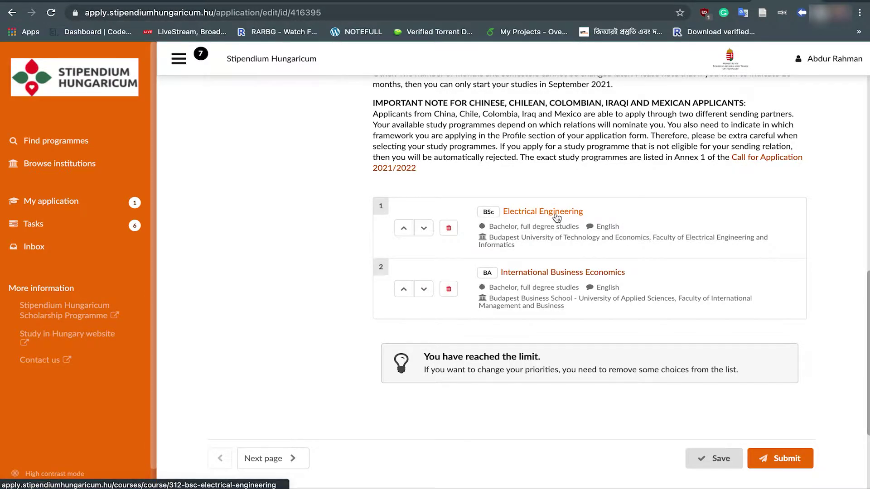
{"action": "left_click", "coordinate": [424, 229]}
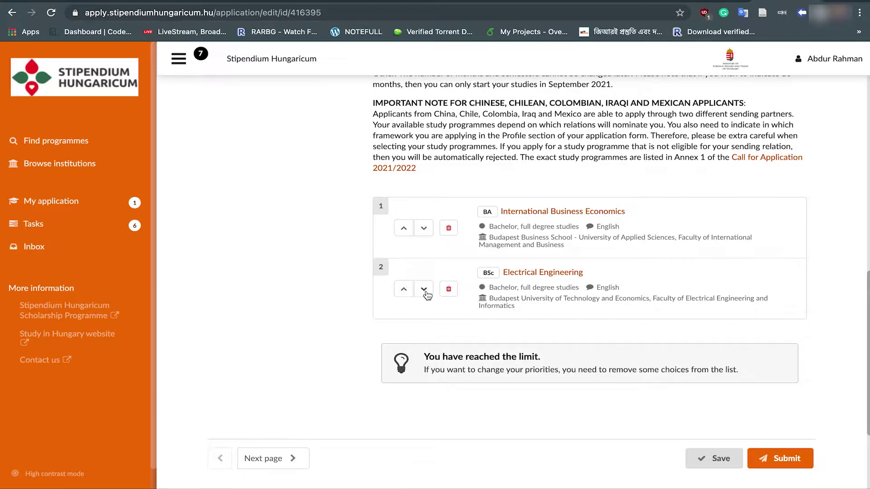
{"action": "left_click", "coordinate": [404, 290]}
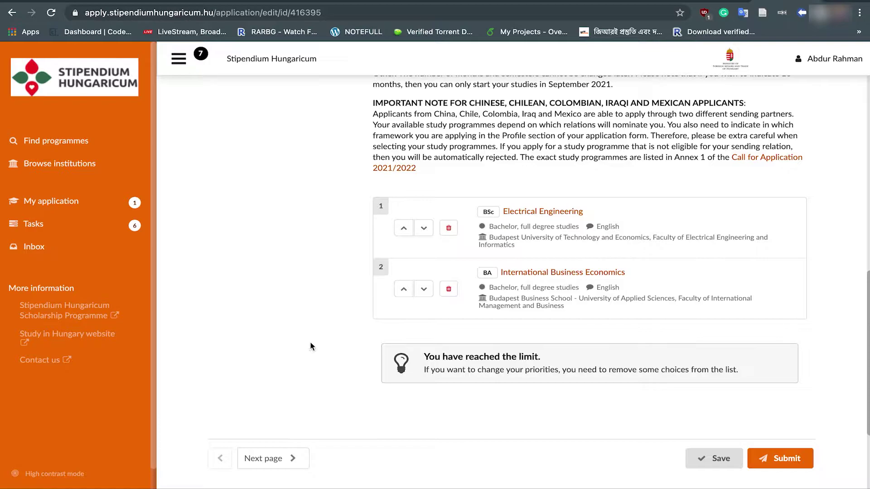
Step: Save the application with both chosen programmes
{"action": "scroll", "coordinate": [358, 289], "scroll_direction": "up", "scroll_amount": 10}
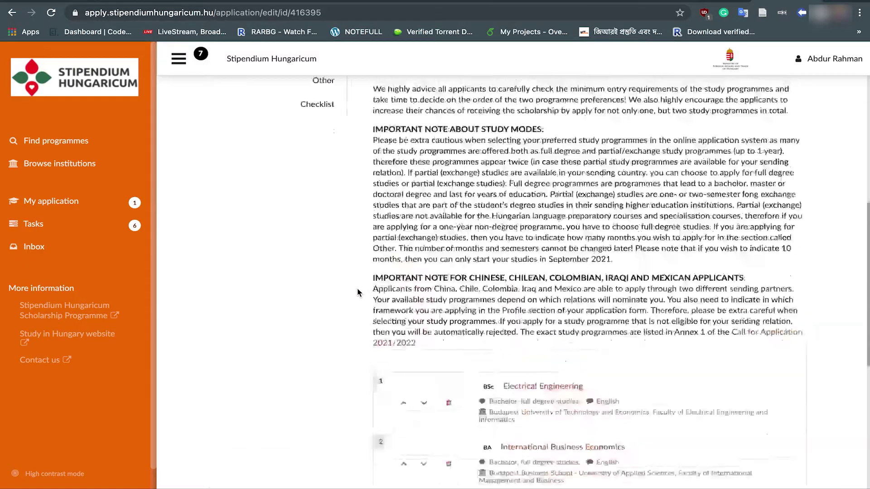
{"action": "scroll", "coordinate": [358, 289], "scroll_direction": "down", "scroll_amount": 10}
{"action": "scroll", "coordinate": [357, 289], "scroll_direction": "up", "scroll_amount": 10}
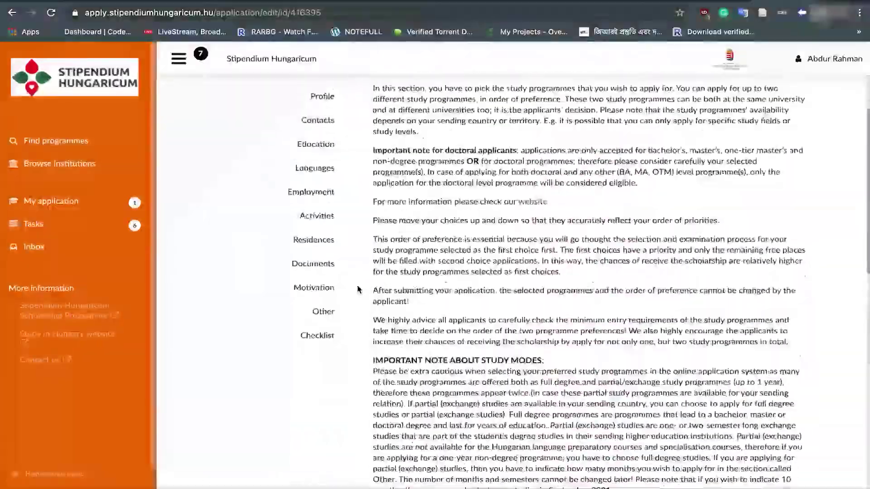
{"action": "scroll", "coordinate": [358, 289], "scroll_direction": "down", "scroll_amount": 5}
{"action": "scroll", "coordinate": [357, 289], "scroll_direction": "down", "scroll_amount": 5}
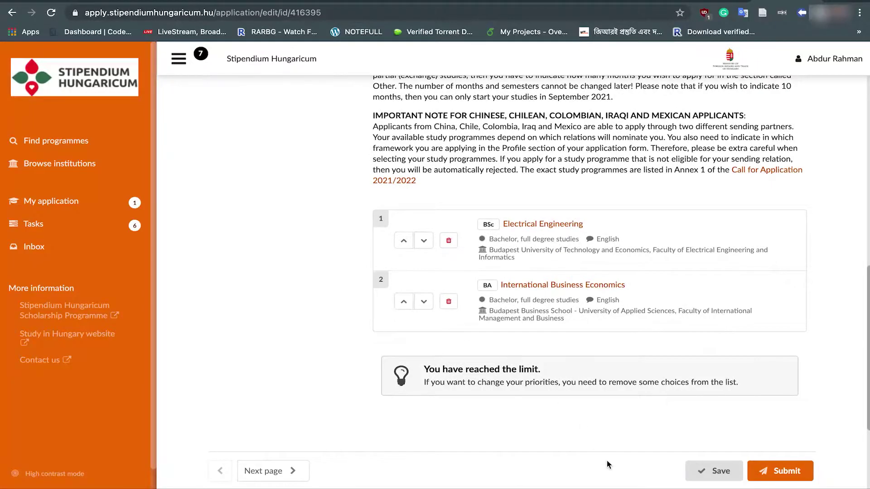
{"action": "left_click", "coordinate": [698, 473]}
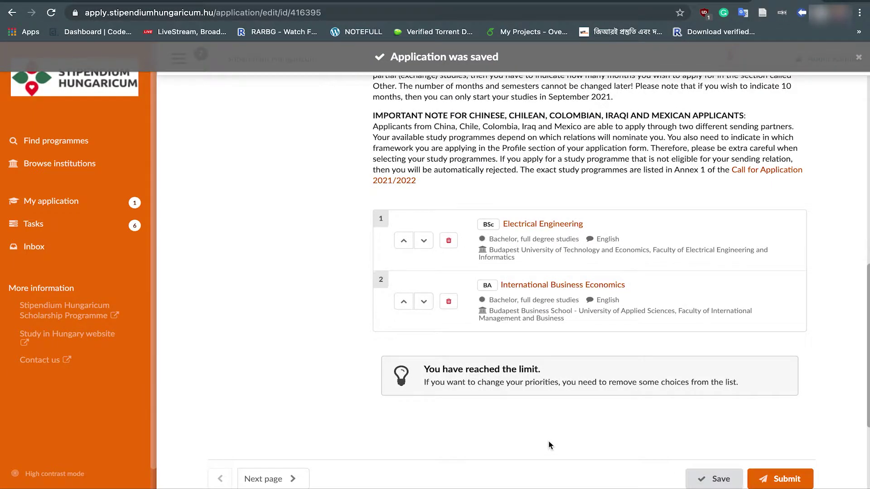
{"action": "scroll", "coordinate": [550, 445], "scroll_direction": "down", "scroll_amount": 4}
{"action": "scroll", "coordinate": [550, 446], "scroll_direction": "up", "scroll_amount": 5}
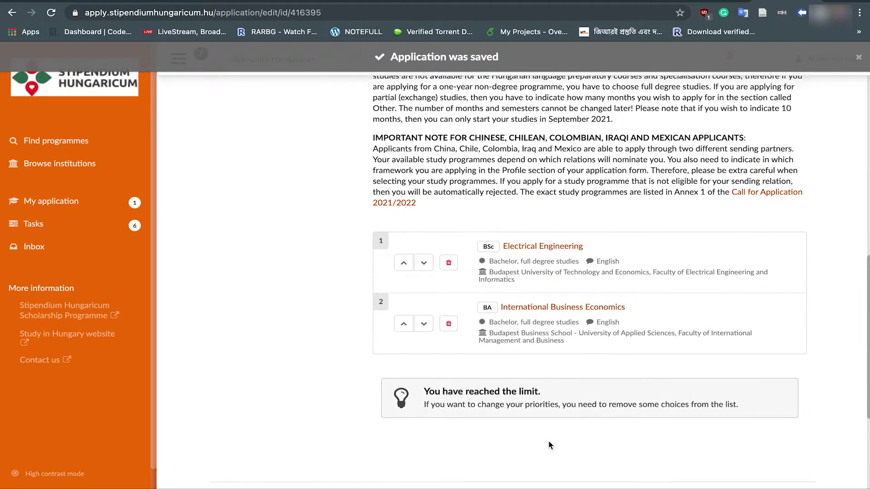
{"action": "scroll", "coordinate": [548, 445], "scroll_direction": "up", "scroll_amount": 10}
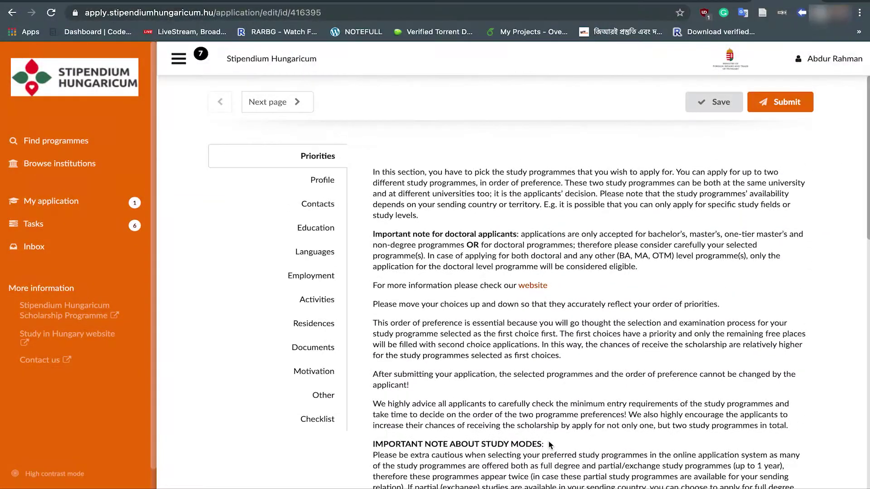
{"action": "scroll", "coordinate": [548, 440], "scroll_direction": "down", "scroll_amount": 2}
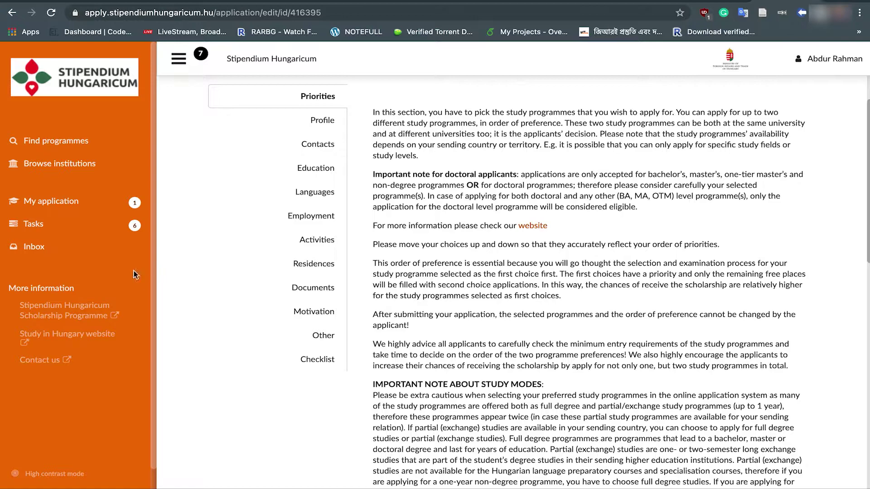
Step: From My application, follow the '6 unresolved tasks' link to list the missing uploads
{"action": "left_click", "coordinate": [61, 207]}
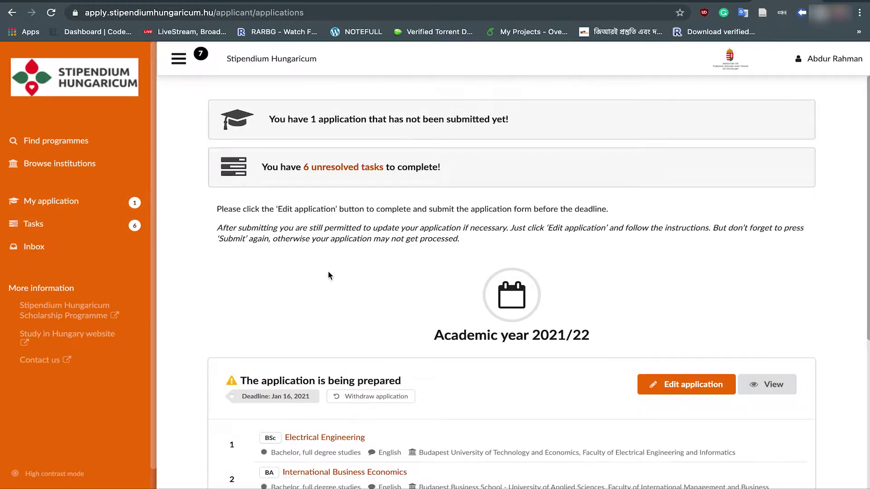
{"action": "scroll", "coordinate": [328, 271], "scroll_direction": "down", "scroll_amount": 4}
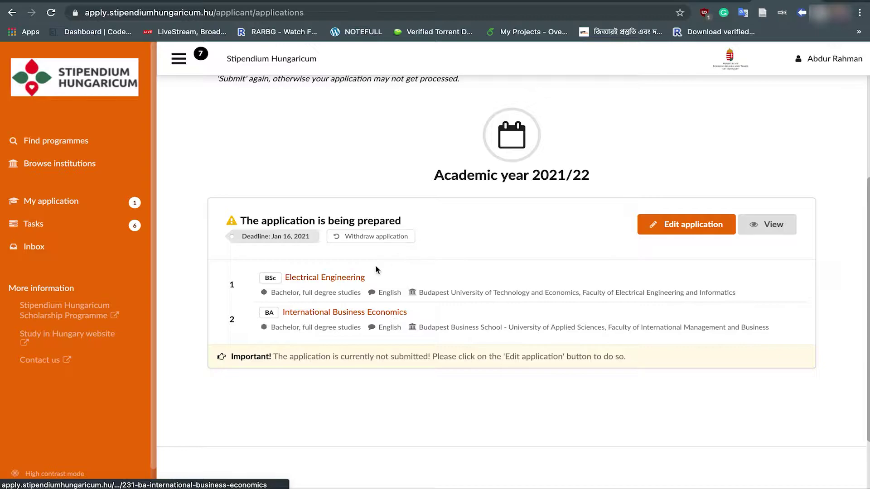
{"action": "scroll", "coordinate": [376, 270], "scroll_direction": "up", "scroll_amount": 4}
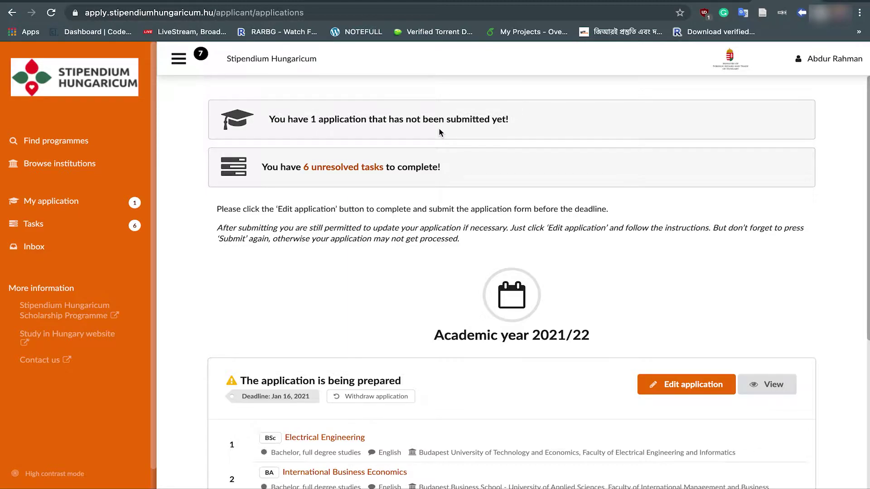
{"action": "left_click", "coordinate": [338, 172]}
{"action": "scroll", "coordinate": [356, 342], "scroll_direction": "down", "scroll_amount": 3}
{"action": "scroll", "coordinate": [369, 229], "scroll_direction": "up", "scroll_amount": 3}
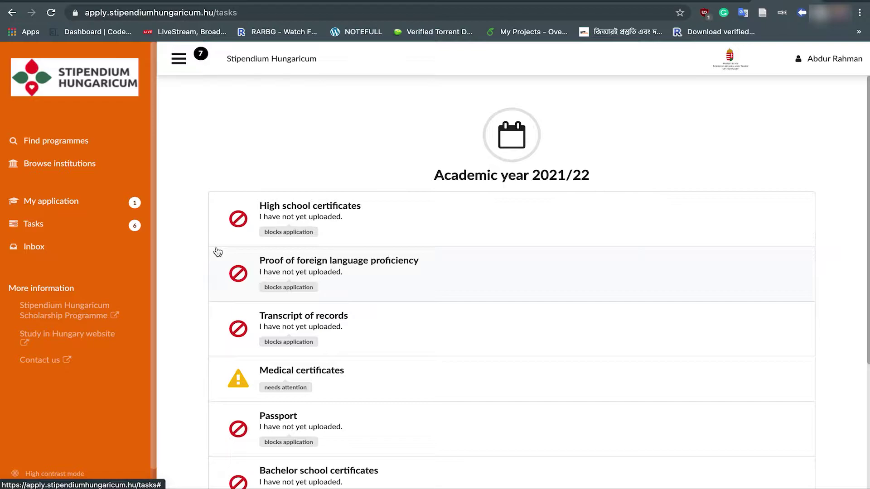
Step: Open the application for editing at its Profile section
{"action": "left_click", "coordinate": [57, 203]}
{"action": "left_click", "coordinate": [688, 373]}
{"action": "scroll", "coordinate": [315, 370], "scroll_direction": "down", "scroll_amount": 7}
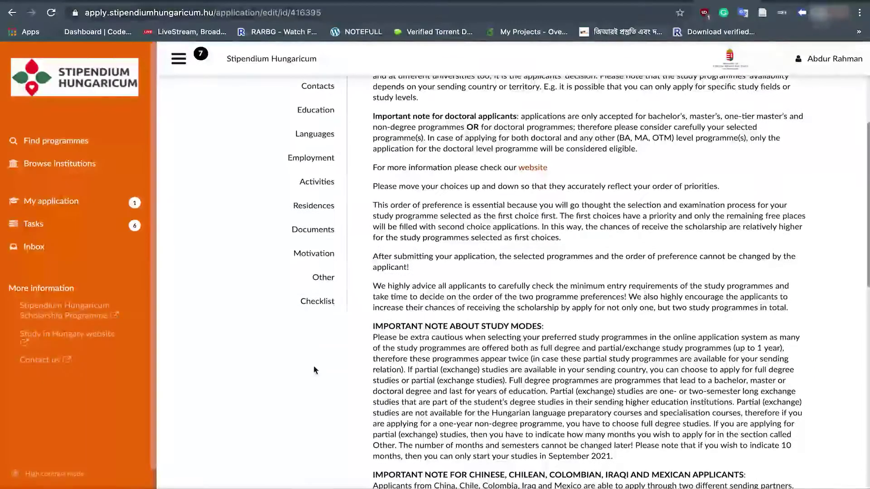
{"action": "scroll", "coordinate": [316, 370], "scroll_direction": "up", "scroll_amount": 6}
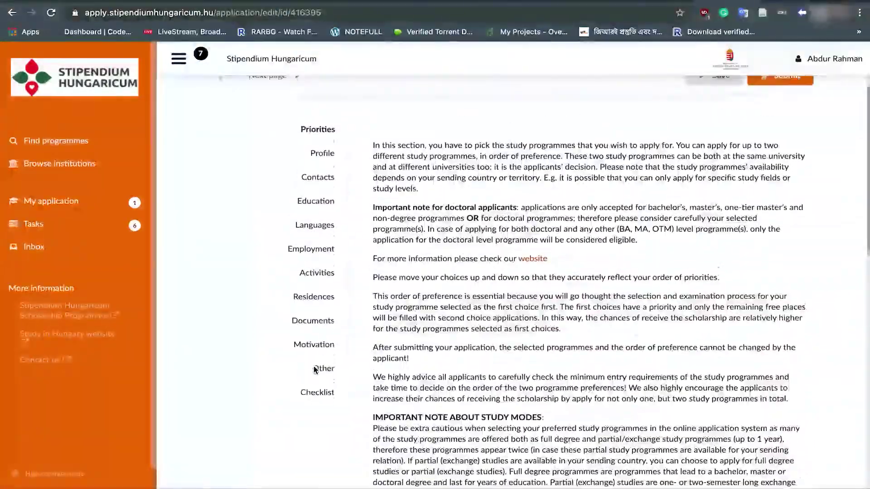
{"action": "scroll", "coordinate": [315, 370], "scroll_direction": "down", "scroll_amount": 1}
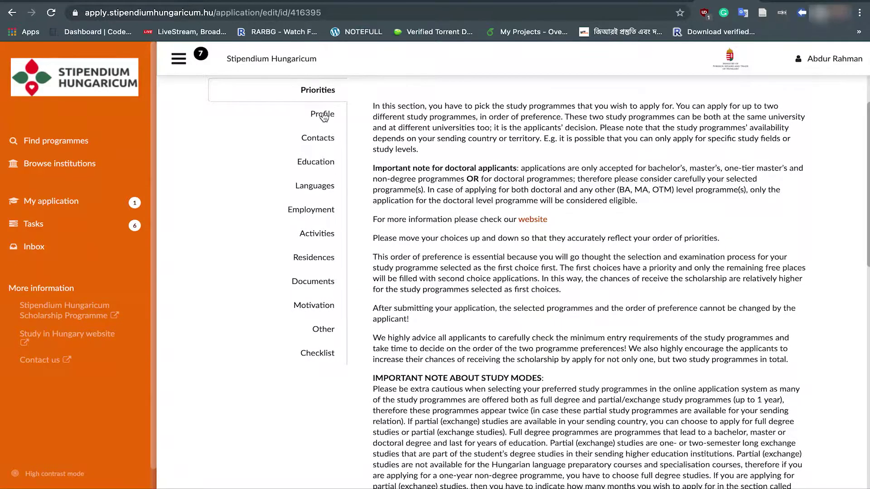
{"action": "left_click", "coordinate": [321, 116]}
Step: Set gender to male and country of residence to Bangladesh
{"action": "scroll", "coordinate": [323, 114], "scroll_direction": "down", "scroll_amount": 3}
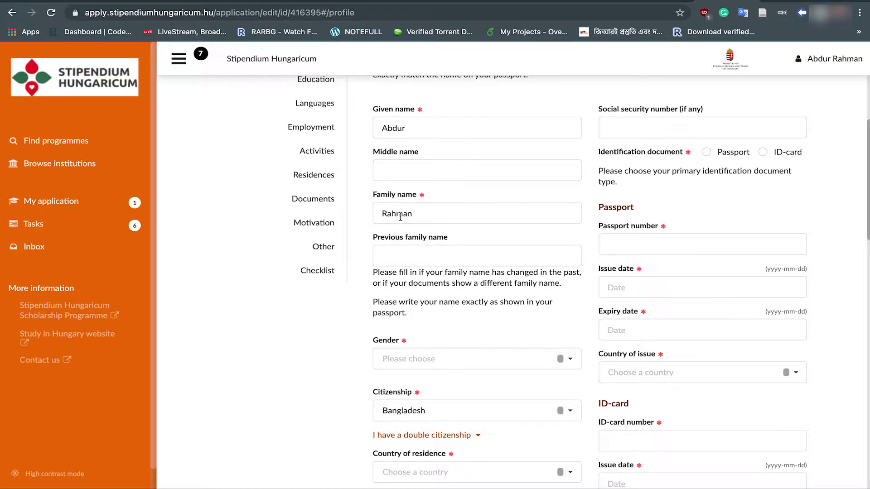
{"action": "scroll", "coordinate": [314, 301], "scroll_direction": "down", "scroll_amount": 1}
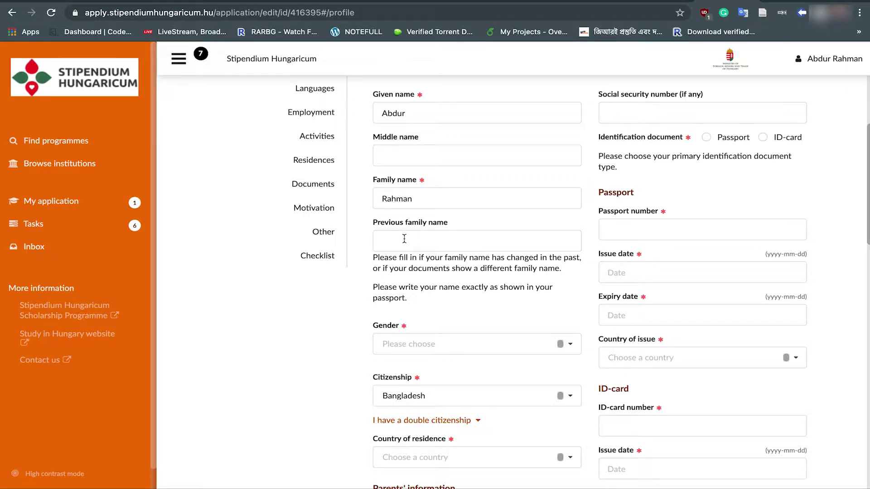
{"action": "scroll", "coordinate": [404, 238], "scroll_direction": "down", "scroll_amount": 3}
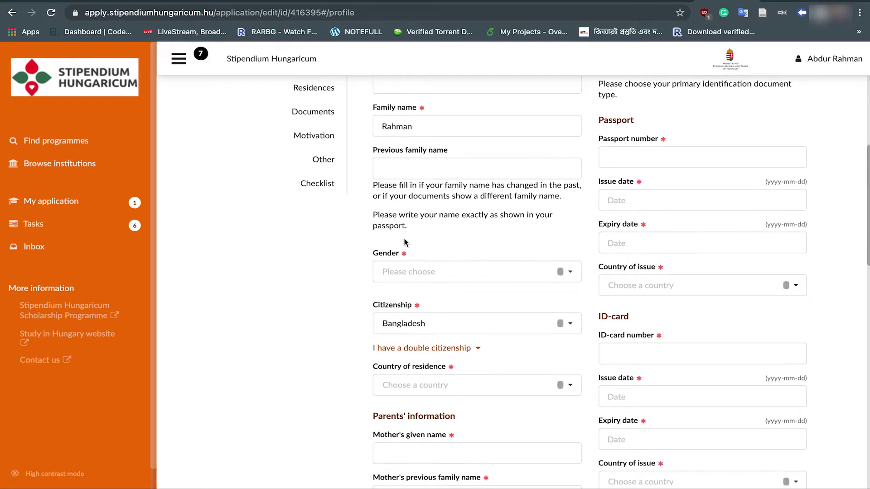
{"action": "left_click", "coordinate": [442, 272]}
{"action": "left_click", "coordinate": [407, 293]}
{"action": "scroll", "coordinate": [307, 311], "scroll_direction": "down", "scroll_amount": 2}
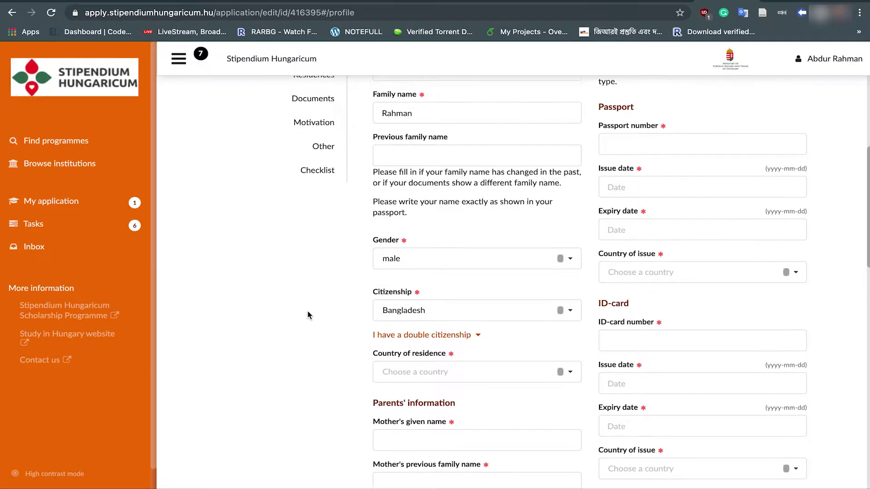
{"action": "scroll", "coordinate": [311, 325], "scroll_direction": "down", "scroll_amount": 3}
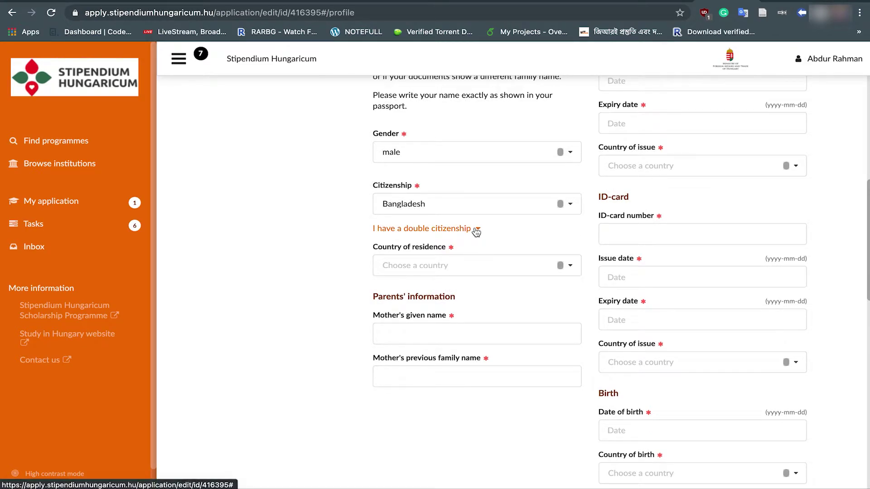
{"action": "left_click", "coordinate": [570, 272]}
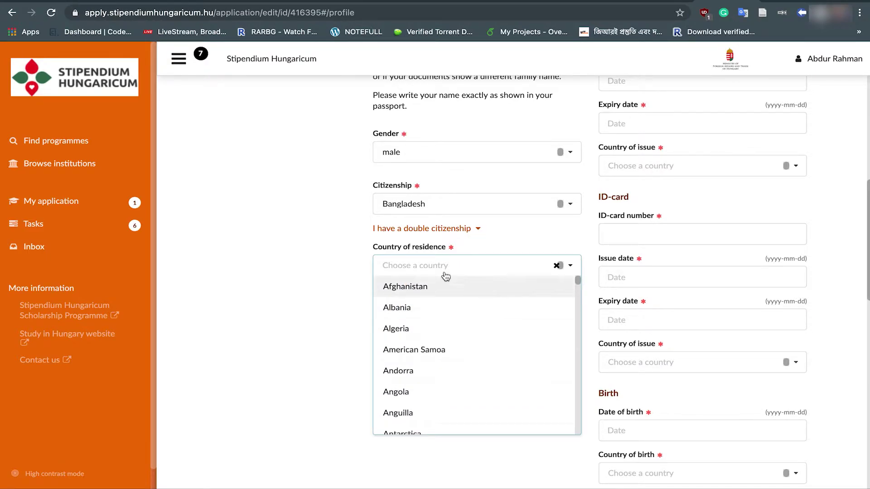
{"action": "left_click", "coordinate": [409, 264]}
{"action": "type", "text": "ban"}
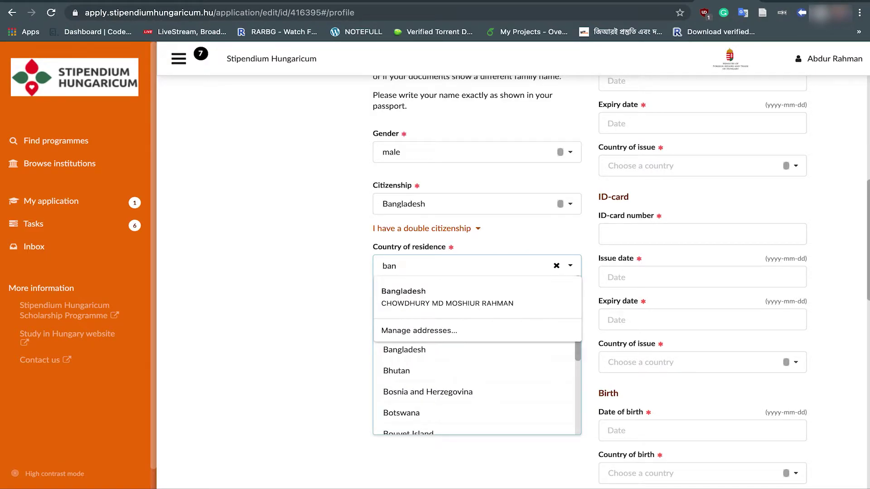
{"action": "left_click", "coordinate": [408, 355]}
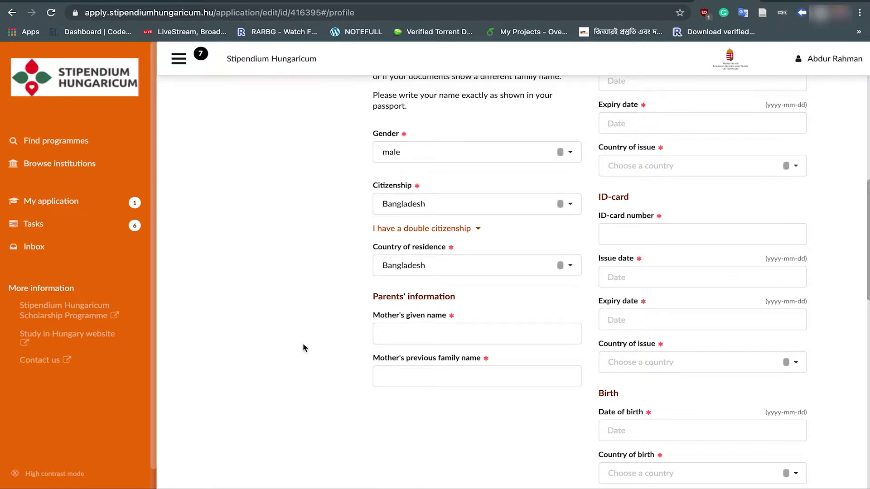
Step: Enter the mother's given name and previous family name
{"action": "scroll", "coordinate": [303, 343], "scroll_direction": "down", "scroll_amount": 1}
{"action": "left_click", "coordinate": [378, 311]}
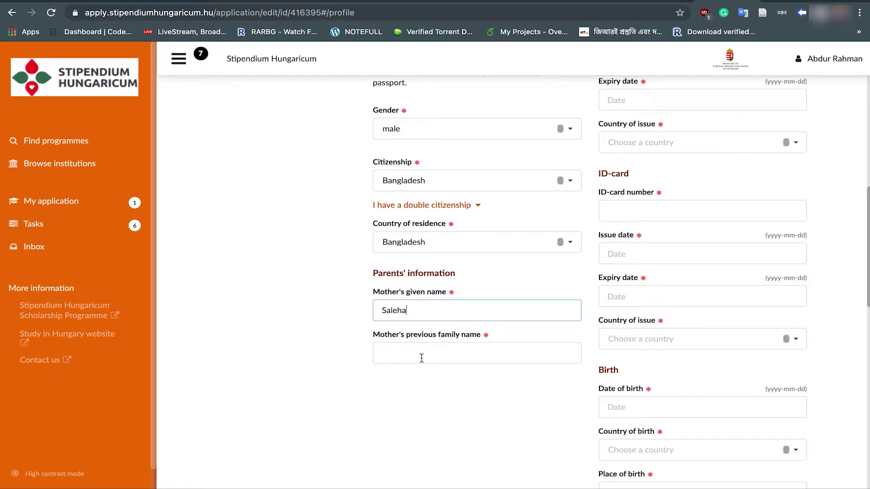
{"action": "left_click", "coordinate": [408, 357]}
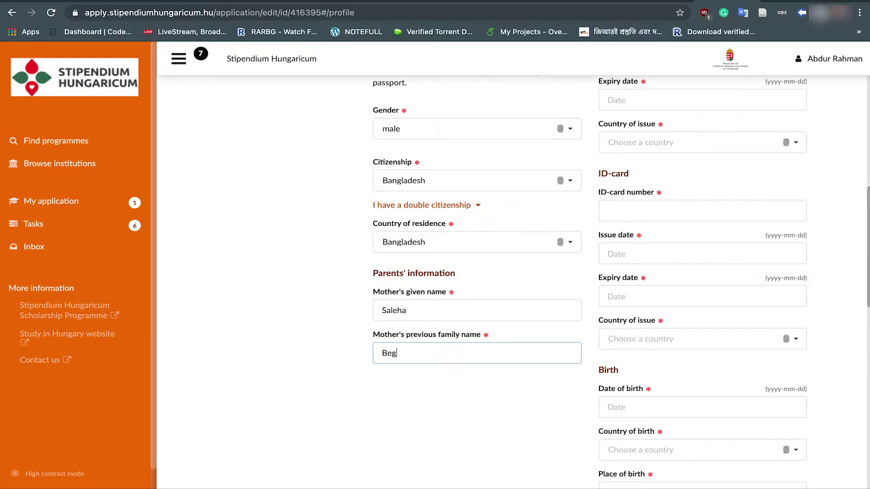
{"action": "left_click", "coordinate": [335, 365]}
Step: Choose ID-card as the primary identification document
{"action": "scroll", "coordinate": [305, 344], "scroll_direction": "up", "scroll_amount": 6}
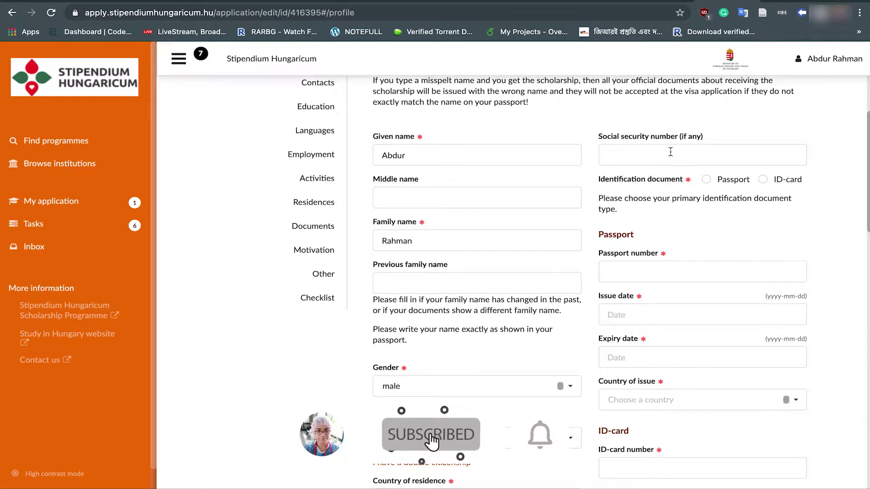
{"action": "scroll", "coordinate": [657, 204], "scroll_direction": "down", "scroll_amount": 1}
{"action": "scroll", "coordinate": [706, 209], "scroll_direction": "down", "scroll_amount": 1}
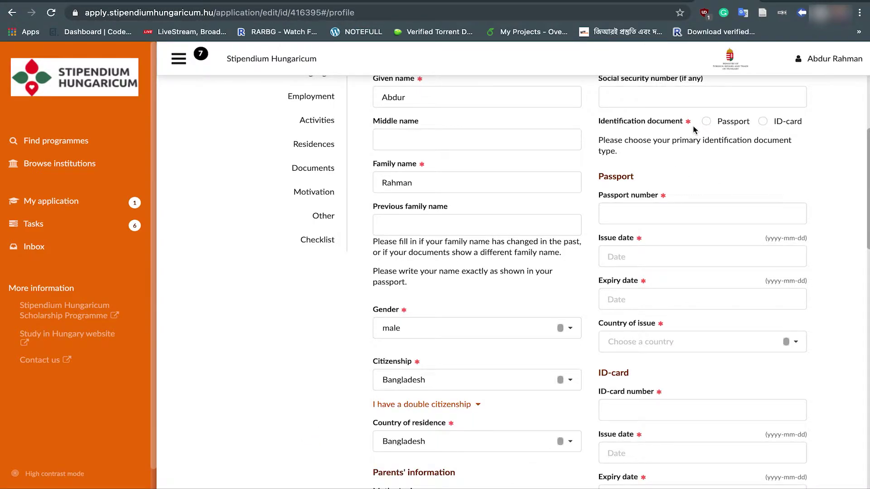
{"action": "left_click", "coordinate": [709, 123]}
{"action": "left_click", "coordinate": [763, 121]}
{"action": "scroll", "coordinate": [668, 408], "scroll_direction": "down", "scroll_amount": 1}
{"action": "scroll", "coordinate": [668, 408], "scroll_direction": "down", "scroll_amount": 3}
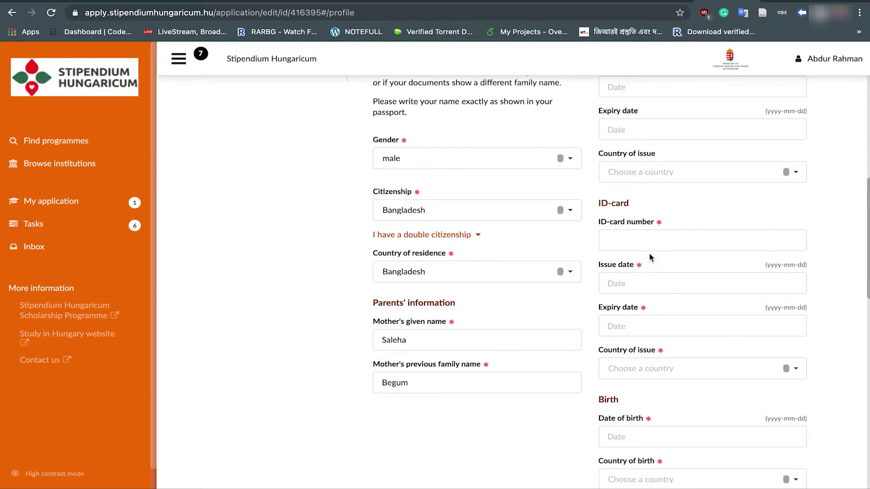
{"action": "scroll", "coordinate": [636, 384], "scroll_direction": "up", "scroll_amount": 5}
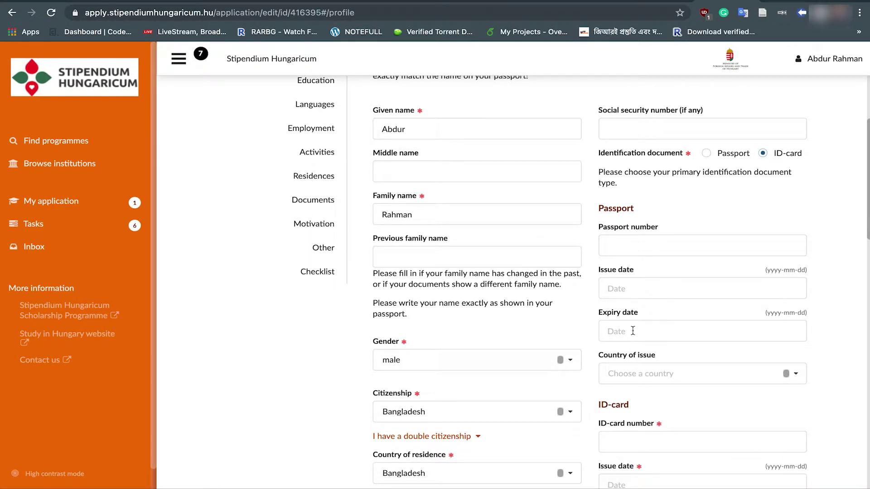
Step: Switch the identification document to passport and enter the passport number
{"action": "left_click", "coordinate": [707, 154]}
{"action": "scroll", "coordinate": [627, 265], "scroll_direction": "down", "scroll_amount": 1}
{"action": "left_click", "coordinate": [628, 213]}
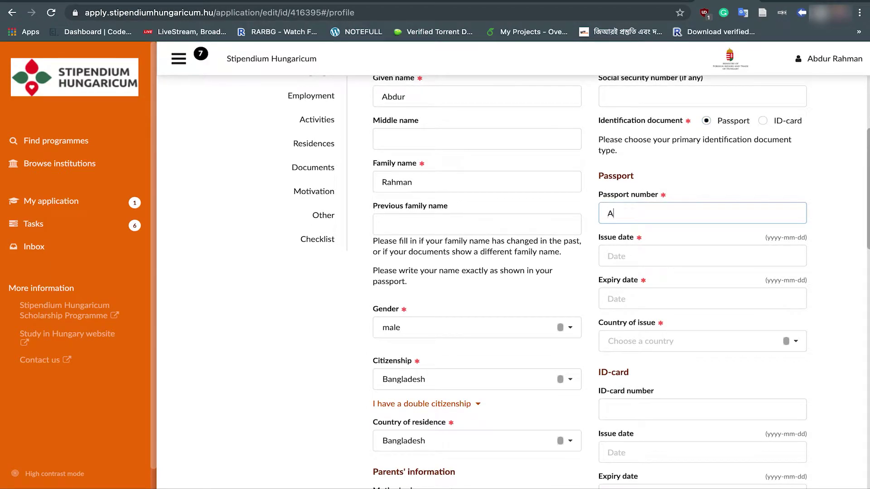
Step: Set the passport issue date to 2020-02-12 and expiry date to 2024-02-11
{"action": "left_click", "coordinate": [639, 256]}
{"action": "left_click", "coordinate": [650, 159]}
{"action": "left_click", "coordinate": [650, 159]}
{"action": "left_click", "coordinate": [647, 177]}
{"action": "left_click", "coordinate": [625, 296]}
{"action": "left_click", "coordinate": [648, 226]}
{"action": "left_click", "coordinate": [649, 229]}
{"action": "left_click", "coordinate": [611, 152]}
{"action": "left_click", "coordinate": [611, 152]}
{"action": "left_click", "coordinate": [611, 152]}
{"action": "left_click", "coordinate": [611, 152]}
{"action": "left_click", "coordinate": [719, 203]}
Step: Set Bangladesh as the passport's country of issue
{"action": "scroll", "coordinate": [721, 204], "scroll_direction": "down", "scroll_amount": 1}
{"action": "left_click", "coordinate": [704, 299]}
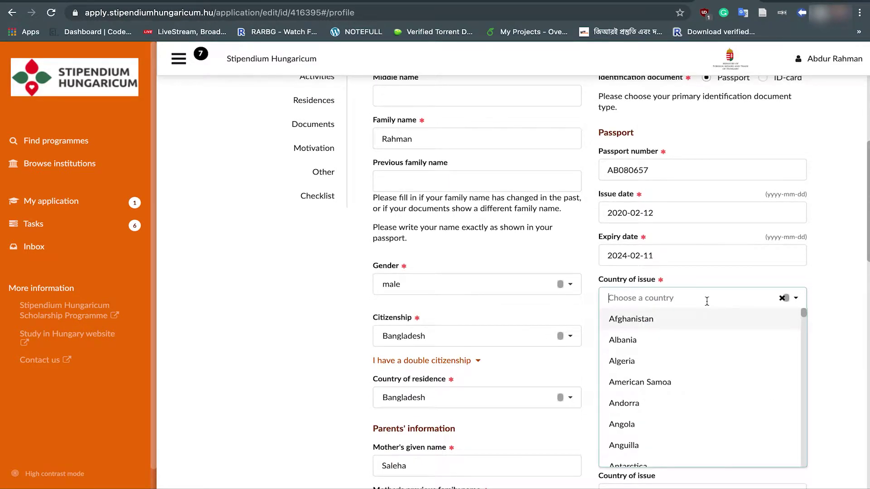
{"action": "type", "text": "Bangladesh"}
{"action": "key", "text": "Return"}
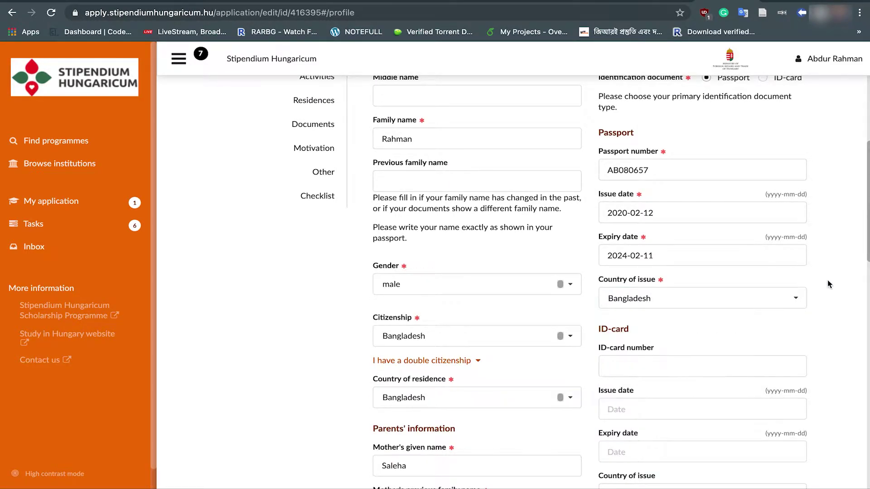
{"action": "scroll", "coordinate": [645, 154], "scroll_direction": "down", "scroll_amount": 4}
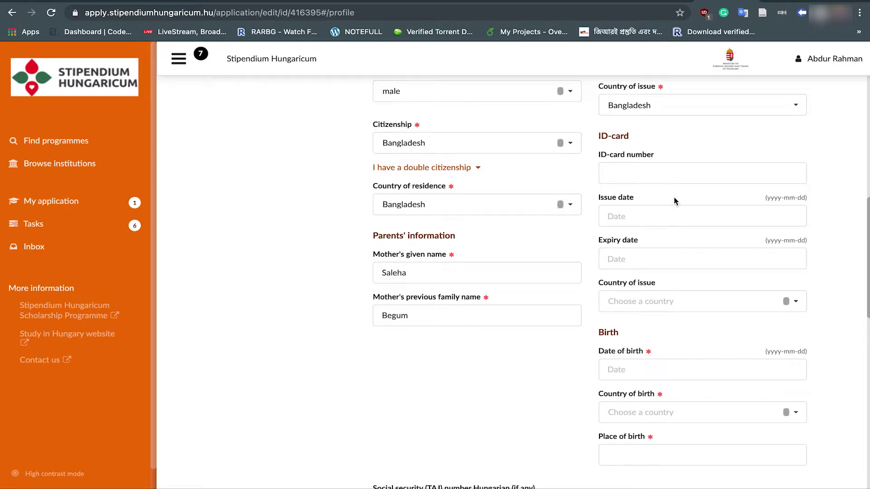
{"action": "scroll", "coordinate": [660, 303], "scroll_direction": "down", "scroll_amount": 4}
Step: Set the date of birth to 2000-05-15
{"action": "left_click", "coordinate": [647, 204]}
{"action": "left_click", "coordinate": [609, 65]}
{"action": "left_click", "coordinate": [609, 65]}
{"action": "left_click", "coordinate": [646, 92]}
{"action": "left_click", "coordinate": [619, 124]}
{"action": "left_click", "coordinate": [613, 302]}
Step: Set country of birth to Bangladesh and place of birth to Dhaka
{"action": "left_click", "coordinate": [632, 239]}
{"action": "scroll", "coordinate": [666, 362], "scroll_direction": "down", "scroll_amount": 5}
{"action": "left_click", "coordinate": [643, 342]}
{"action": "left_click", "coordinate": [625, 281]}
{"action": "left_click", "coordinate": [543, 272]}
{"action": "left_click", "coordinate": [641, 285]}
{"action": "type", "text": "Dhaka"}
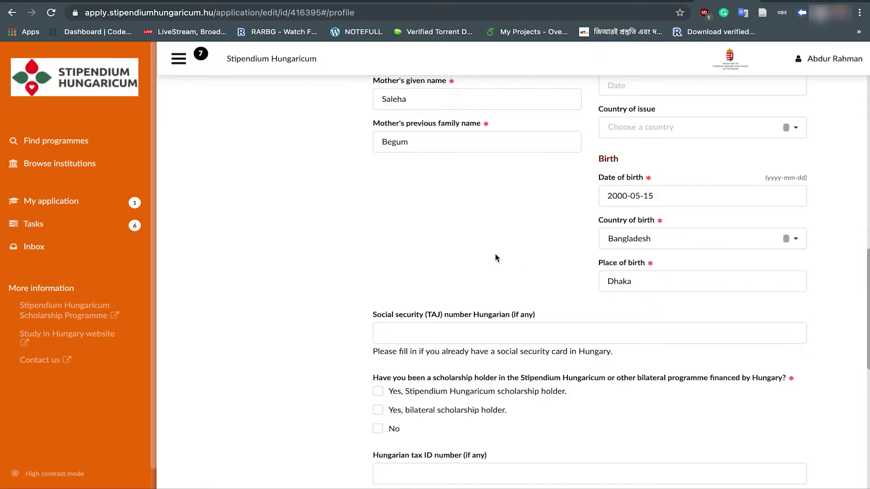
{"action": "scroll", "coordinate": [494, 252], "scroll_direction": "down", "scroll_amount": 3}
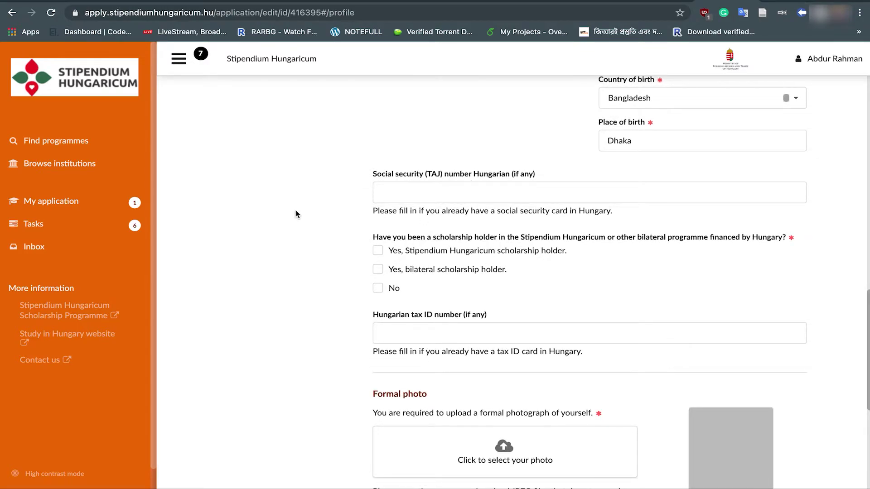
{"action": "scroll", "coordinate": [296, 213], "scroll_direction": "down", "scroll_amount": 1}
{"action": "scroll", "coordinate": [320, 186], "scroll_direction": "down", "scroll_amount": 1}
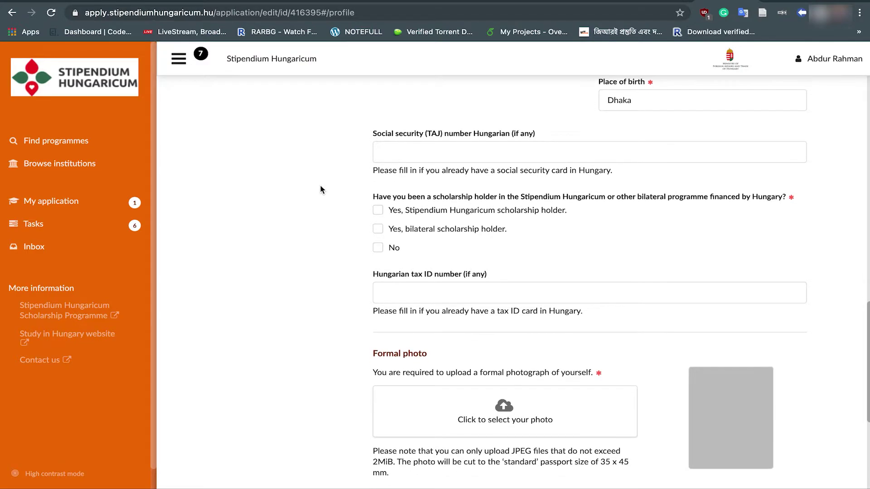
{"action": "scroll", "coordinate": [283, 216], "scroll_direction": "down", "scroll_amount": 1}
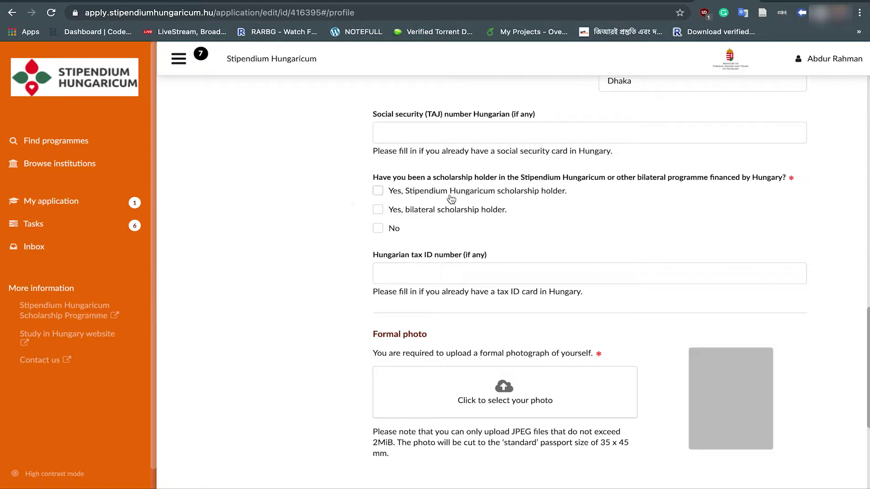
Step: Answer No to having been a previous scholarship holder
{"action": "scroll", "coordinate": [331, 200], "scroll_direction": "down", "scroll_amount": 1}
{"action": "left_click", "coordinate": [379, 193]}
{"action": "scroll", "coordinate": [320, 229], "scroll_direction": "down", "scroll_amount": 2}
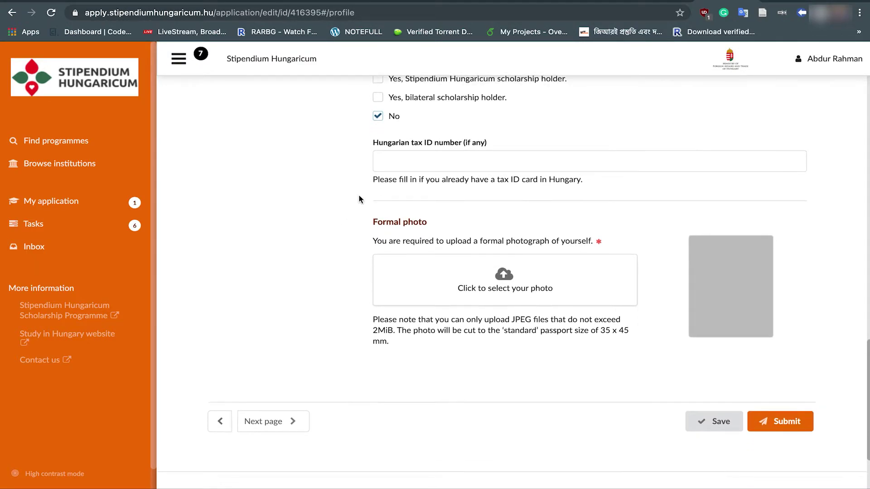
{"action": "scroll", "coordinate": [290, 206], "scroll_direction": "down", "scroll_amount": 1}
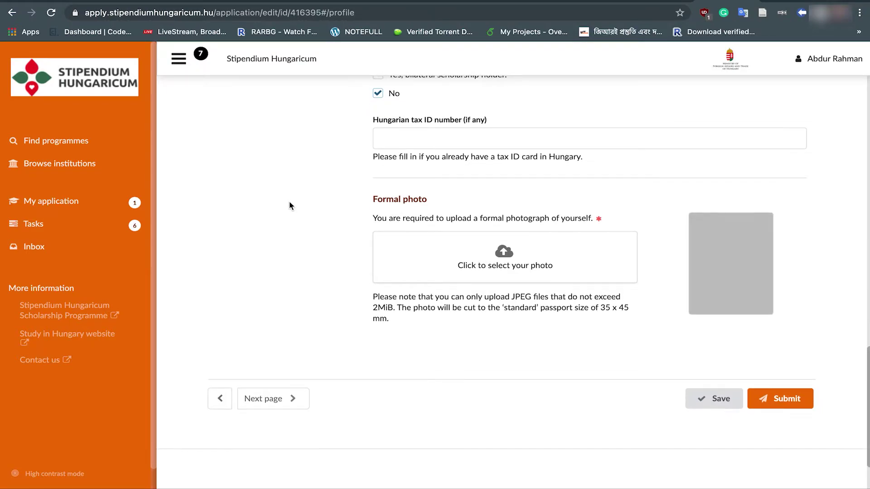
{"action": "scroll", "coordinate": [290, 206], "scroll_direction": "down", "scroll_amount": 1}
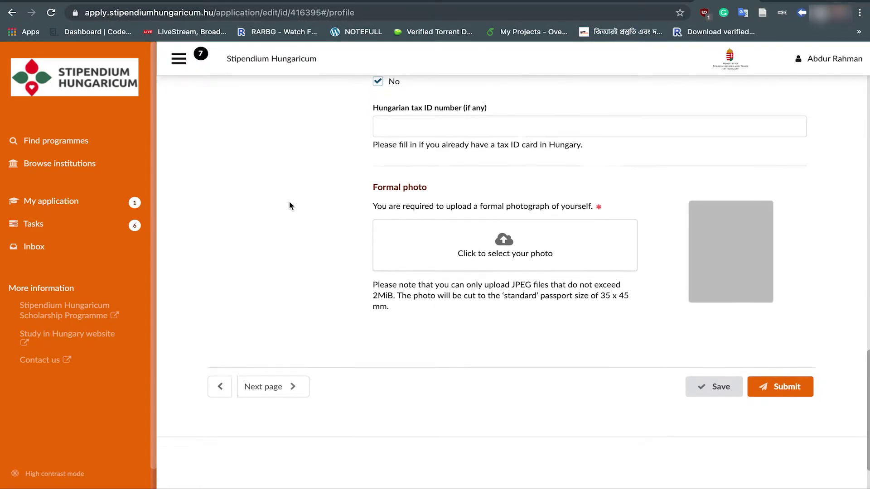
Step: Upload the jpg formal photo and save the profile
{"action": "left_click", "coordinate": [508, 243]}
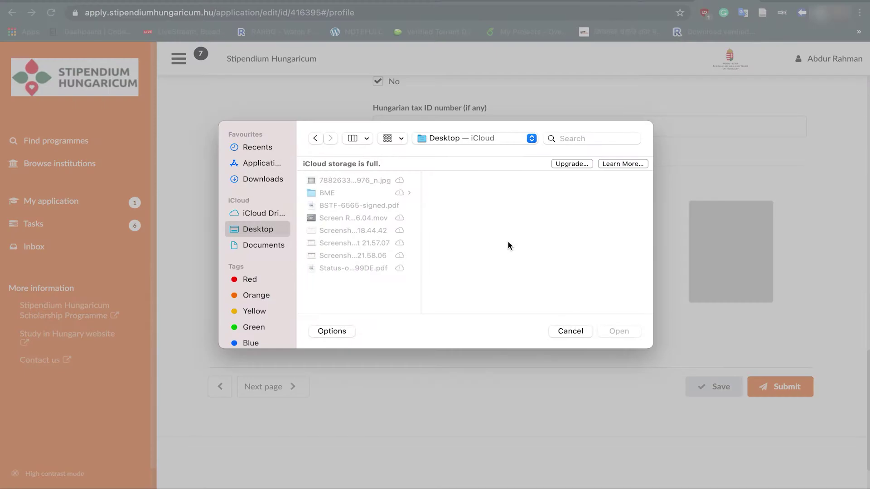
{"action": "left_click", "coordinate": [346, 180]}
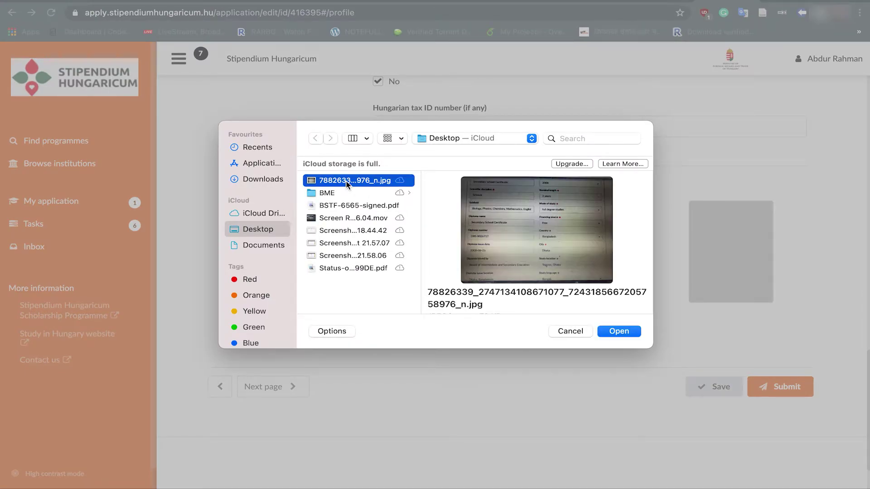
{"action": "left_click", "coordinate": [627, 333]}
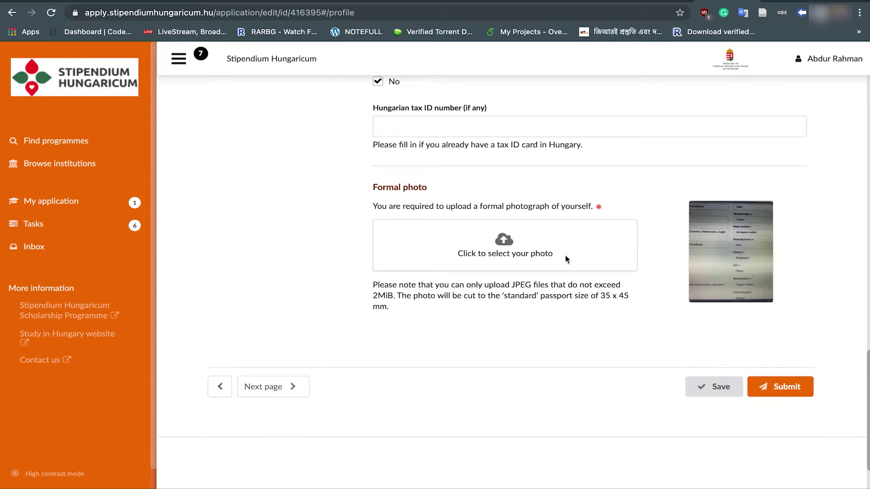
{"action": "left_click", "coordinate": [716, 395]}
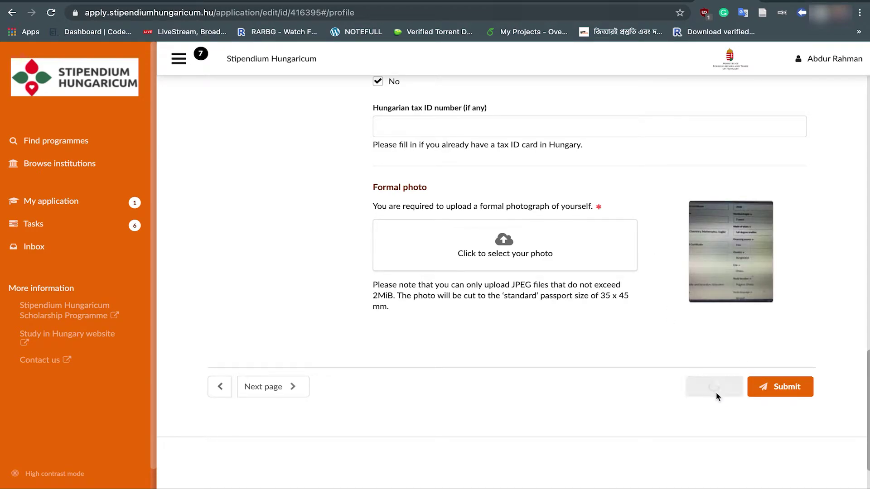
Step: In Contacts, enter the street address and house number
{"action": "left_click", "coordinate": [287, 388]}
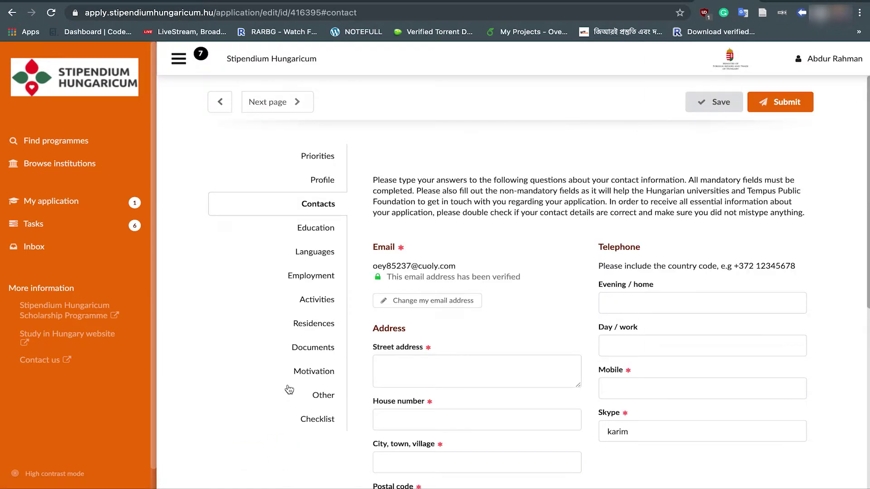
{"action": "scroll", "coordinate": [289, 389], "scroll_direction": "down", "scroll_amount": 2}
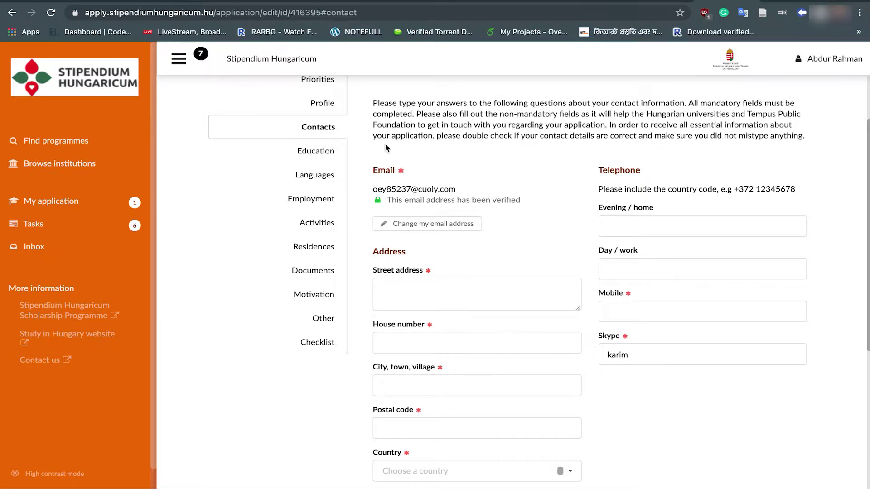
{"action": "scroll", "coordinate": [386, 148], "scroll_direction": "down", "scroll_amount": 2}
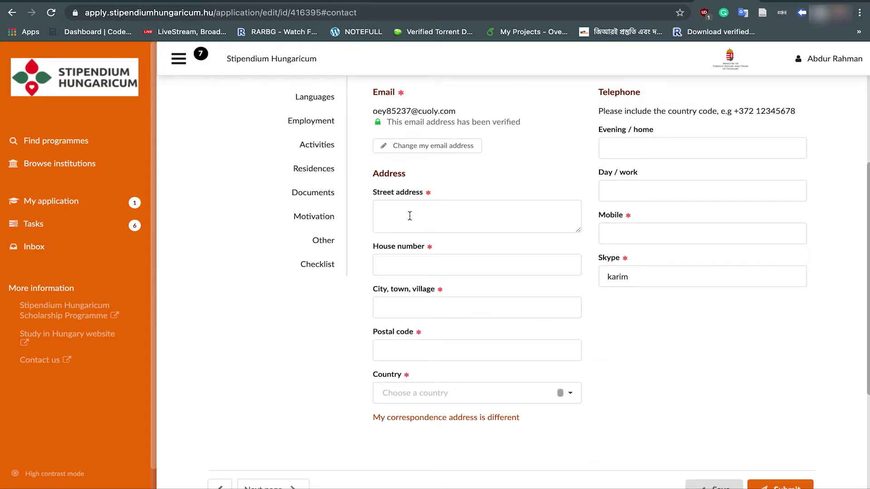
{"action": "left_click", "coordinate": [410, 215]}
{"action": "left_click", "coordinate": [404, 218]}
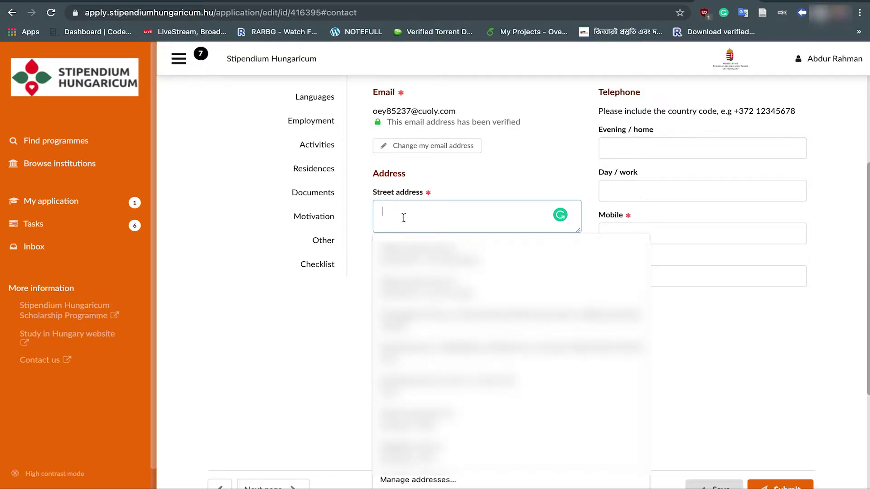
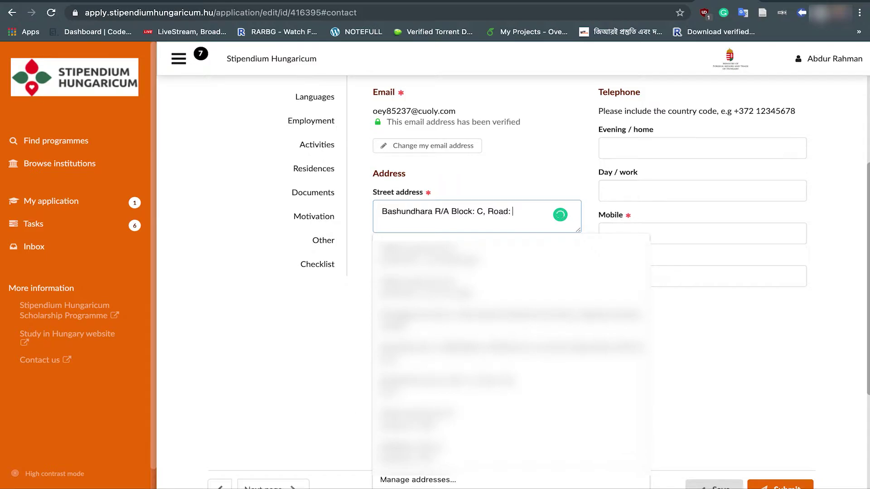
{"action": "key", "text": "Tab"}
Step: Enter city Dhaka, the postal code, and Bangladesh as the address country
{"action": "left_click", "coordinate": [401, 306]}
{"action": "type", "text": "Dhaka"}
{"action": "key", "text": "Tab"}
{"action": "type", "text": "1229"}
{"action": "key", "text": "Tab"}
{"action": "type", "text": "ban"}
{"action": "left_click", "coordinate": [404, 298]}
Step: Enter the mobile number and save the contact details
{"action": "scroll", "coordinate": [648, 287], "scroll_direction": "up", "scroll_amount": 2}
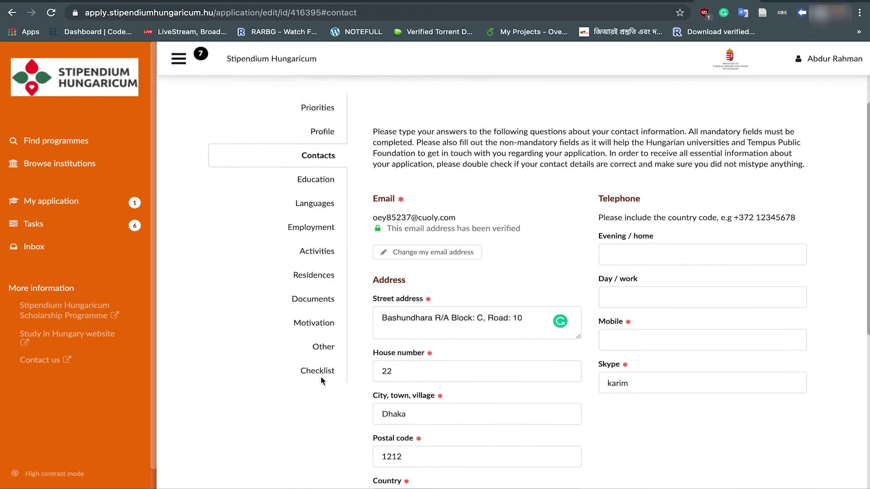
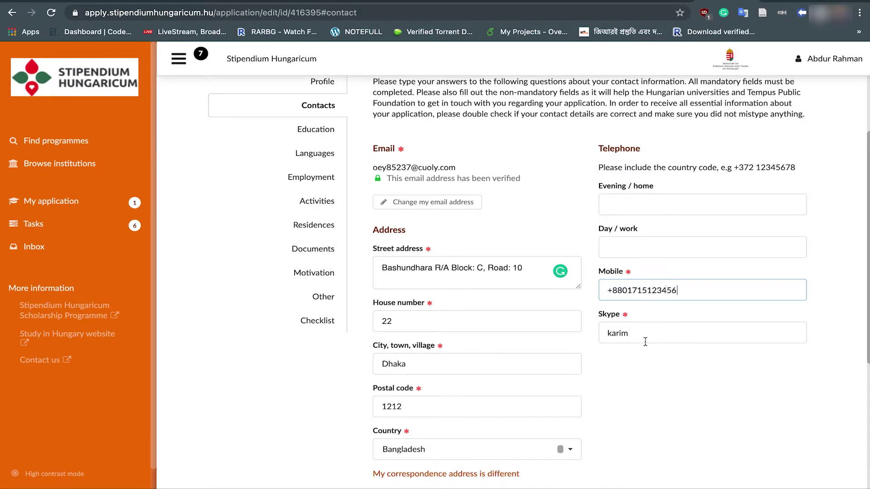
{"action": "scroll", "coordinate": [645, 341], "scroll_direction": "down", "scroll_amount": 5}
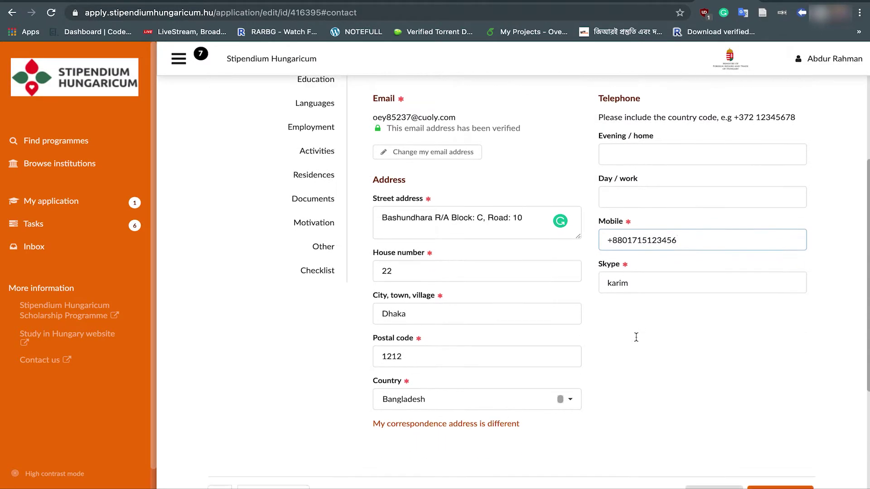
{"action": "left_click", "coordinate": [710, 401]}
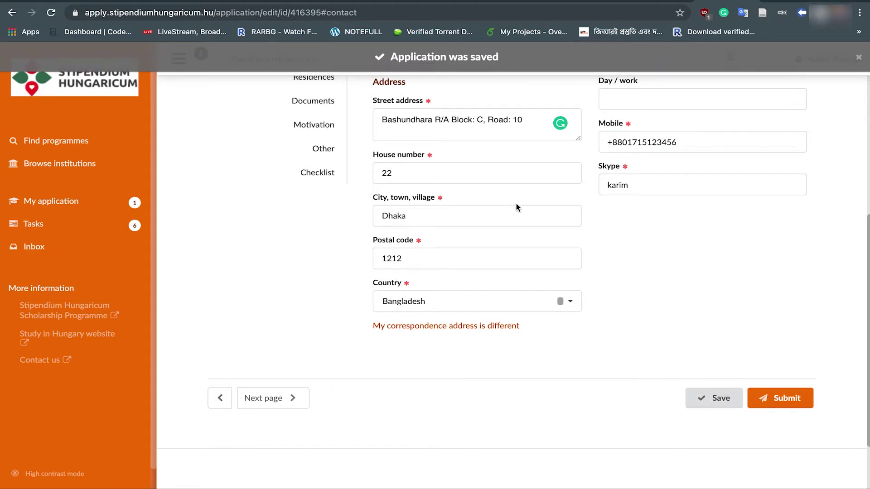
{"action": "scroll", "coordinate": [453, 213], "scroll_direction": "up", "scroll_amount": 5}
Step: Start a Secondary education entry: BAF college, Higher Secondary School Certificate, discipline Science
{"action": "left_click", "coordinate": [319, 229]}
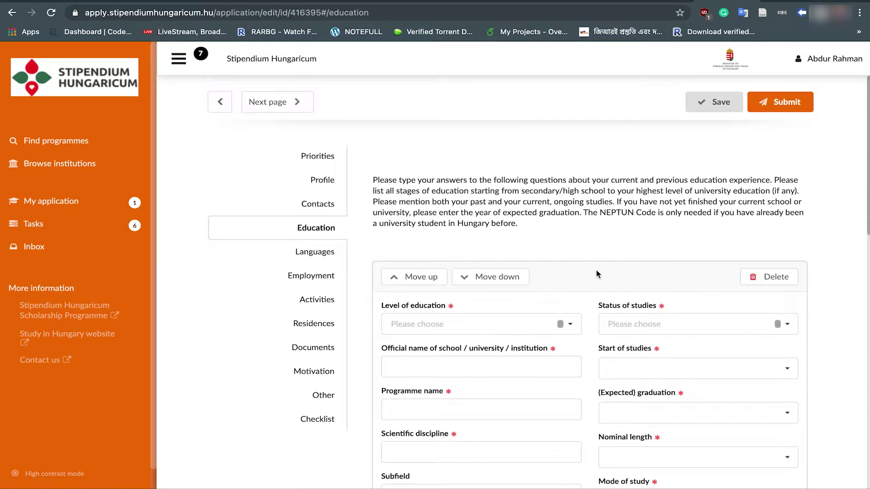
{"action": "scroll", "coordinate": [597, 270], "scroll_direction": "down", "scroll_amount": 5}
{"action": "scroll", "coordinate": [596, 270], "scroll_direction": "down", "scroll_amount": 6}
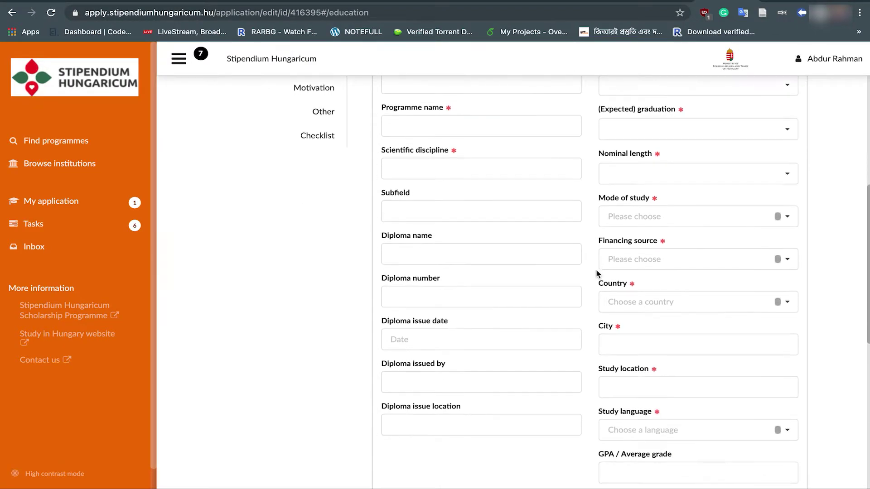
{"action": "scroll", "coordinate": [596, 270], "scroll_direction": "up", "scroll_amount": 10}
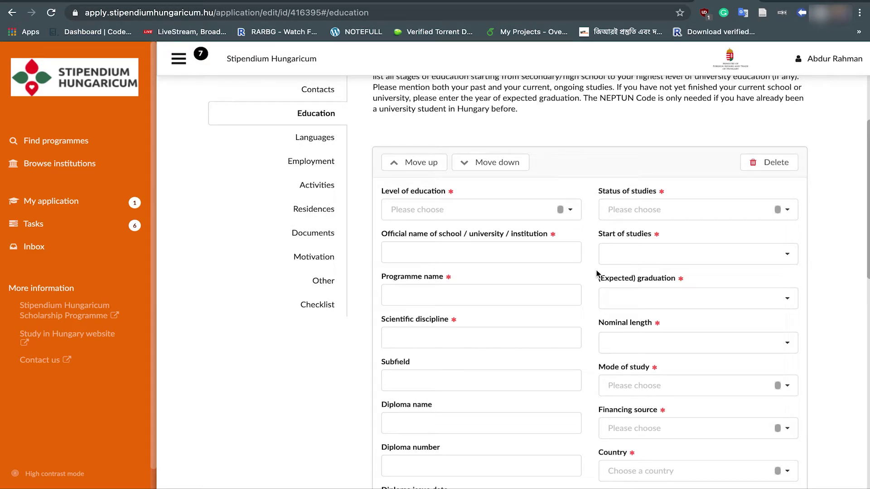
{"action": "scroll", "coordinate": [596, 270], "scroll_direction": "down", "scroll_amount": 1}
{"action": "left_click", "coordinate": [566, 157]}
{"action": "left_click", "coordinate": [569, 188]}
{"action": "left_click", "coordinate": [431, 199]}
{"action": "type", "text": "BAF college"}
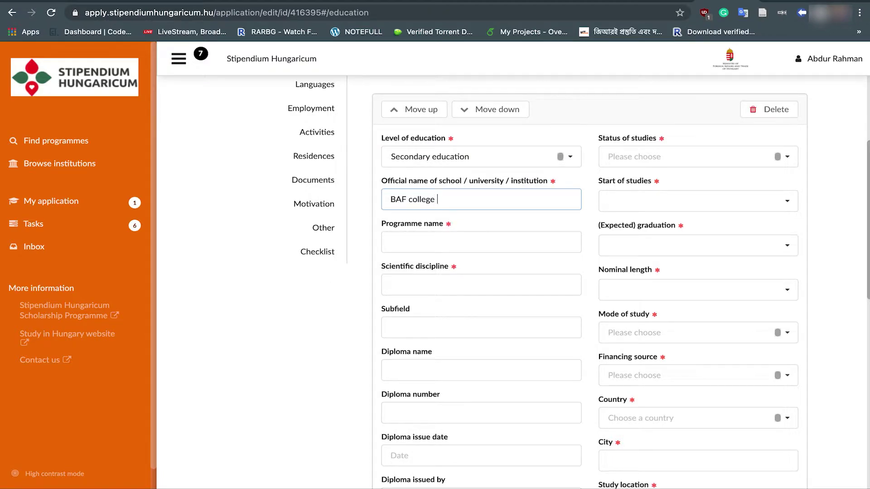
{"action": "left_click", "coordinate": [426, 240]}
{"action": "type", "text": "Hi"}
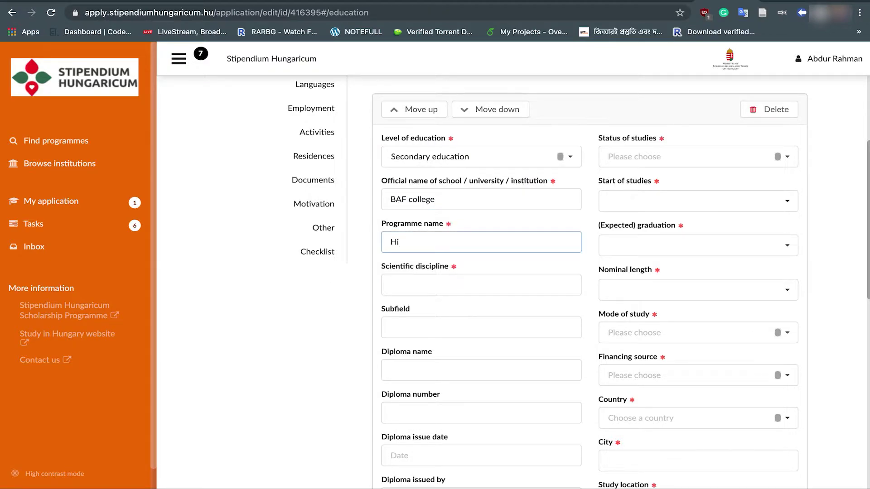
{"action": "type", "text": "gher Secondary School Cer"}
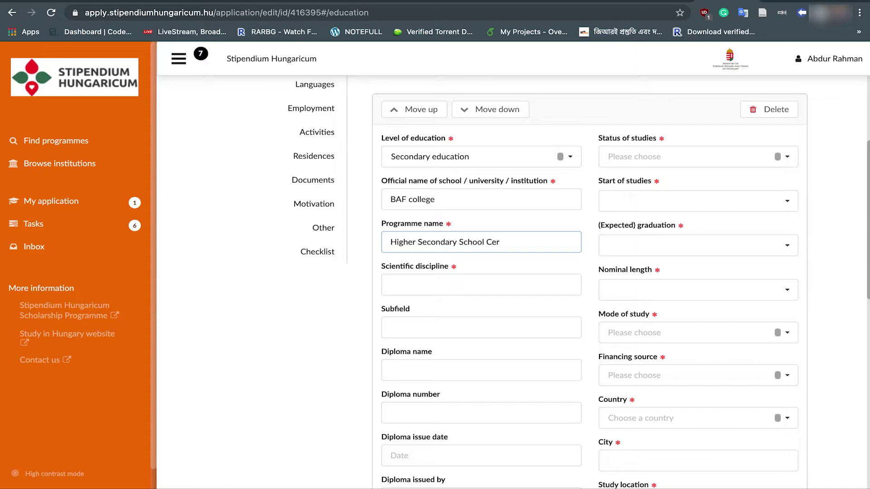
{"action": "type", "text": "tificate"}
{"action": "left_click", "coordinate": [426, 287]}
{"action": "type", "text": "Science"}
Step: Mark the studies finished, from 2019 January to 2021 December graduation
{"action": "scroll", "coordinate": [405, 246], "scroll_direction": "down", "scroll_amount": 2}
{"action": "left_click", "coordinate": [406, 246]}
{"action": "scroll", "coordinate": [330, 268], "scroll_direction": "down", "scroll_amount": 2}
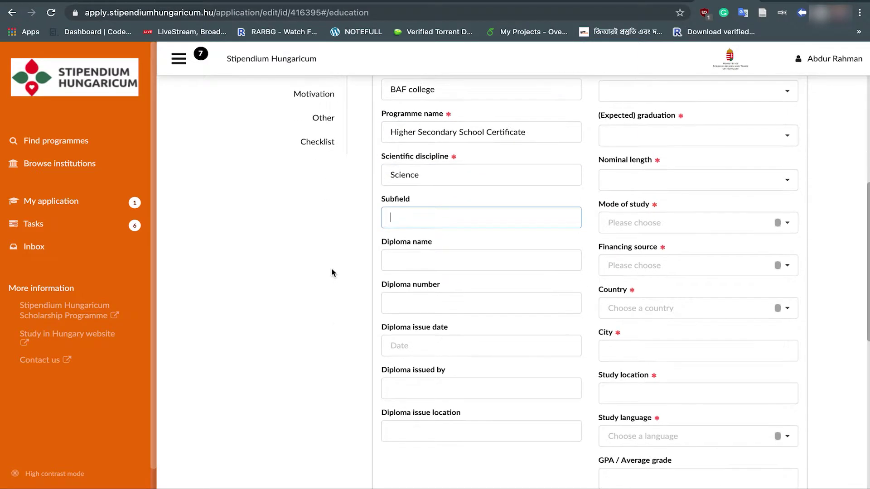
{"action": "scroll", "coordinate": [461, 400], "scroll_direction": "up", "scroll_amount": 4}
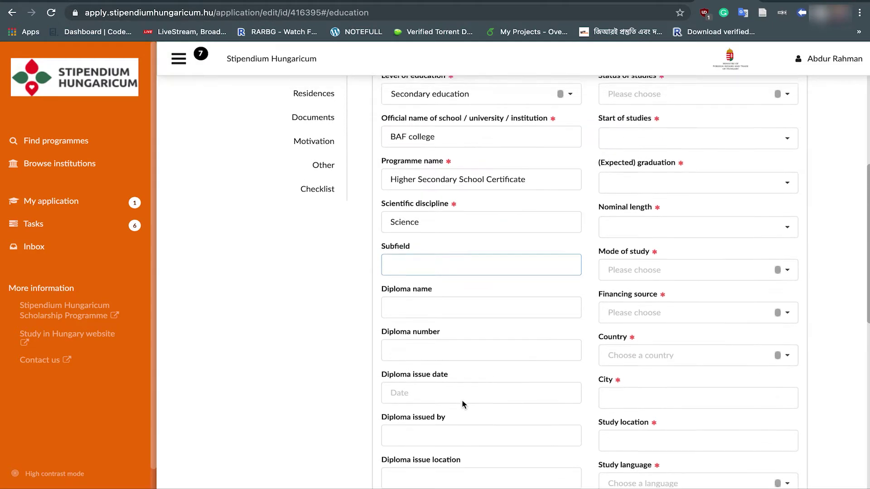
{"action": "left_click", "coordinate": [718, 167]}
{"action": "left_click", "coordinate": [638, 236]}
{"action": "left_click", "coordinate": [664, 208]}
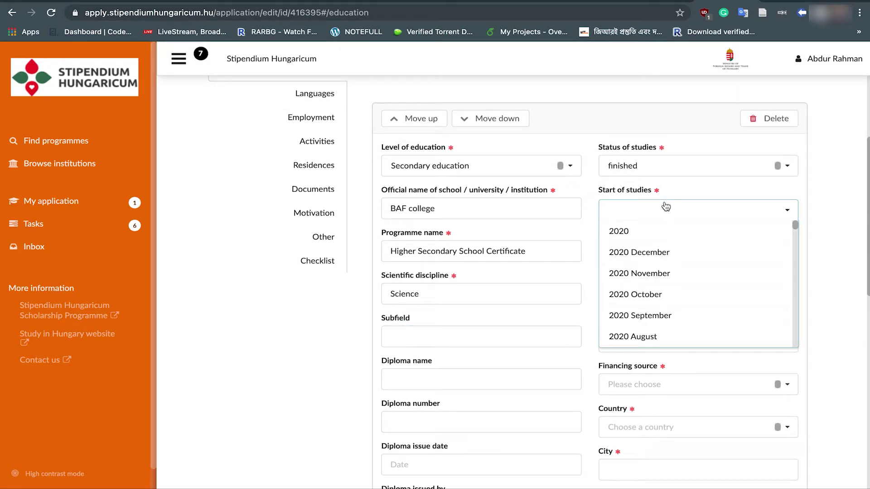
{"action": "scroll", "coordinate": [657, 310], "scroll_direction": "down", "scroll_amount": 10}
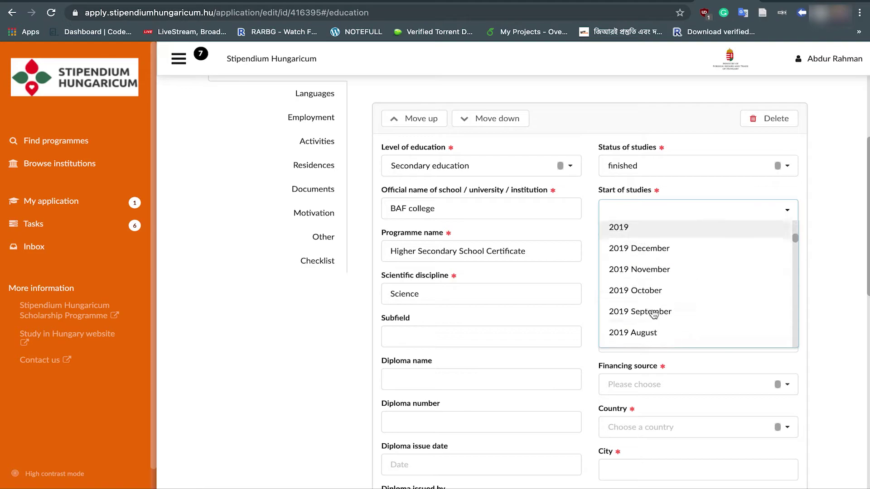
{"action": "left_click", "coordinate": [652, 308]}
{"action": "left_click", "coordinate": [652, 253]}
{"action": "scroll", "coordinate": [623, 344], "scroll_direction": "down", "scroll_amount": 7}
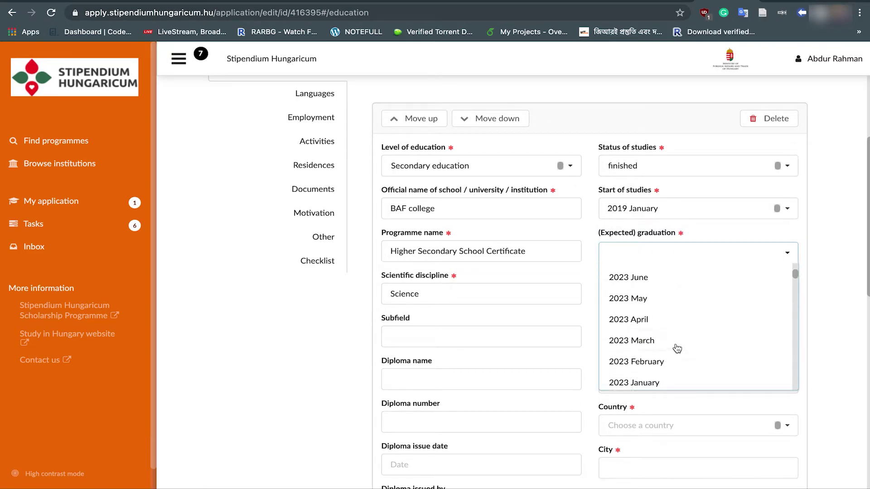
{"action": "scroll", "coordinate": [676, 348], "scroll_direction": "down", "scroll_amount": 5}
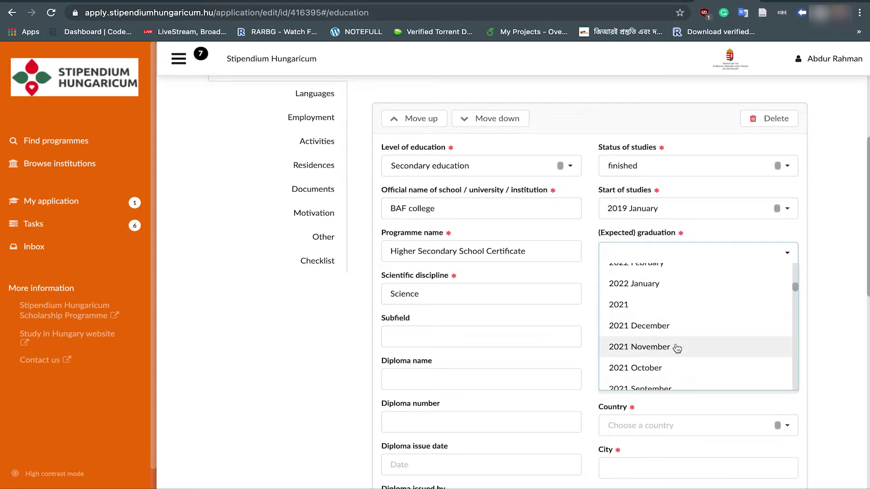
{"action": "left_click", "coordinate": [666, 326]}
Step: Set nominal length to 2 years, mode to full degree studies, financing Self-financed
{"action": "left_click", "coordinate": [666, 295]}
{"action": "scroll", "coordinate": [670, 367], "scroll_direction": "down", "scroll_amount": 4}
{"action": "left_click", "coordinate": [638, 351]}
{"action": "left_click", "coordinate": [632, 335]}
{"action": "left_click", "coordinate": [643, 356]}
{"action": "scroll", "coordinate": [660, 362], "scroll_direction": "down", "scroll_amount": 2}
{"action": "left_click", "coordinate": [634, 286]}
{"action": "left_click", "coordinate": [641, 351]}
Step: Set country Bangladesh, city and study location Dhaka, and study language Bengali
{"action": "left_click", "coordinate": [634, 328]}
{"action": "type", "text": "B"}
{"action": "left_click", "coordinate": [629, 274]}
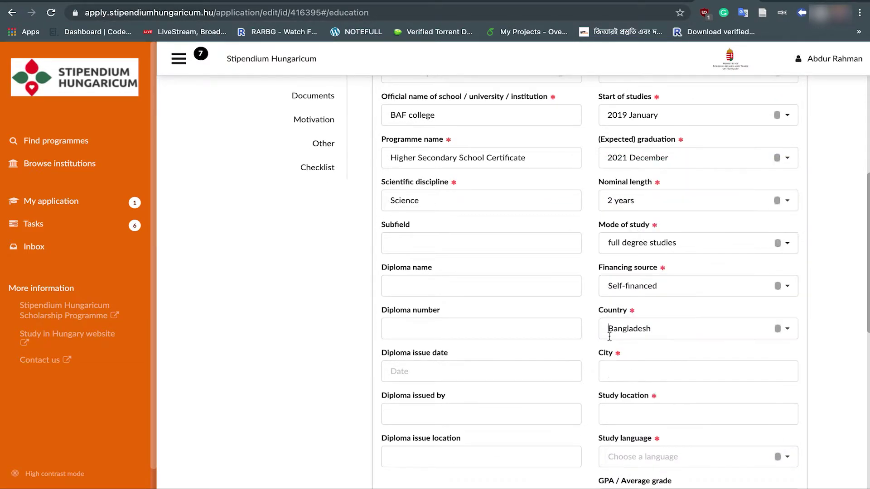
{"action": "left_click", "coordinate": [611, 371]}
{"action": "type", "text": "Dhaka"}
{"action": "left_click", "coordinate": [616, 393]}
{"action": "scroll", "coordinate": [591, 374], "scroll_direction": "down", "scroll_amount": 2}
{"action": "left_click", "coordinate": [623, 348]}
{"action": "type", "text": "Dhaka"}
{"action": "scroll", "coordinate": [585, 371], "scroll_direction": "down", "scroll_amount": 2}
{"action": "left_click", "coordinate": [634, 308]}
{"action": "type", "text": "ben"}
{"action": "left_click", "coordinate": [630, 366]}
Step: Enter the GPA as 4.50 out of a maximum of 5.00
{"action": "scroll", "coordinate": [520, 362], "scroll_direction": "down", "scroll_amount": 1}
{"action": "left_click", "coordinate": [625, 303]}
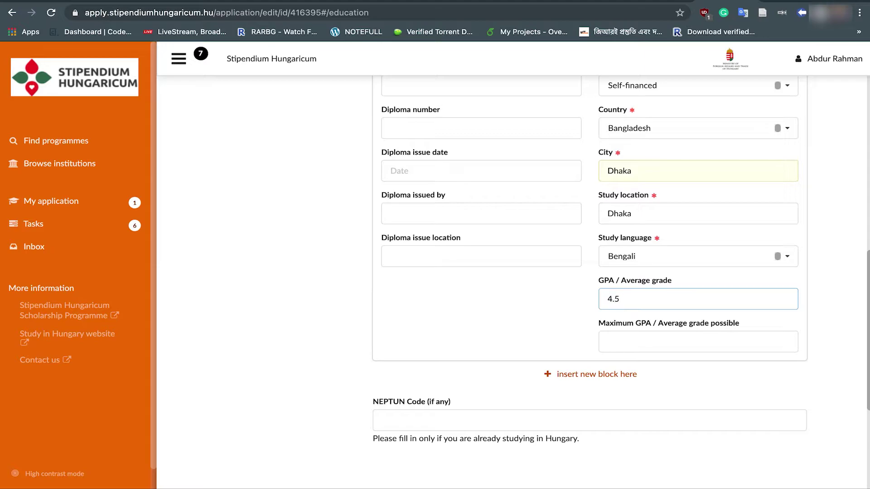
{"action": "left_click", "coordinate": [624, 341]}
{"action": "type", "text": "5.00"}
{"action": "scroll", "coordinate": [639, 249], "scroll_direction": "up", "scroll_amount": 6}
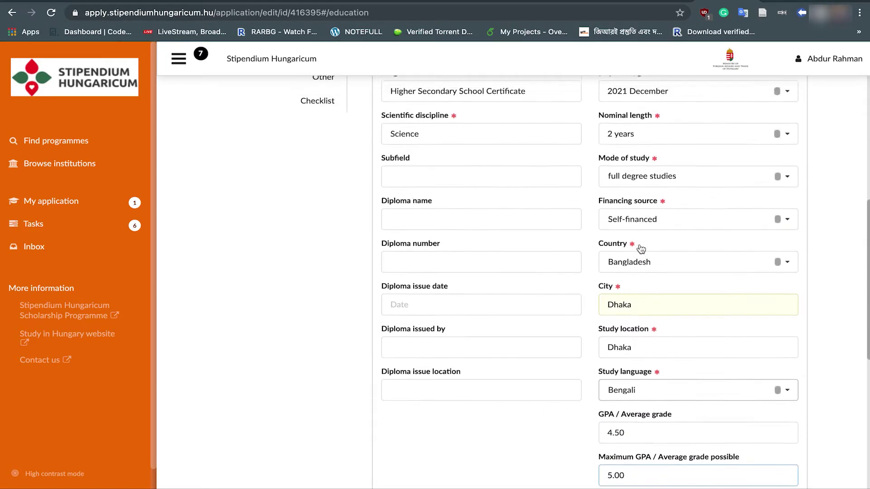
{"action": "scroll", "coordinate": [641, 249], "scroll_direction": "down", "scroll_amount": 6}
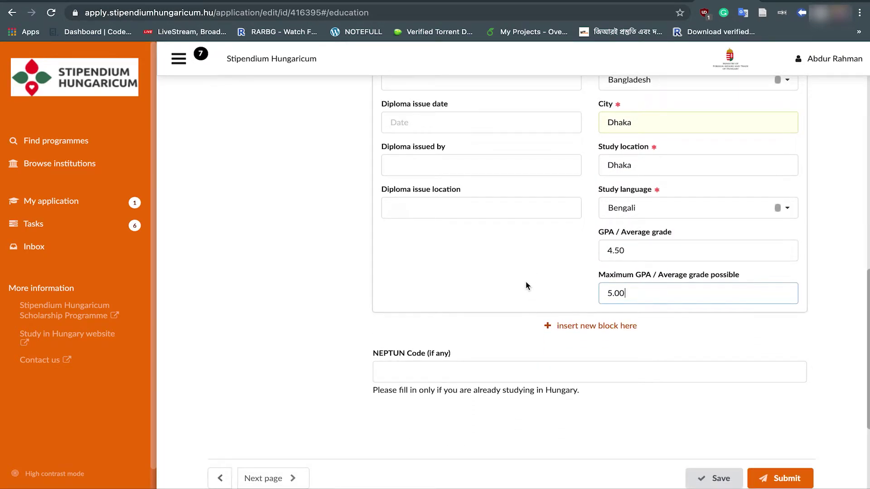
{"action": "scroll", "coordinate": [527, 286], "scroll_direction": "up", "scroll_amount": 7}
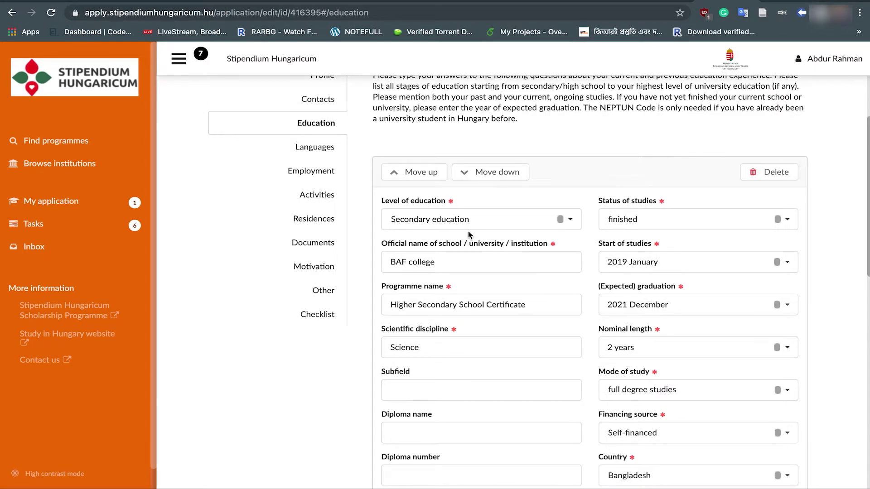
{"action": "scroll", "coordinate": [468, 231], "scroll_direction": "down", "scroll_amount": 6}
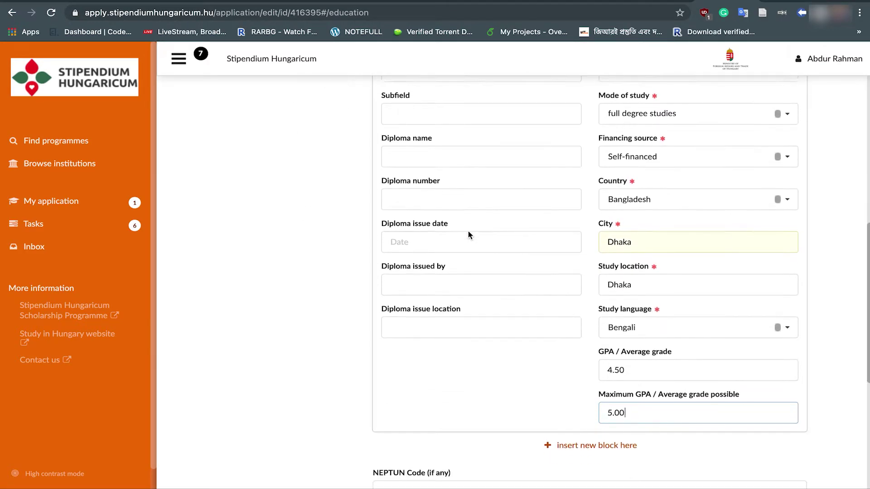
{"action": "scroll", "coordinate": [468, 231], "scroll_direction": "down", "scroll_amount": 3}
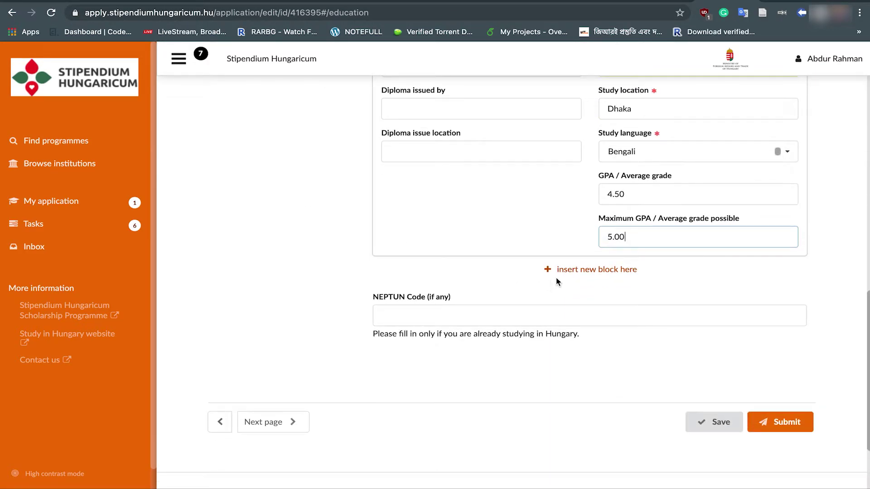
{"action": "scroll", "coordinate": [526, 241], "scroll_direction": "up", "scroll_amount": 7}
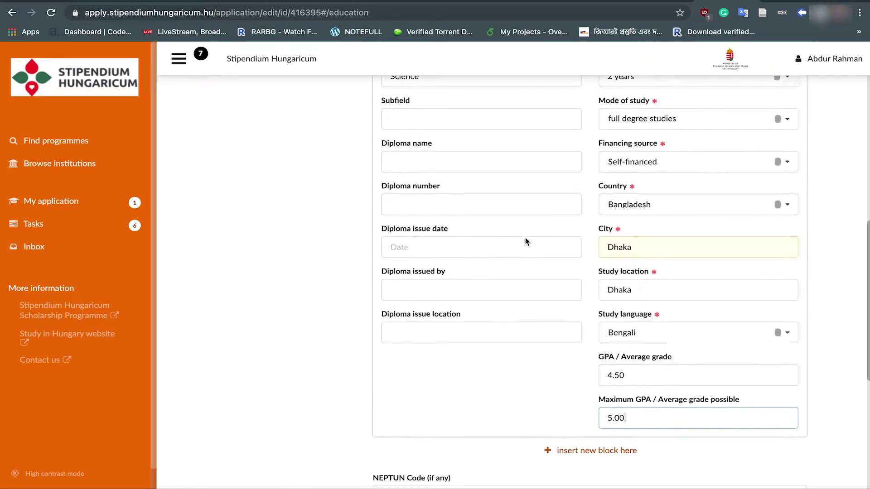
{"action": "scroll", "coordinate": [525, 241], "scroll_direction": "down", "scroll_amount": 5}
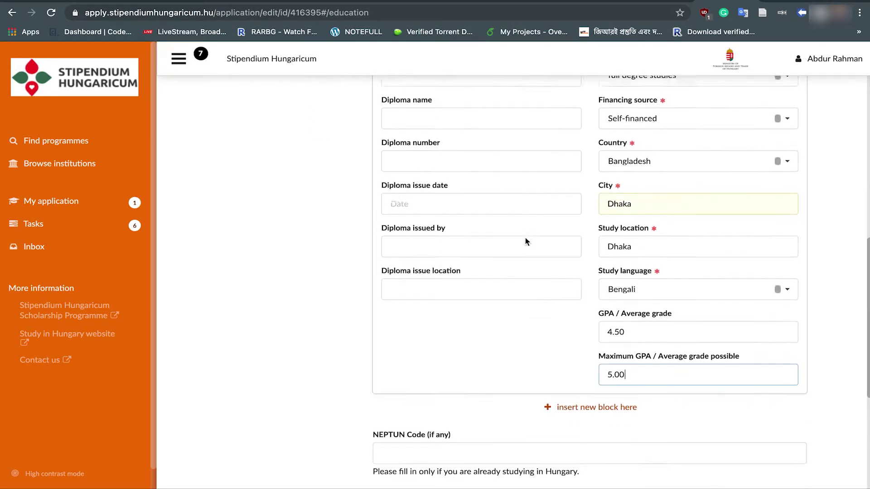
Step: Insert a new education block set to Secondary education, then save the application
{"action": "left_click", "coordinate": [563, 377]}
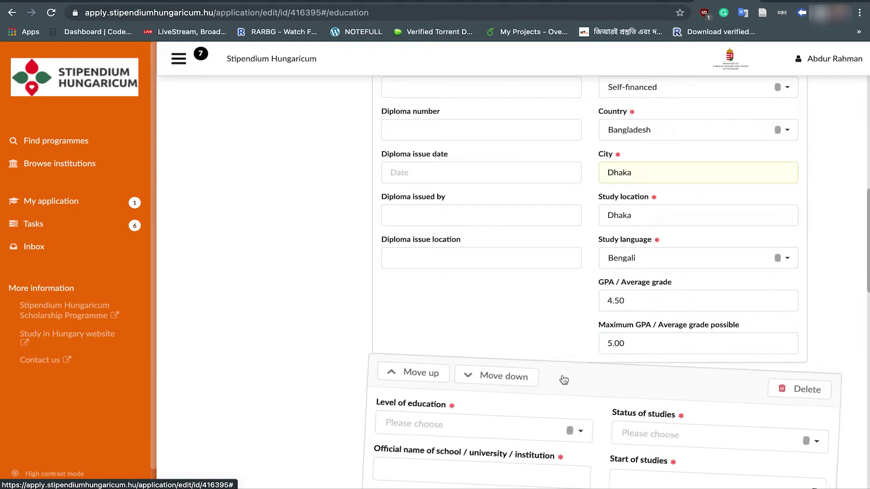
{"action": "left_click", "coordinate": [568, 203]}
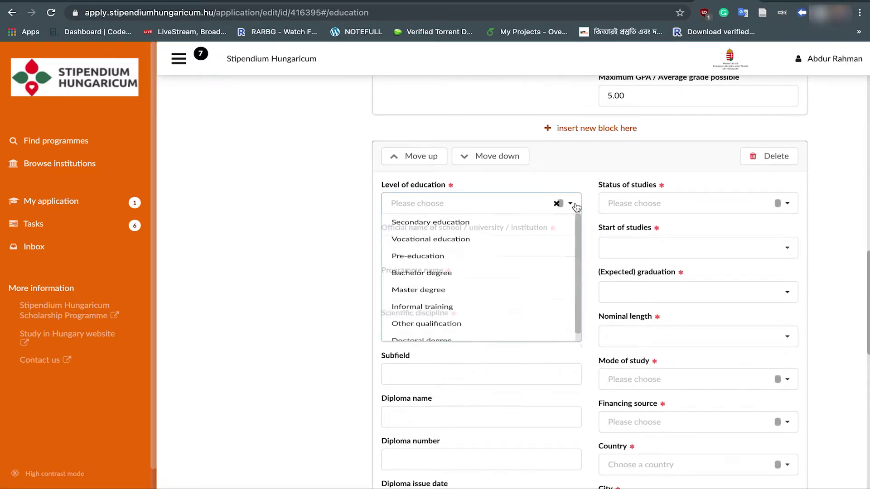
{"action": "left_click", "coordinate": [492, 233]}
{"action": "scroll", "coordinate": [350, 292], "scroll_direction": "down", "scroll_amount": 9}
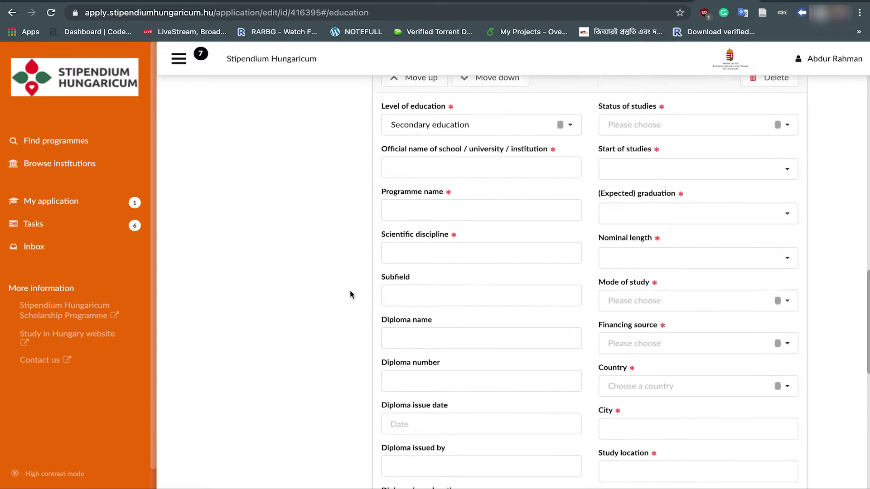
{"action": "scroll", "coordinate": [350, 295], "scroll_direction": "up", "scroll_amount": 5}
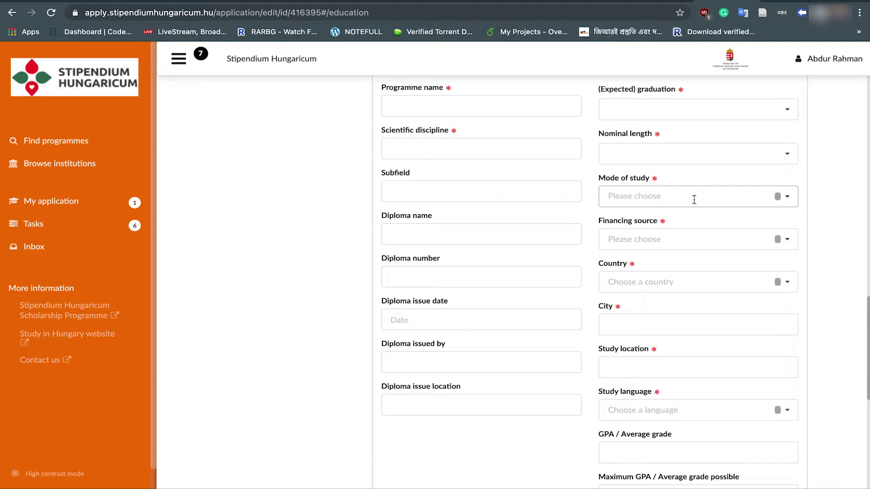
{"action": "scroll", "coordinate": [694, 199], "scroll_direction": "down", "scroll_amount": 8}
{"action": "left_click", "coordinate": [714, 331]}
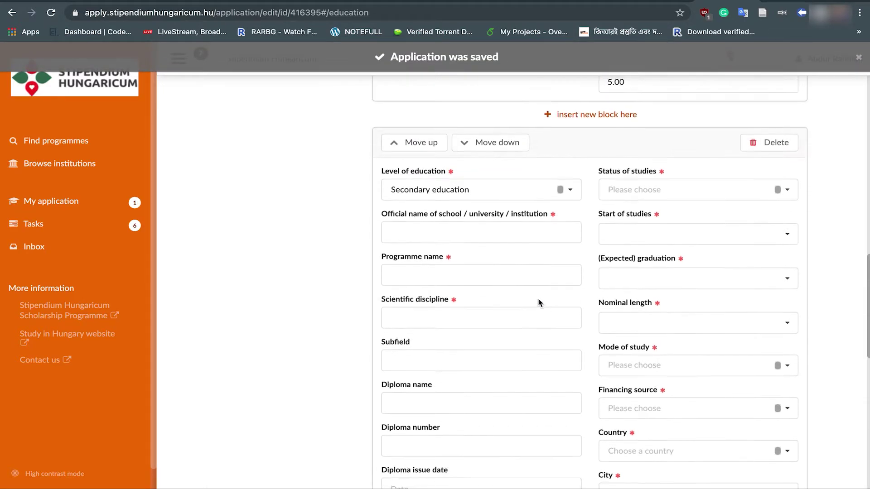
{"action": "scroll", "coordinate": [538, 299], "scroll_direction": "up", "scroll_amount": 15}
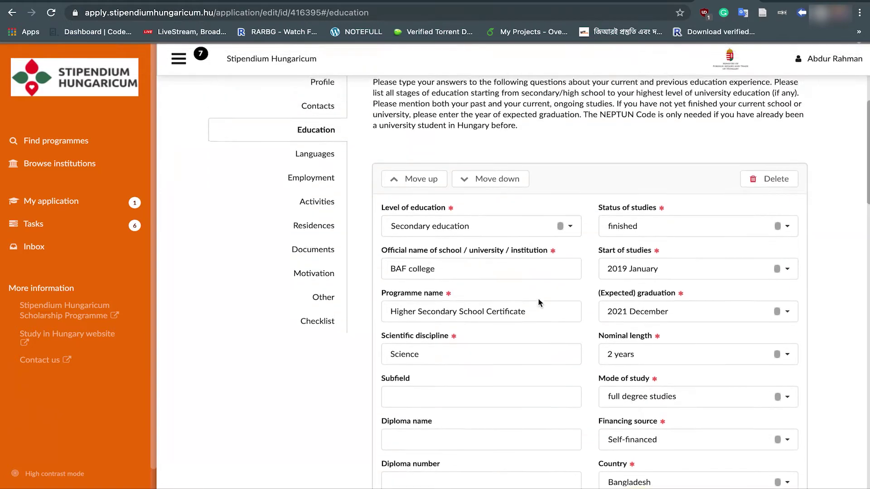
Step: In Languages, set the native language to Bengali
{"action": "left_click", "coordinate": [324, 241]}
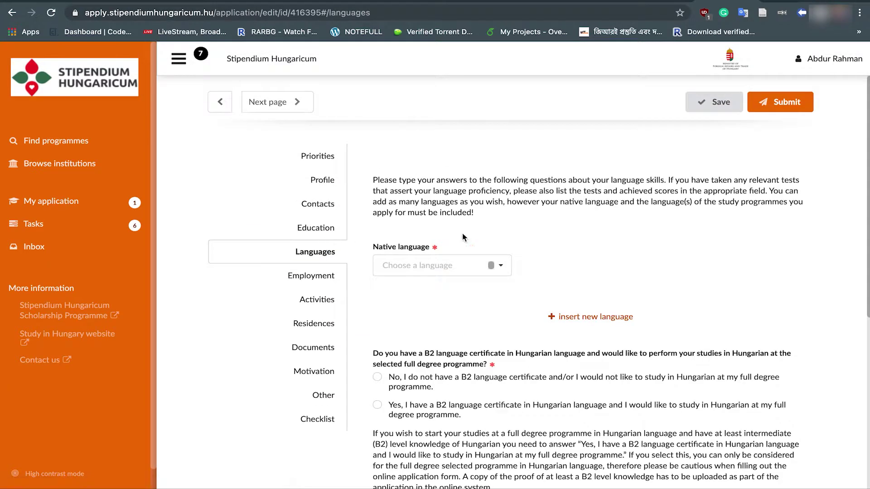
{"action": "left_click", "coordinate": [501, 269]}
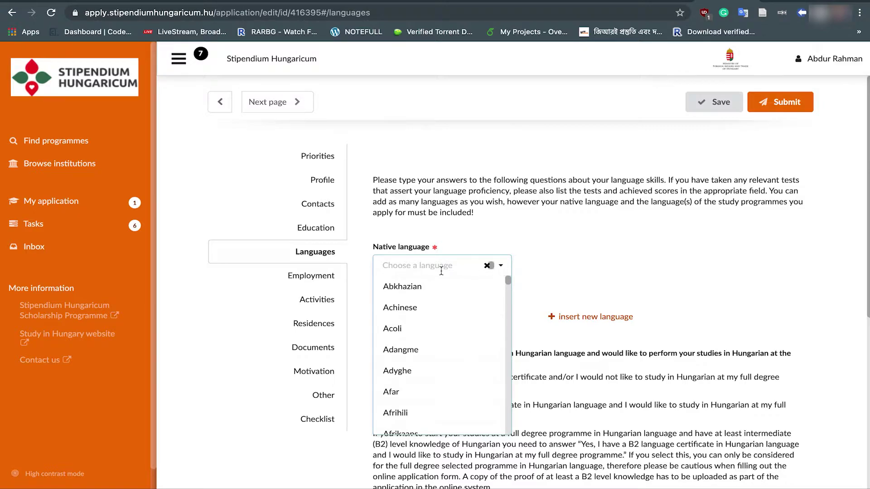
{"action": "type", "text": "ben"}
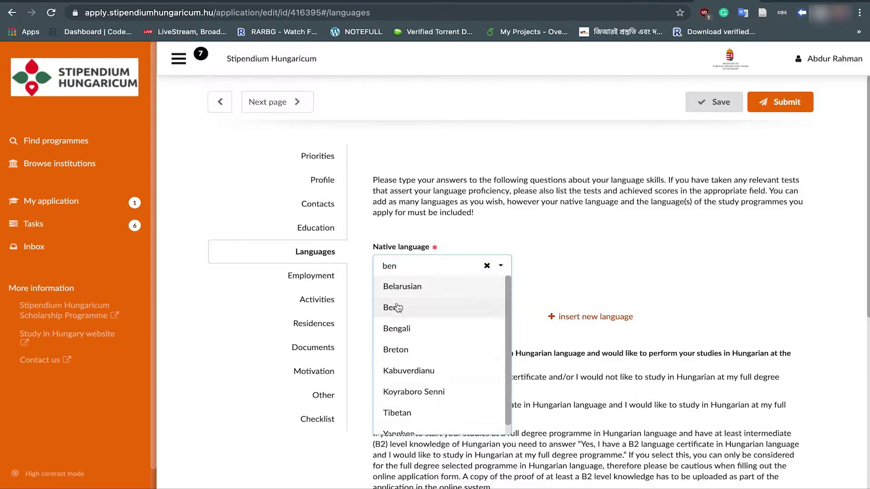
{"action": "left_click", "coordinate": [402, 329]}
{"action": "scroll", "coordinate": [501, 212], "scroll_direction": "down", "scroll_amount": 2}
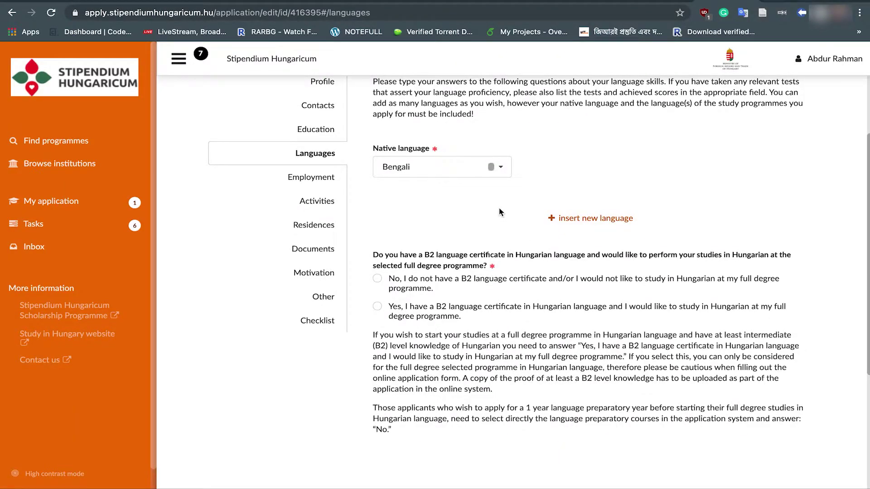
Step: Add English as a foreign language at B2 (independent user) with 12 years of study
{"action": "left_click", "coordinate": [576, 220]}
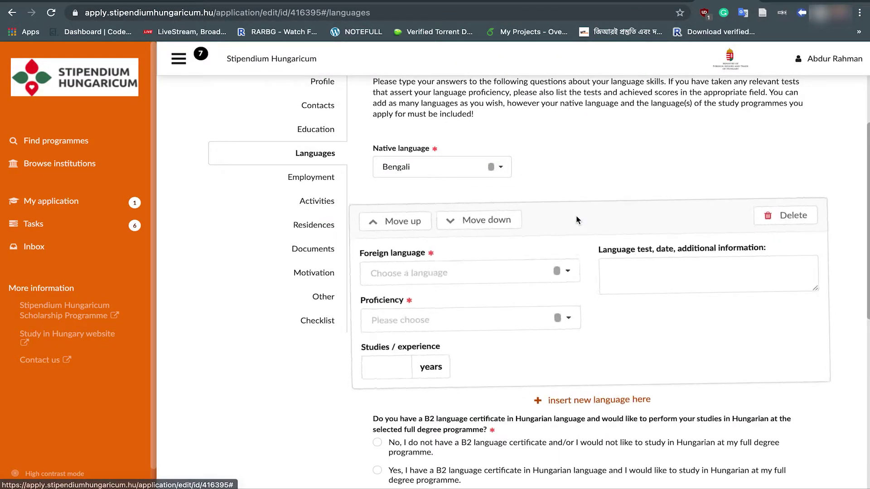
{"action": "left_click", "coordinate": [508, 271]}
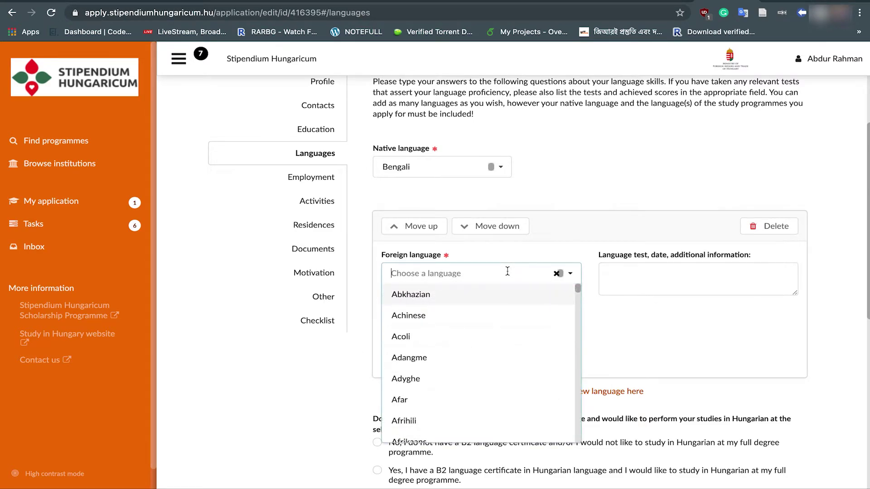
{"action": "type", "text": "Eng"}
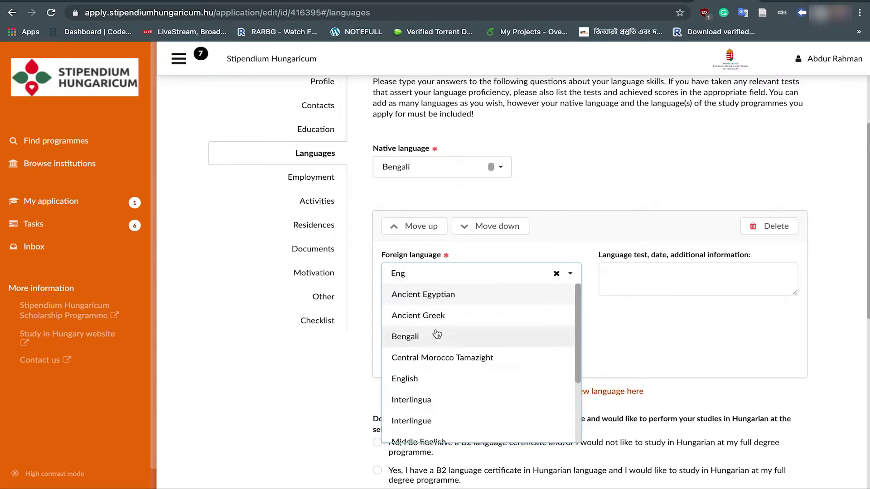
{"action": "left_click", "coordinate": [426, 379]}
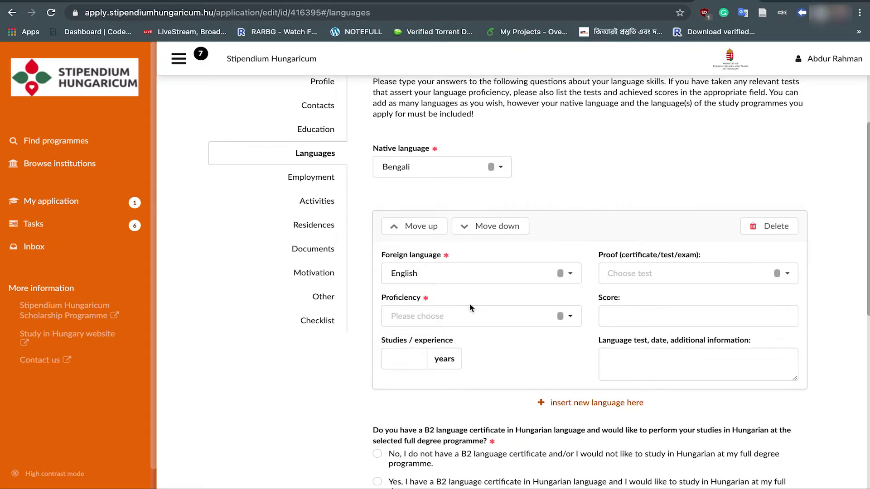
{"action": "scroll", "coordinate": [469, 304], "scroll_direction": "down", "scroll_amount": 1}
{"action": "scroll", "coordinate": [469, 303], "scroll_direction": "down", "scroll_amount": 1}
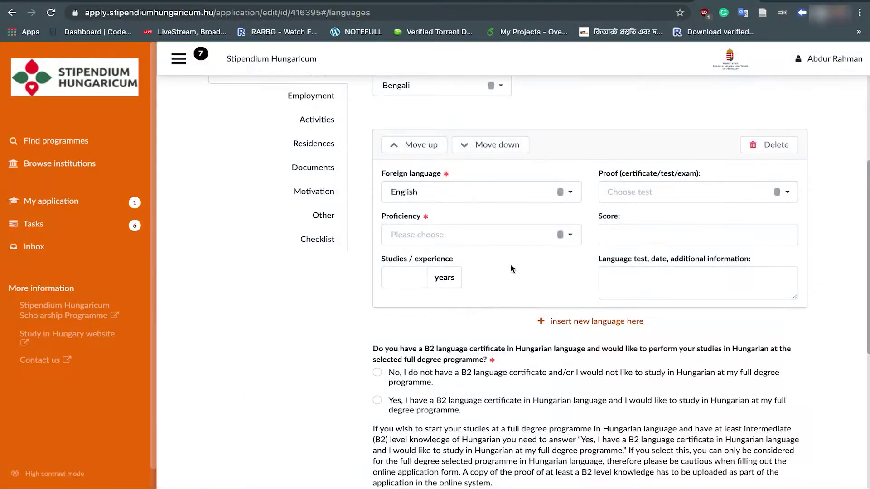
{"action": "left_click", "coordinate": [572, 238]}
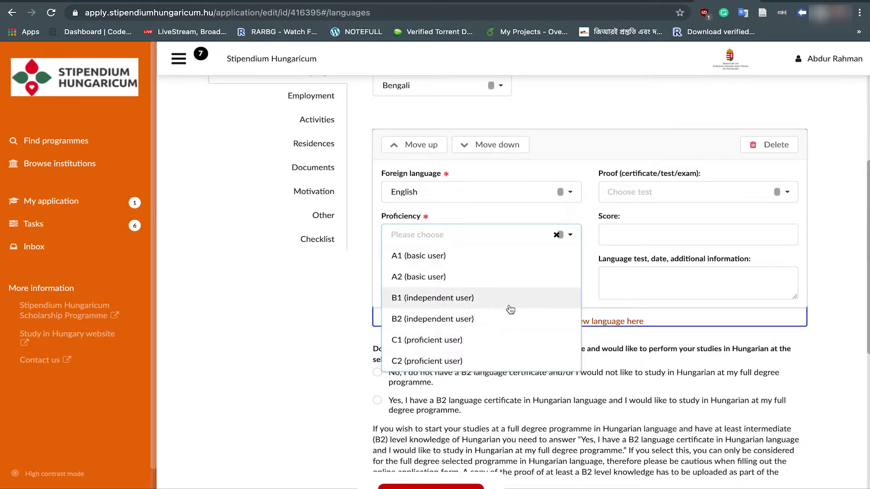
{"action": "left_click", "coordinate": [474, 319]}
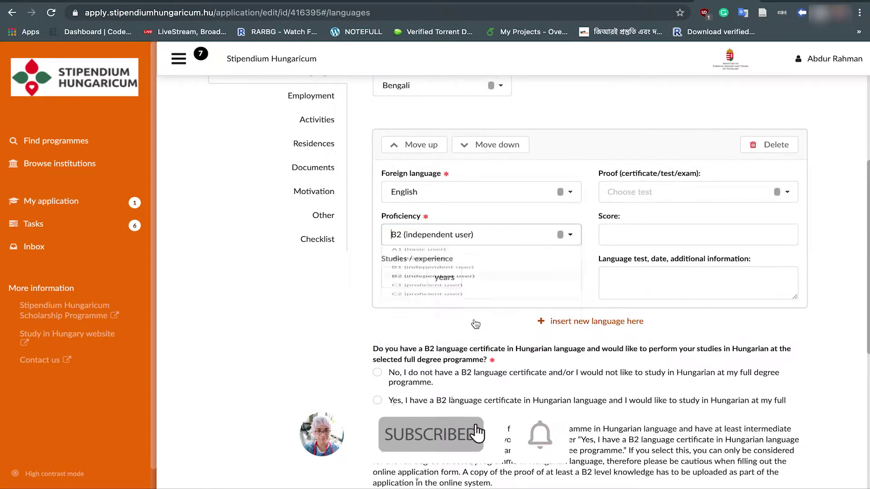
{"action": "left_click", "coordinate": [403, 277]}
{"action": "type", "text": "12"}
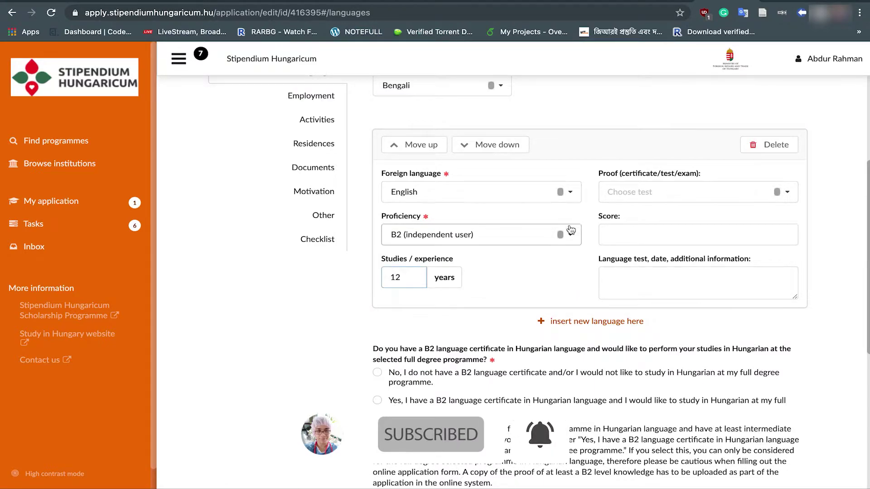
Step: Choose IELTS as the proof of English proficiency
{"action": "left_click", "coordinate": [789, 194]}
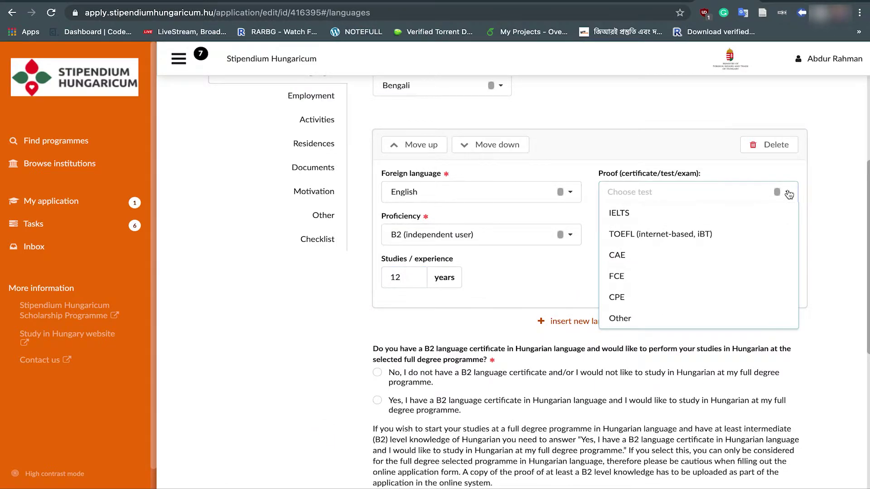
{"action": "left_click", "coordinate": [788, 194]}
{"action": "left_click", "coordinate": [789, 194]}
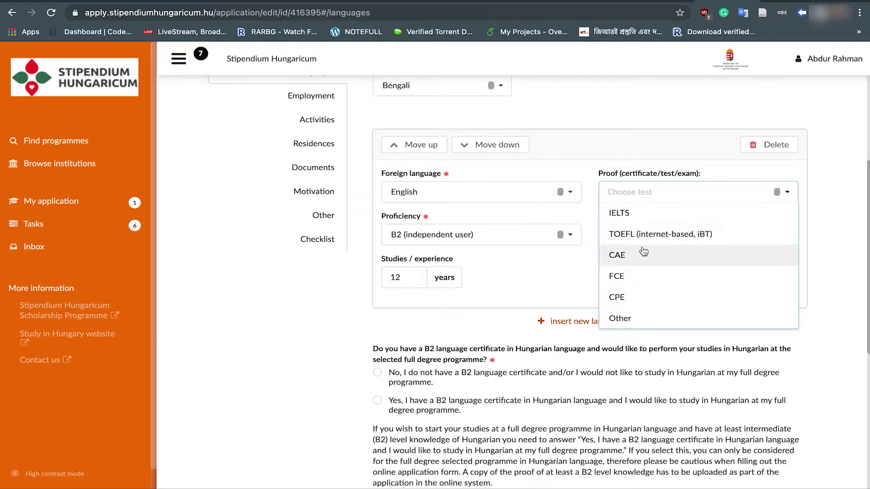
{"action": "scroll", "coordinate": [635, 254], "scroll_direction": "down", "scroll_amount": 1}
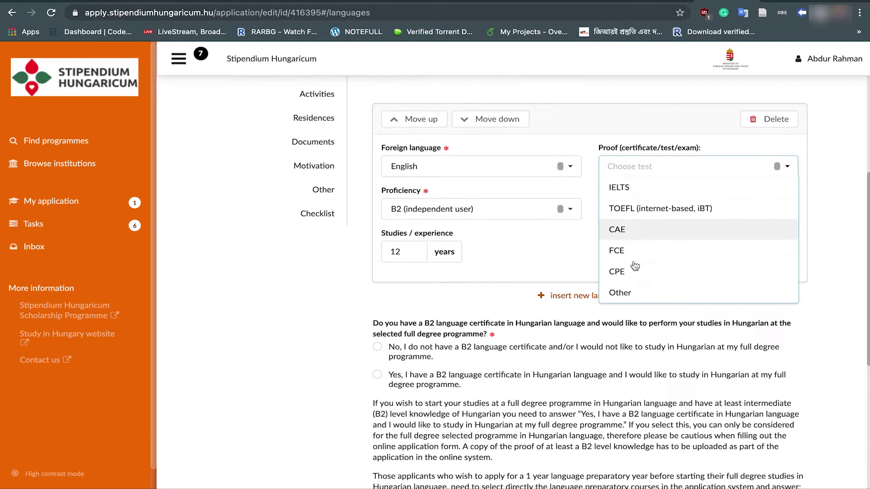
{"action": "left_click", "coordinate": [634, 183]}
Step: Enter an IELTS score of 7
{"action": "left_click", "coordinate": [623, 200]}
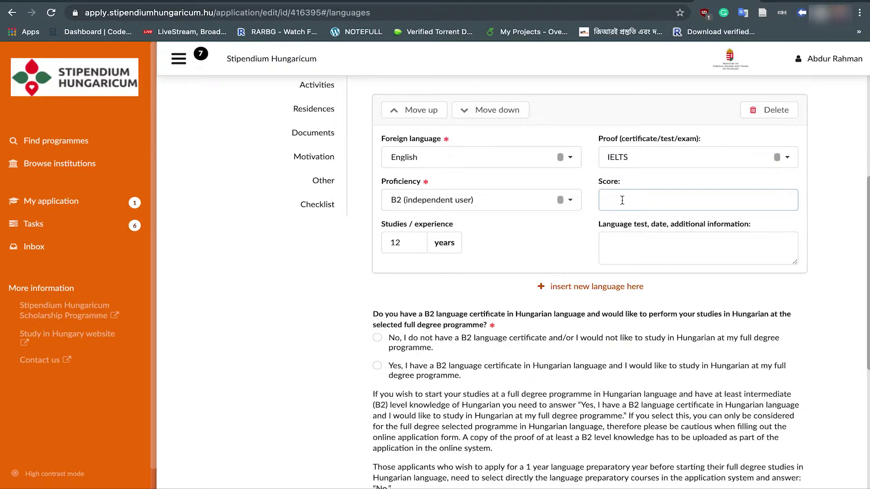
{"action": "type", "text": "7"}
{"action": "left_click", "coordinate": [644, 253]}
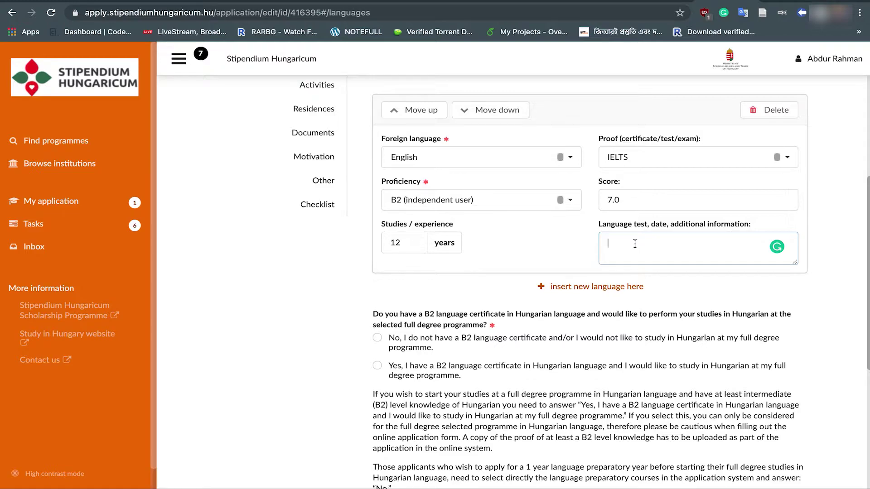
{"action": "scroll", "coordinate": [716, 242], "scroll_direction": "up", "scroll_amount": 1}
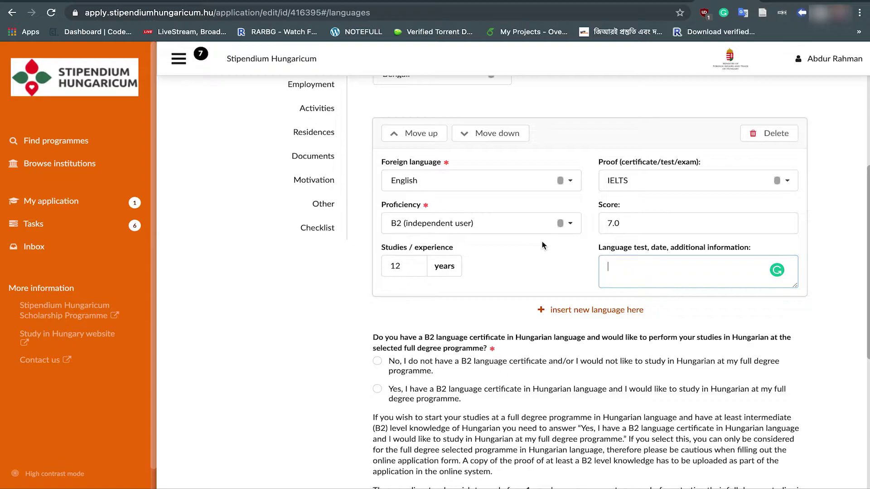
{"action": "scroll", "coordinate": [544, 245], "scroll_direction": "down", "scroll_amount": 3}
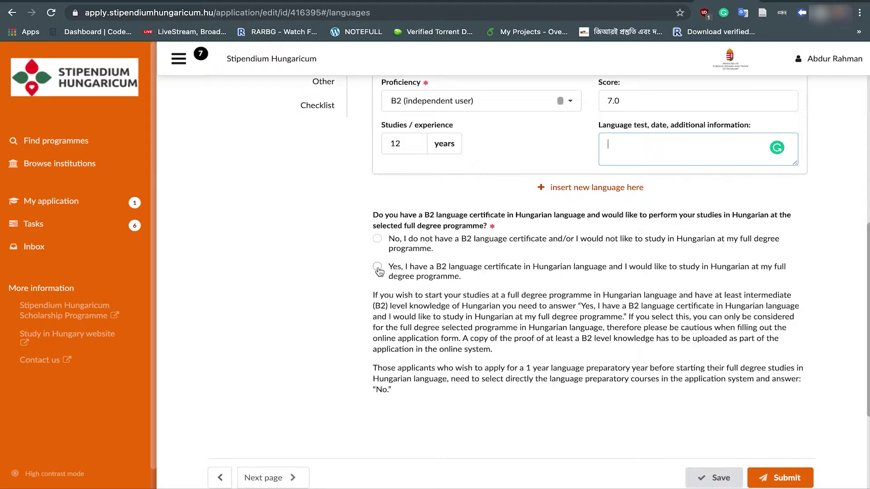
Step: Answer No to the Hungarian B2 question, save, and go to Employment
{"action": "left_click", "coordinate": [378, 240]}
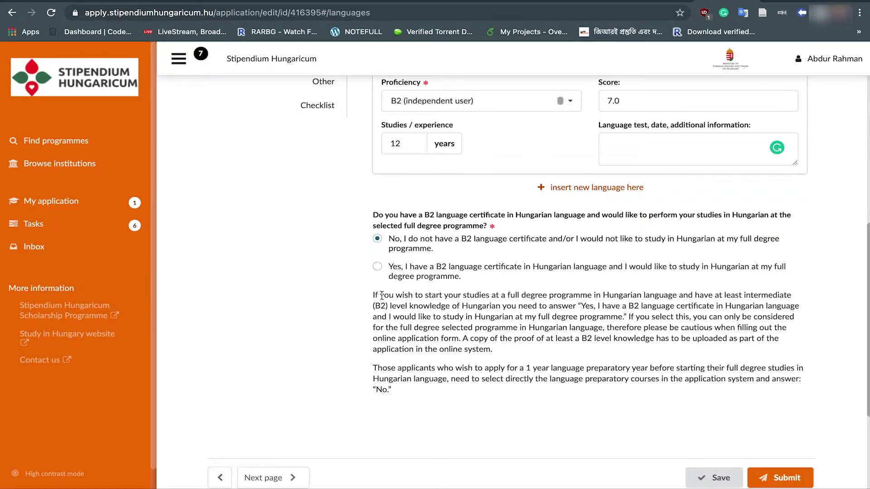
{"action": "scroll", "coordinate": [566, 317], "scroll_direction": "down", "scroll_amount": 2}
{"action": "left_click", "coordinate": [693, 387]}
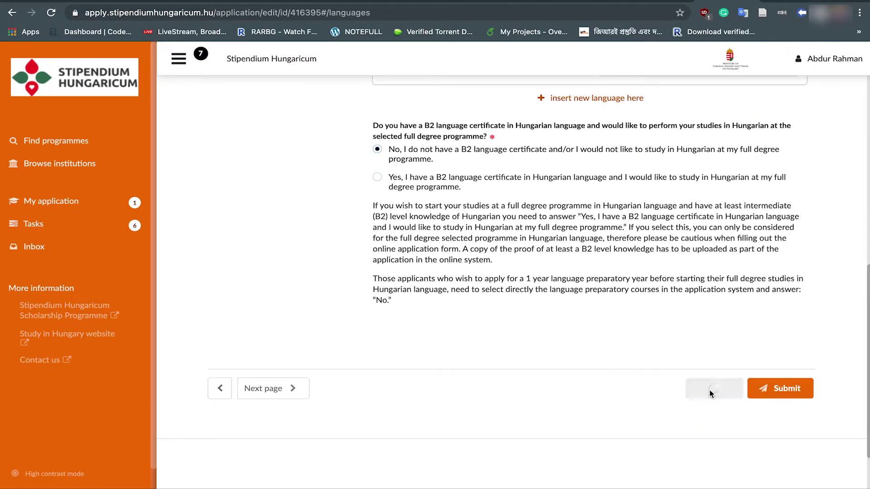
{"action": "left_click", "coordinate": [312, 180]}
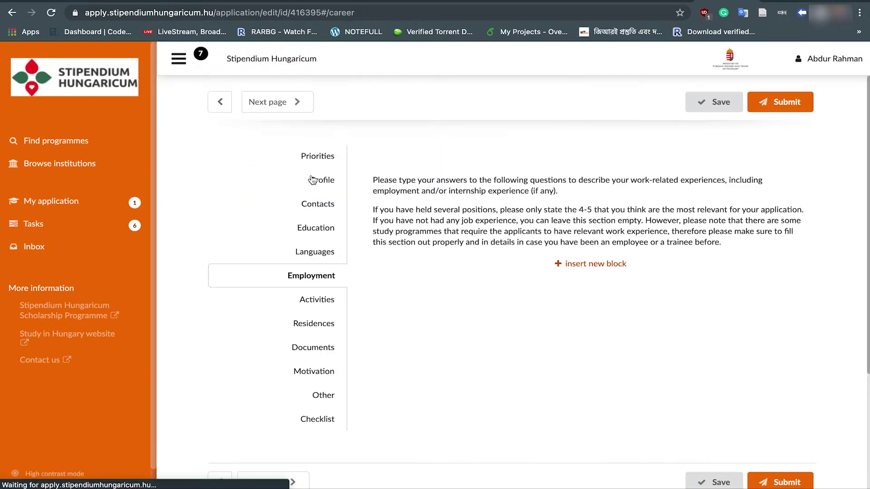
{"action": "scroll", "coordinate": [585, 268], "scroll_direction": "down", "scroll_amount": 4}
Step: Insert a blank employment block, look through Activities, then go to Residences
{"action": "scroll", "coordinate": [585, 268], "scroll_direction": "up", "scroll_amount": 2}
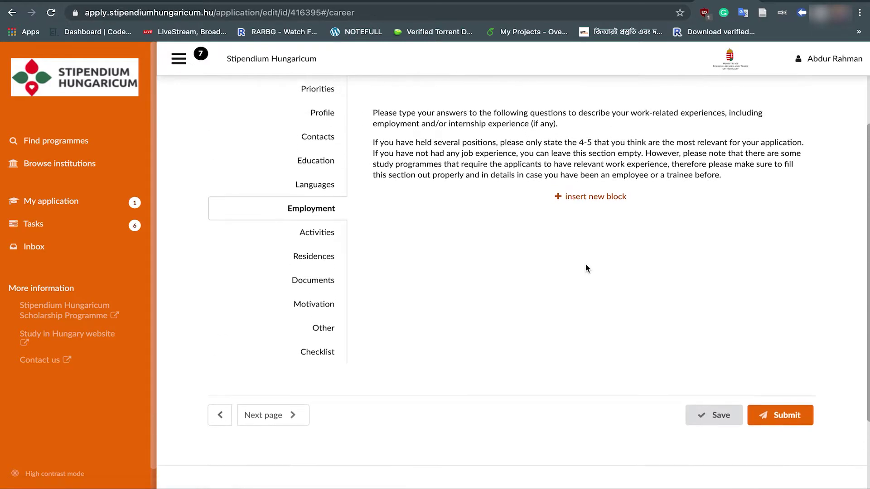
{"action": "left_click", "coordinate": [584, 210]}
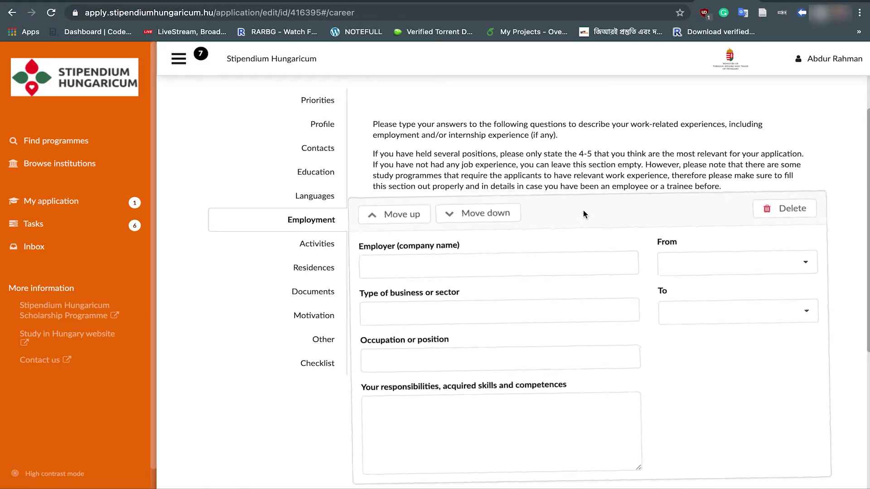
{"action": "scroll", "coordinate": [583, 210], "scroll_direction": "down", "scroll_amount": 2}
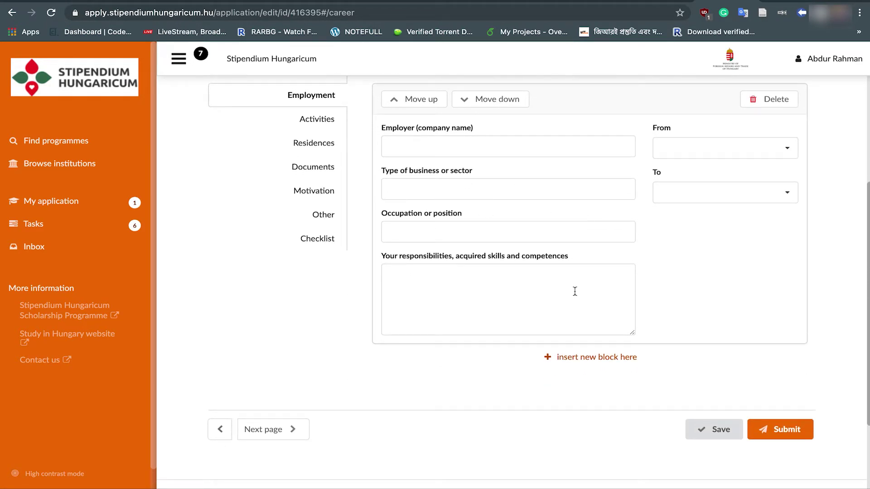
{"action": "scroll", "coordinate": [581, 274], "scroll_direction": "up", "scroll_amount": 3}
{"action": "scroll", "coordinate": [581, 274], "scroll_direction": "up", "scroll_amount": 2}
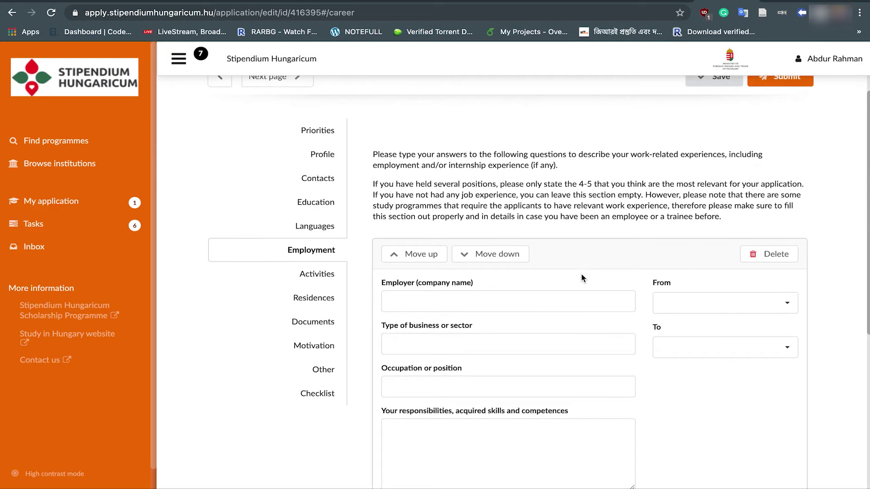
{"action": "left_click", "coordinate": [323, 279]}
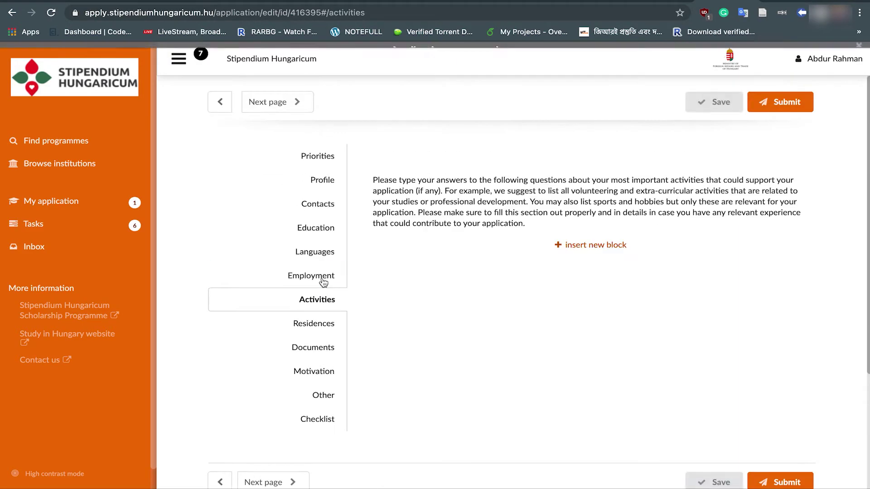
{"action": "scroll", "coordinate": [589, 355], "scroll_direction": "down", "scroll_amount": 1}
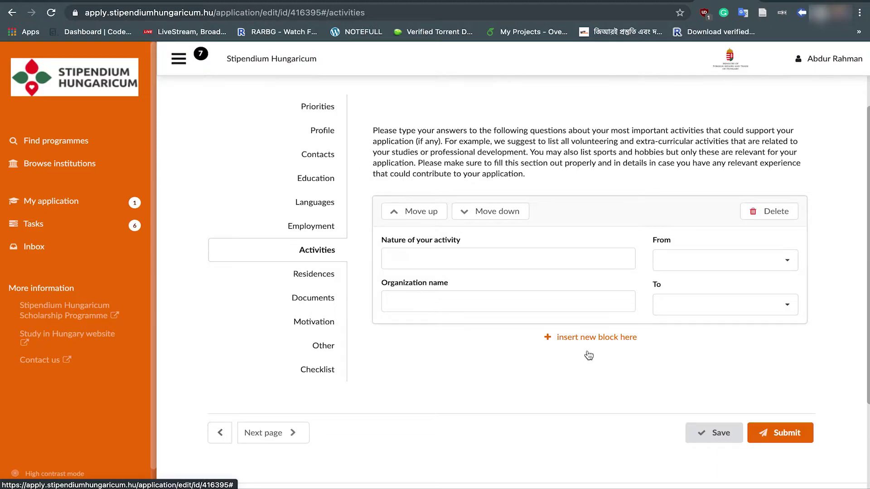
{"action": "scroll", "coordinate": [588, 356], "scroll_direction": "down", "scroll_amount": 2}
{"action": "left_click", "coordinate": [293, 179]}
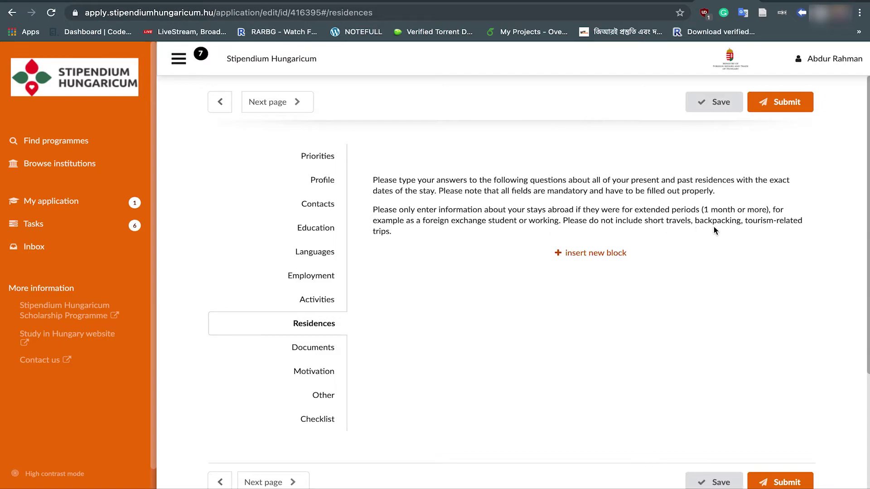
Step: Insert a blank residence block and review the Documents section
{"action": "left_click", "coordinate": [560, 252]}
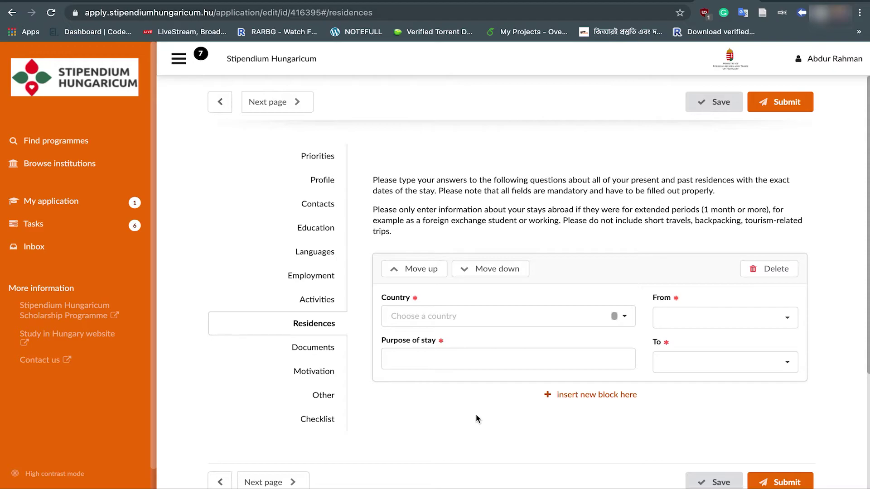
{"action": "scroll", "coordinate": [476, 414], "scroll_direction": "down", "scroll_amount": 3}
{"action": "left_click", "coordinate": [328, 280]}
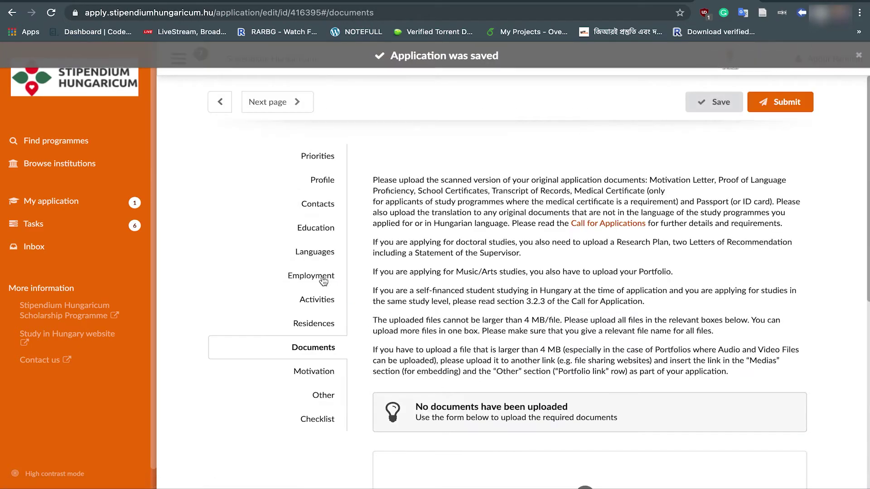
{"action": "scroll", "coordinate": [570, 236], "scroll_direction": "down", "scroll_amount": 3}
{"action": "scroll", "coordinate": [570, 237], "scroll_direction": "down", "scroll_amount": 3}
{"action": "scroll", "coordinate": [570, 236], "scroll_direction": "up", "scroll_amount": 5}
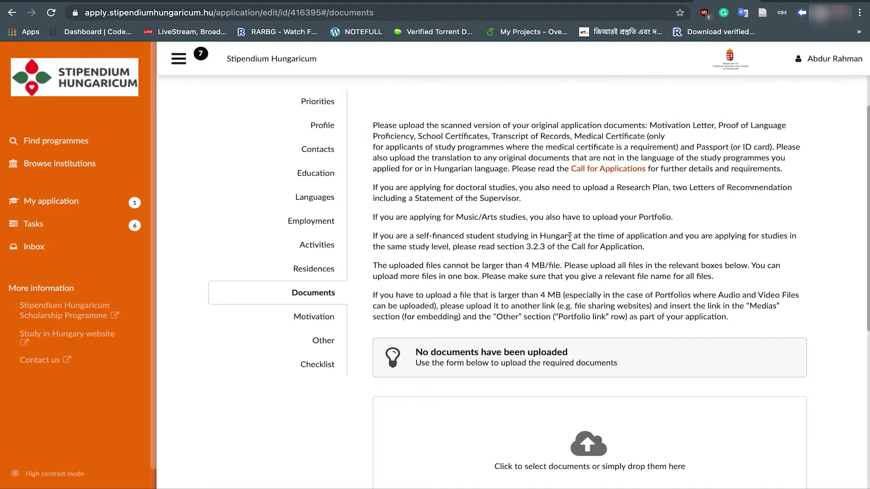
{"action": "scroll", "coordinate": [580, 399], "scroll_direction": "down", "scroll_amount": 5}
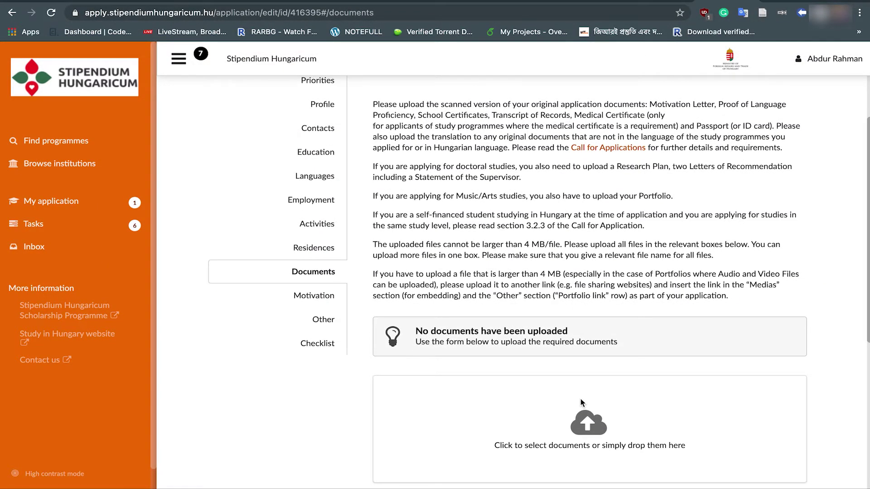
{"action": "scroll", "coordinate": [580, 399], "scroll_direction": "down", "scroll_amount": 1}
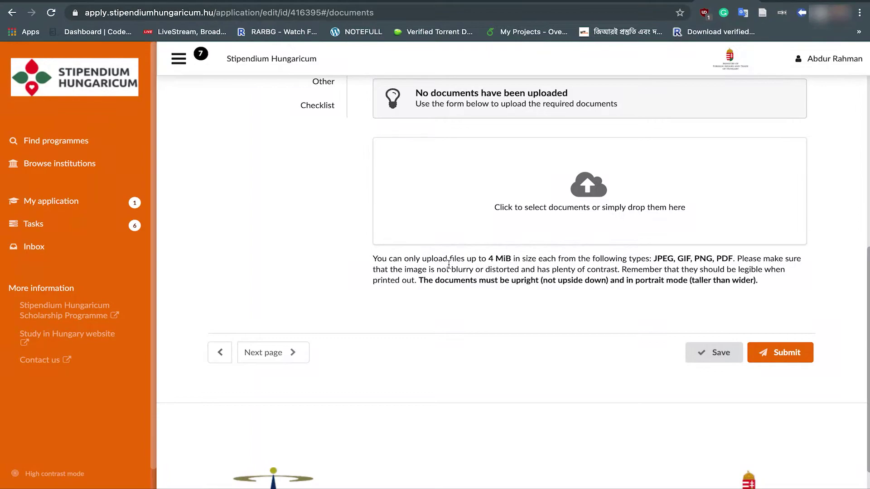
{"action": "scroll", "coordinate": [321, 217], "scroll_direction": "up", "scroll_amount": 3}
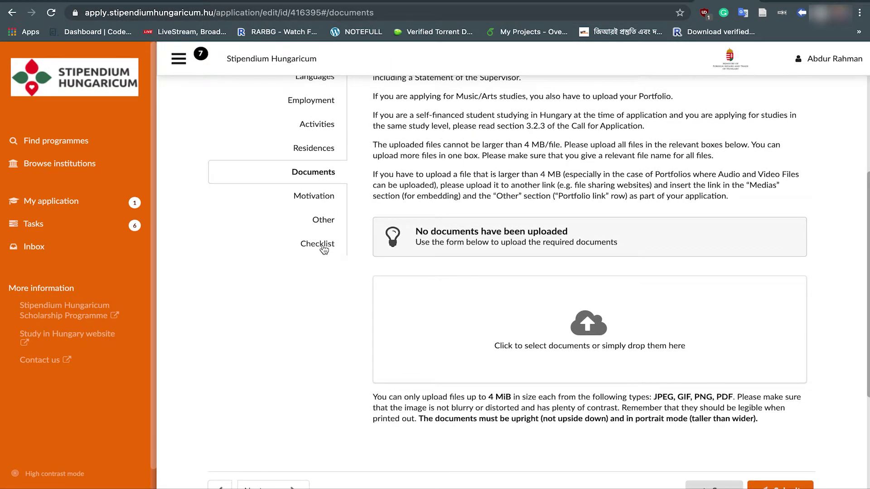
Step: Check the checklist's missing uploads, then return to Documents
{"action": "left_click", "coordinate": [323, 245]}
{"action": "scroll", "coordinate": [435, 226], "scroll_direction": "down", "scroll_amount": 3}
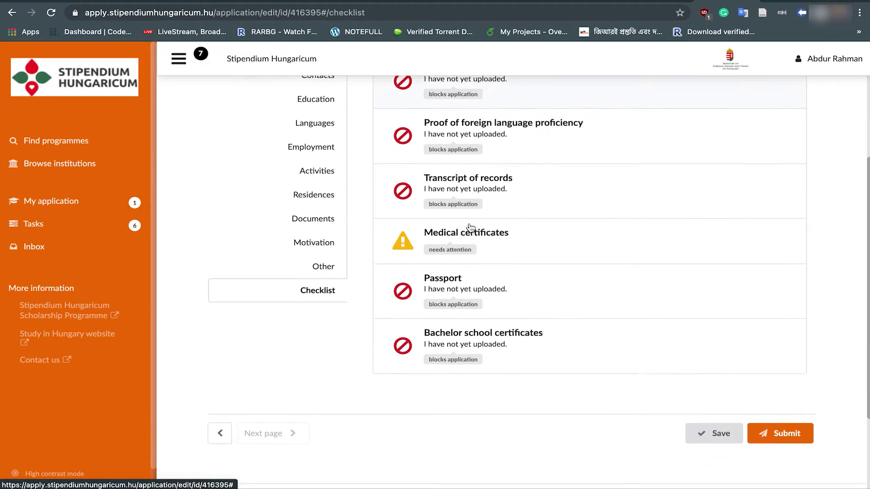
{"action": "scroll", "coordinate": [472, 355], "scroll_direction": "down", "scroll_amount": 3}
{"action": "scroll", "coordinate": [472, 356], "scroll_direction": "up", "scroll_amount": 4}
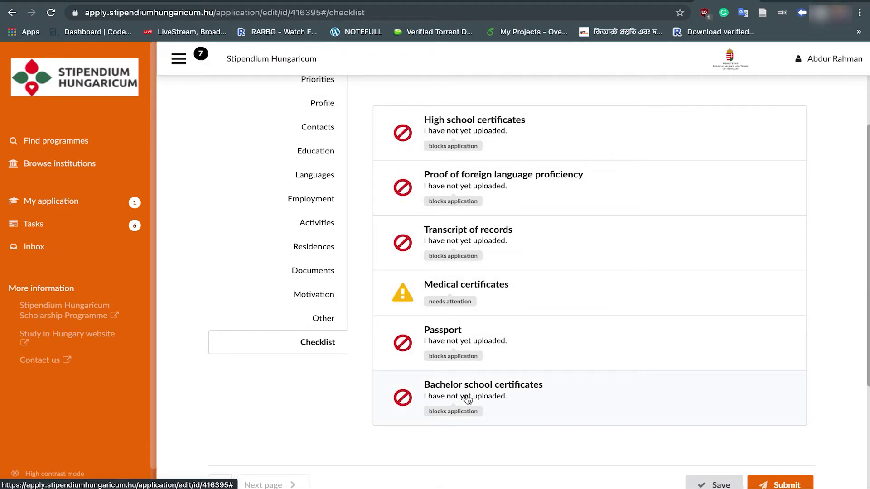
{"action": "left_click", "coordinate": [330, 277]}
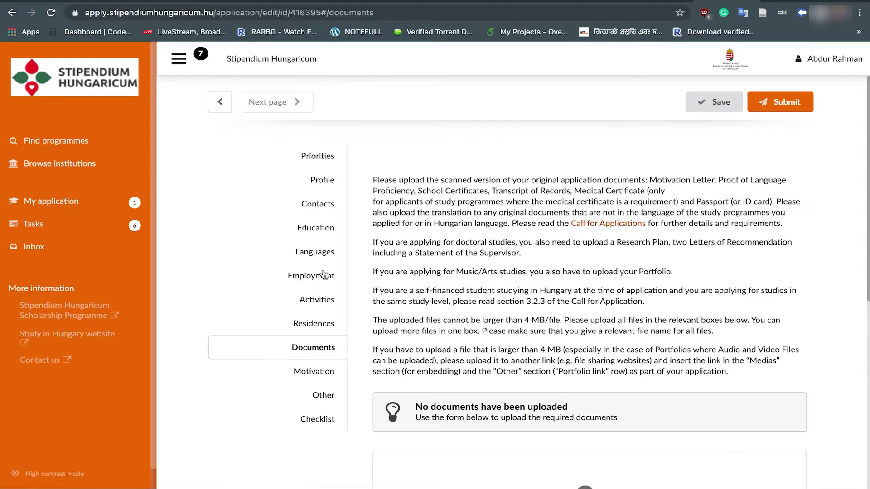
Step: Upload Screenshot 2020-10-04 at 21.58.06.png (1,017 KiB) to Documents, then go to Motivation
{"action": "scroll", "coordinate": [522, 318], "scroll_direction": "down", "scroll_amount": 4}
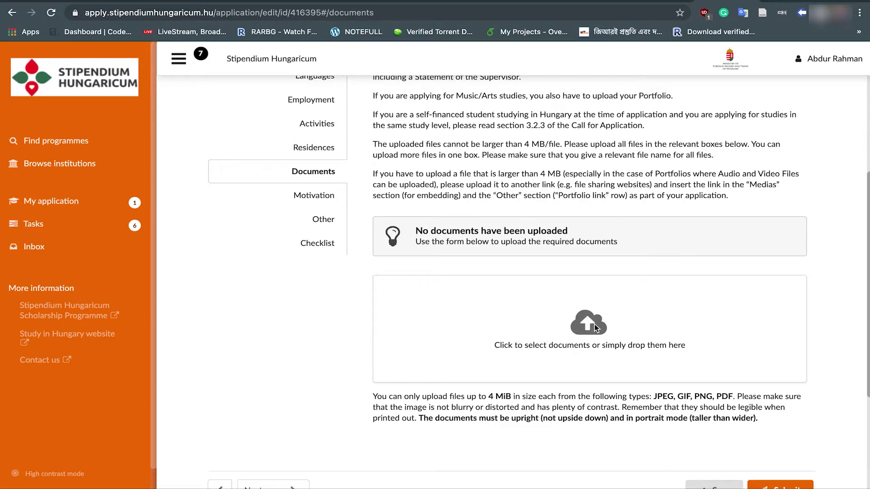
{"action": "scroll", "coordinate": [594, 323], "scroll_direction": "down", "scroll_amount": 1}
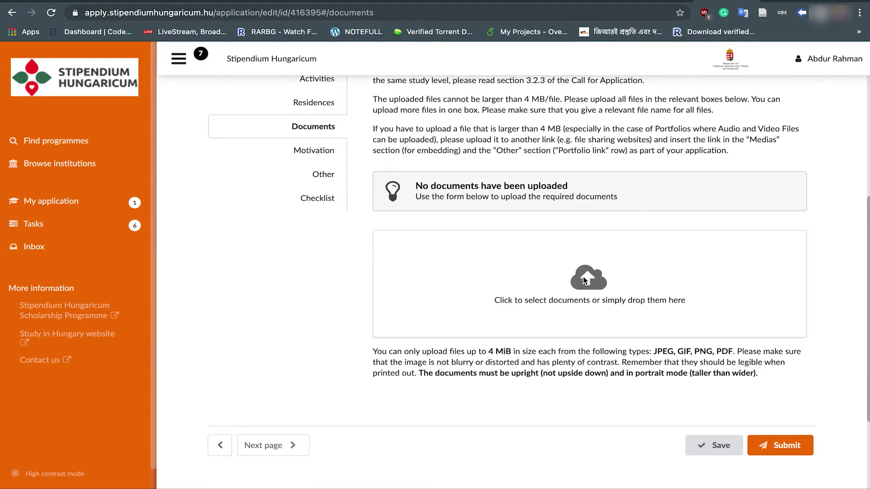
{"action": "scroll", "coordinate": [584, 290], "scroll_direction": "up", "scroll_amount": 1}
{"action": "left_click", "coordinate": [591, 311]}
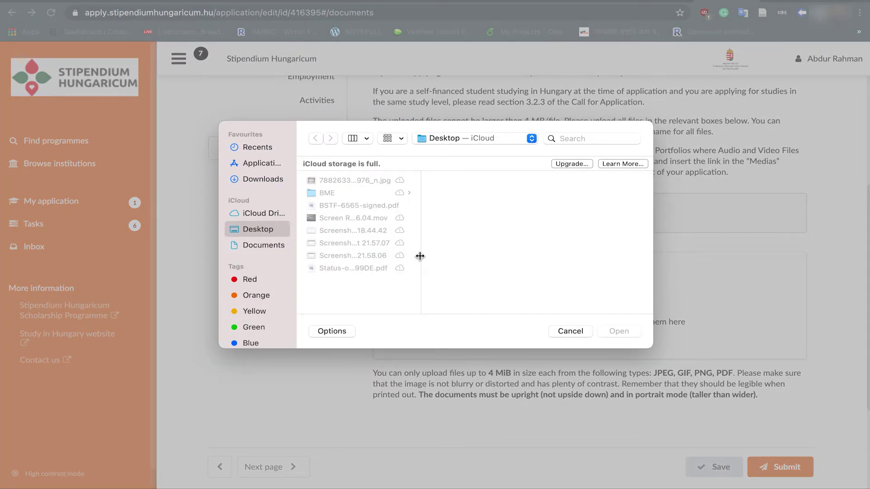
{"action": "left_click", "coordinate": [343, 257]}
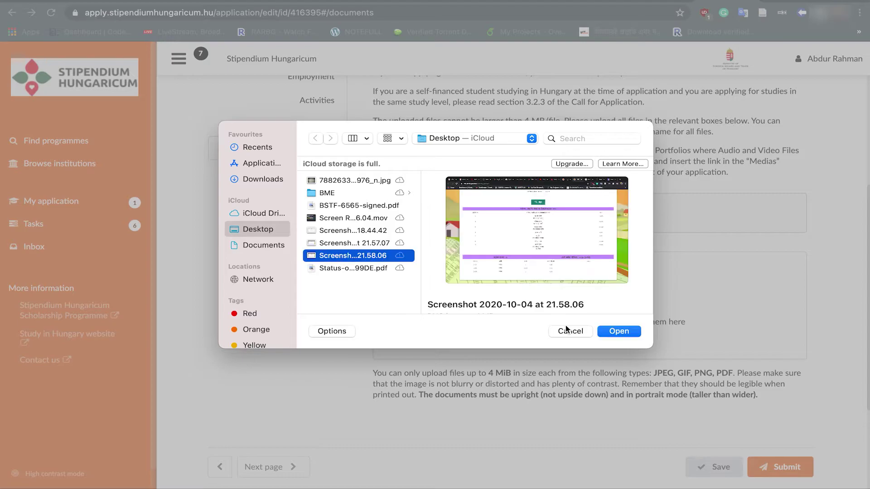
{"action": "left_click", "coordinate": [619, 331]}
{"action": "scroll", "coordinate": [540, 330], "scroll_direction": "up", "scroll_amount": 1}
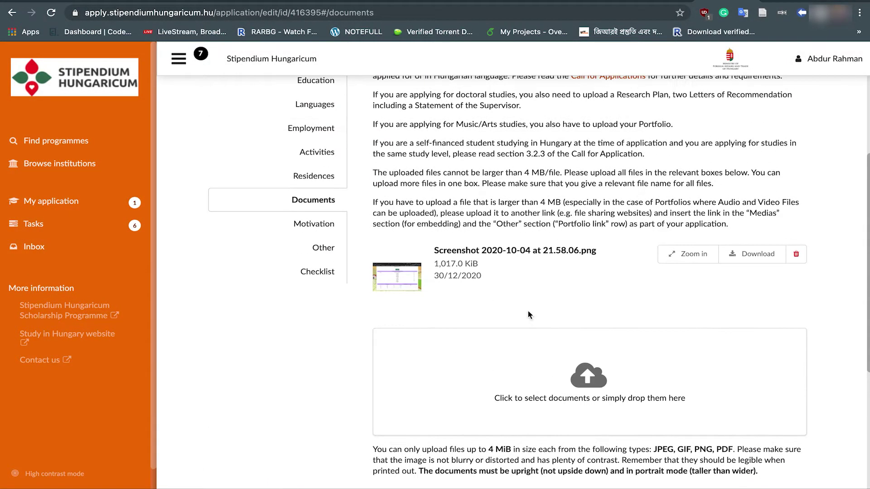
{"action": "left_click", "coordinate": [321, 230]}
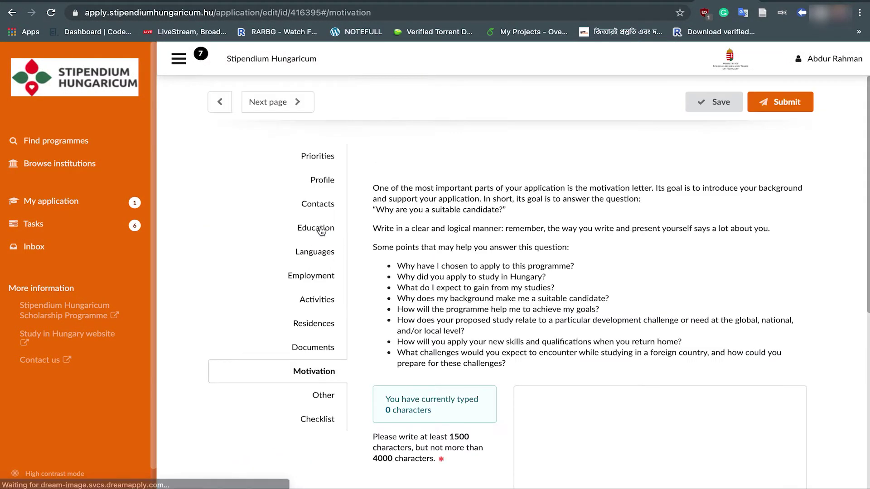
Step: Paste the tourism-management paragraph four times into the Motivation letter, reaching 1531 characters
{"action": "scroll", "coordinate": [321, 230], "scroll_direction": "down", "scroll_amount": 4}
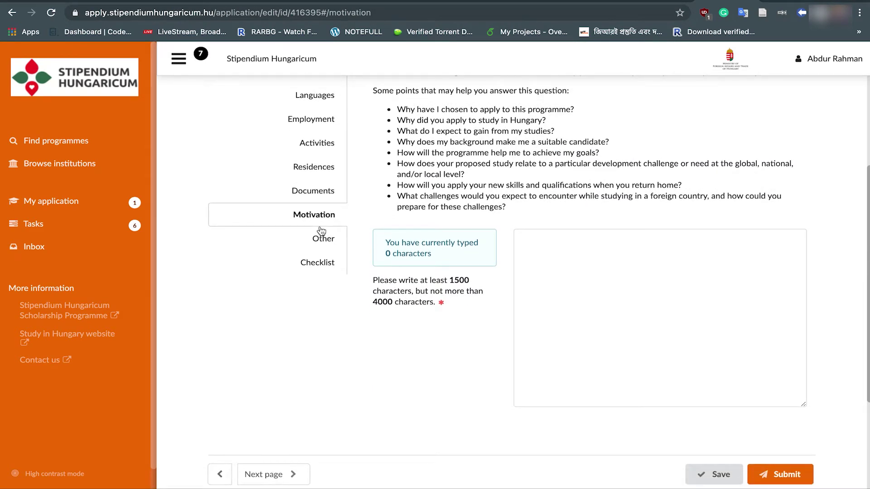
{"action": "scroll", "coordinate": [321, 230], "scroll_direction": "down", "scroll_amount": 1}
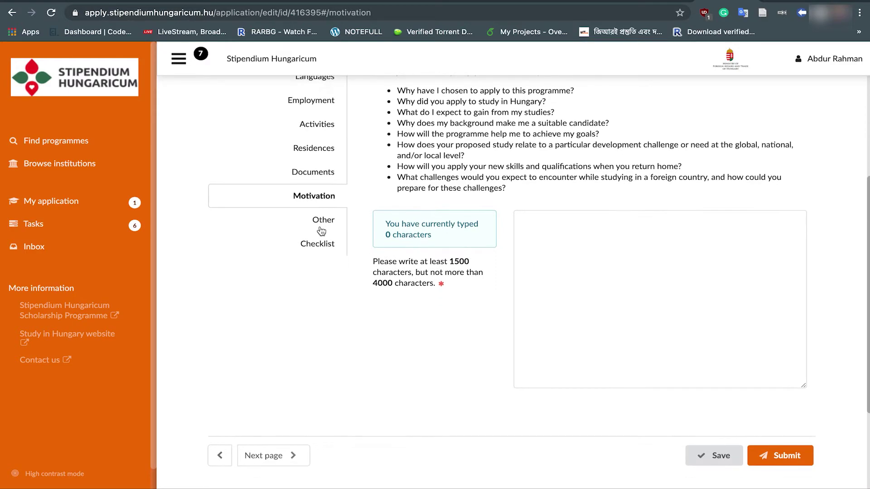
{"action": "scroll", "coordinate": [566, 292], "scroll_direction": "up", "scroll_amount": 1}
{"action": "scroll", "coordinate": [566, 292], "scroll_direction": "up", "scroll_amount": 2}
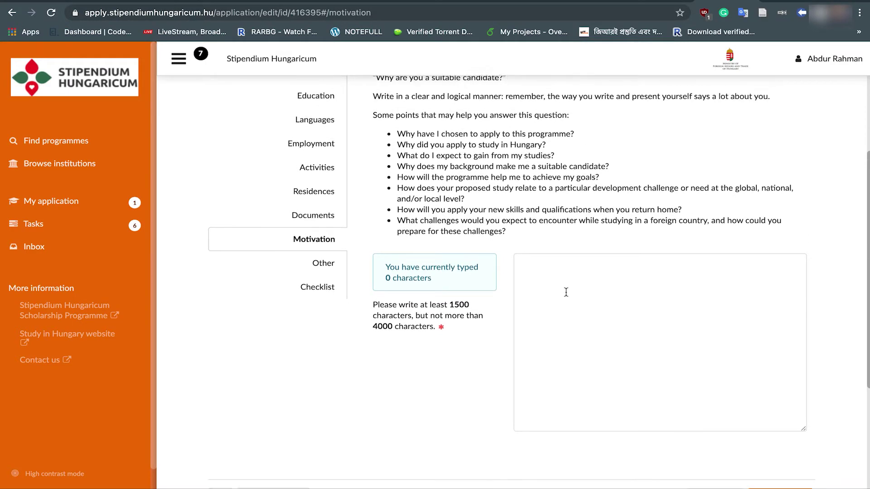
{"action": "scroll", "coordinate": [595, 288], "scroll_direction": "down", "scroll_amount": 3}
{"action": "left_click", "coordinate": [586, 251]}
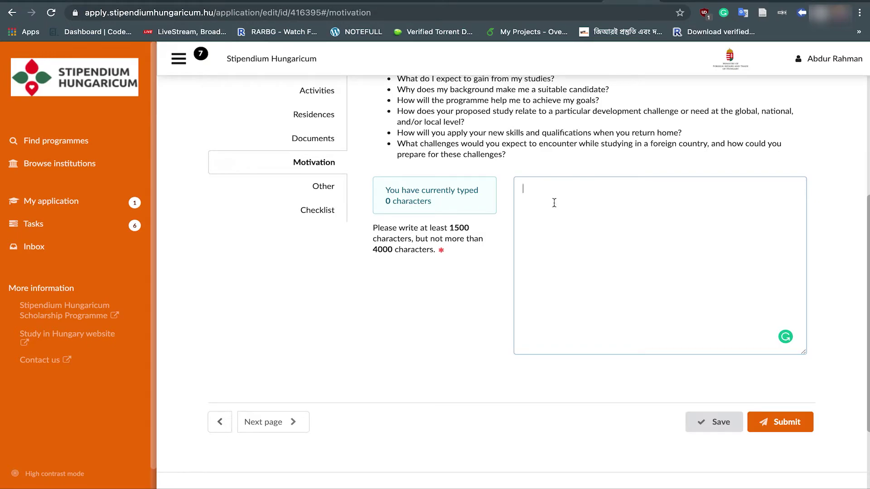
{"action": "type", "text": "Motivation letter for tourism management. The motivational letter for tourism management. Motivationa letter for tourism management. Motivational letter for tourism management. Motivational letter about tourism. Motivational letter for tourism. Motivationletterabout tourism. Tourism motivation letter. Tourism management motivetional latter. Tourism management motivational letter."}
{"action": "key", "text": "Return"}
{"action": "type", "text": "Motivation letter for tourism management. The motivational letter for tourism management. Motivationa letter for tourism management. Motivational letter for tourism management. Motivational letter about tourism. Motivational letter for tourism. Motivationletterabout tourism. Tourism motivation letter. Tourism management motivetional latter. Tourism management motivational letter."}
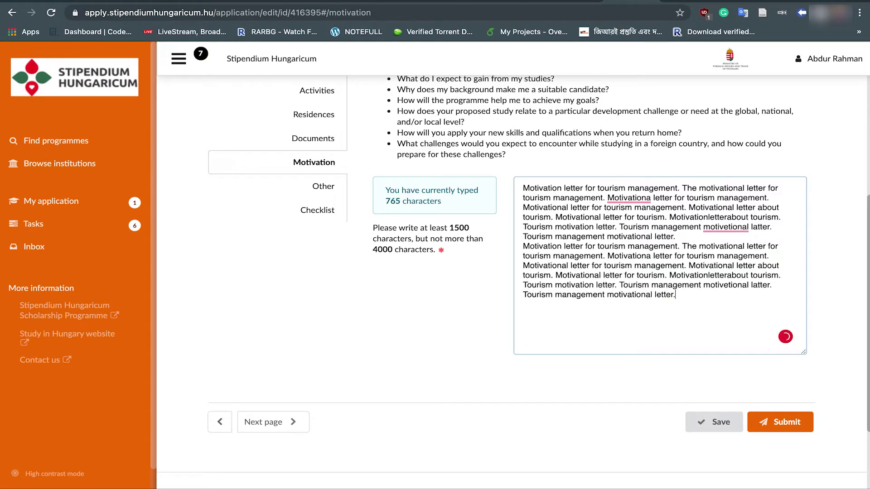
{"action": "key", "text": "Return"}
{"action": "type", "text": "Motivation letter for tourism management. The motivational letter for tourism management. Motivationa letter for tourism management. Motivational letter for tourism management. Motivational letter about tourism. Motivational letter for tourism. Motivationletterabout tourism. Tourism motivation letter. Tourism management motivetional latter. Tourism management motivational letter."}
{"action": "key", "text": "Return"}
{"action": "type", "text": "Motivation letter for tourism management. The motivational letter for tourism management. Motivationa letter for tourism management. Motivational letter for tourism management. Motivational letter about tourism. Motivational letter for tourism. Motivationletterabout tourism. Tourism motivation letter. Tourism management motivetional latter. Tourism management motivational letter."}
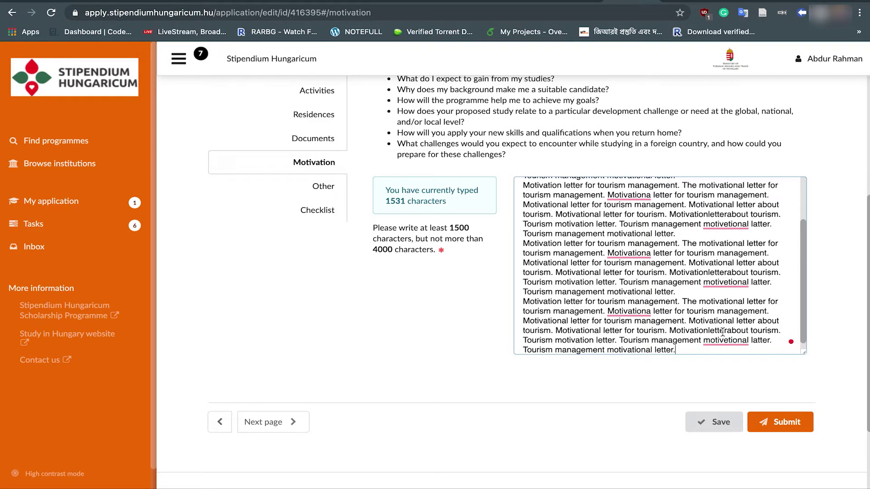
Step: Save the application with the motivation letter and move to the Other section
{"action": "left_click", "coordinate": [703, 433]}
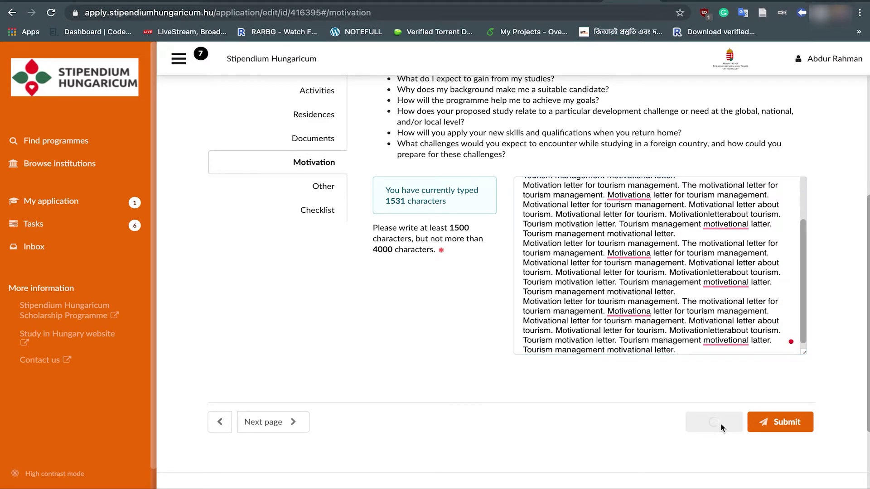
{"action": "scroll", "coordinate": [444, 401], "scroll_direction": "up", "scroll_amount": 3}
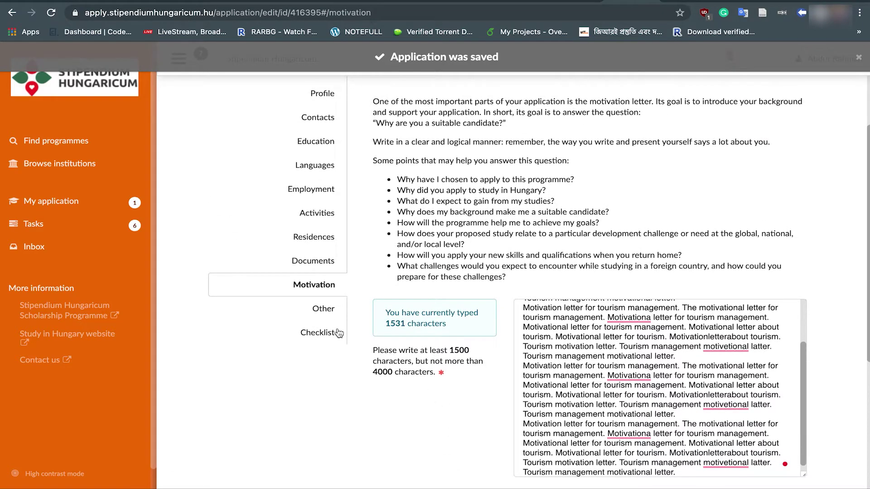
{"action": "left_click", "coordinate": [323, 299]}
Step: Choose 'Please do not consider my application as a fee paying applicant', save, and open the Checklist
{"action": "scroll", "coordinate": [474, 300], "scroll_direction": "down", "scroll_amount": 5}
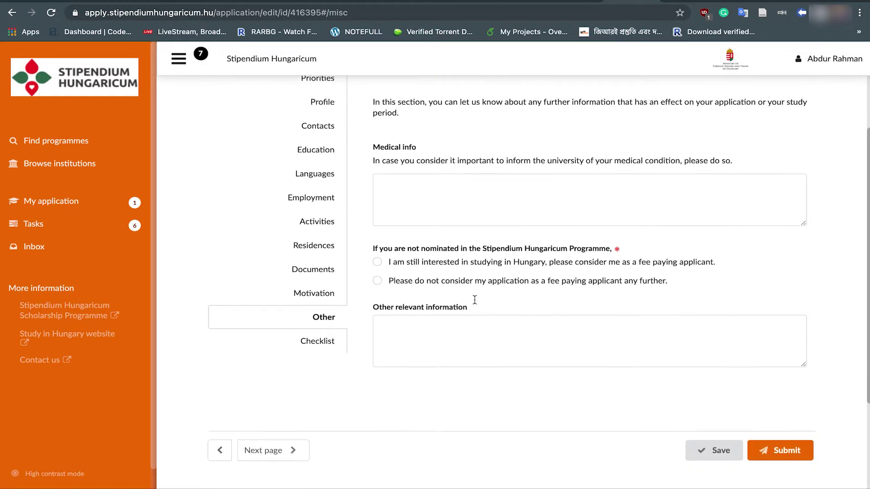
{"action": "scroll", "coordinate": [474, 300], "scroll_direction": "up", "scroll_amount": 4}
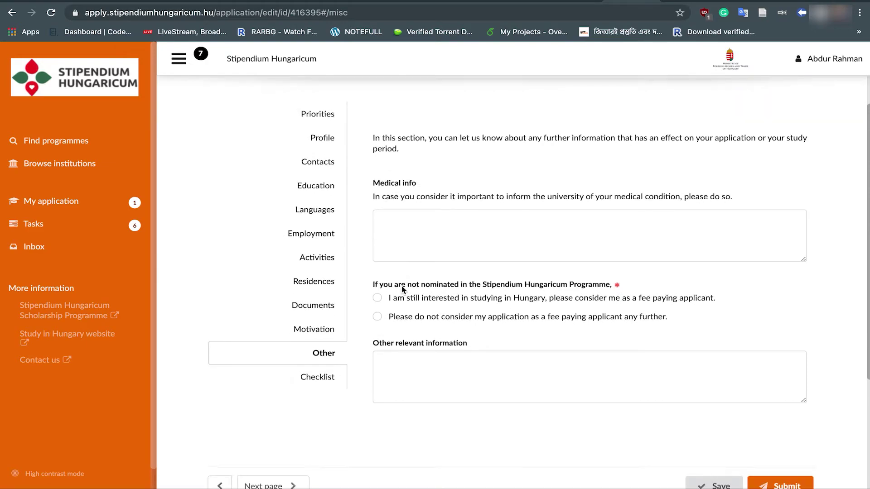
{"action": "left_click", "coordinate": [379, 319]}
{"action": "left_click", "coordinate": [377, 298]}
{"action": "left_click", "coordinate": [378, 317]}
{"action": "scroll", "coordinate": [691, 466], "scroll_direction": "down", "scroll_amount": 1}
{"action": "left_click", "coordinate": [711, 435]}
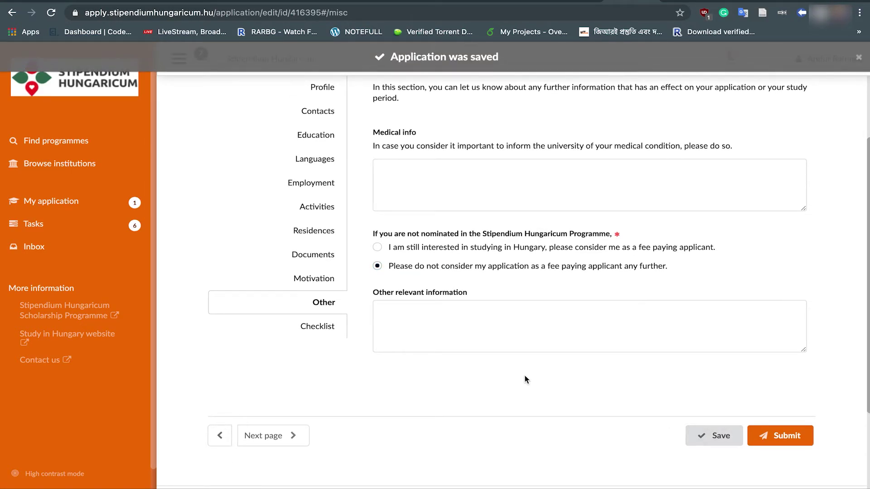
{"action": "left_click", "coordinate": [319, 329]}
{"action": "scroll", "coordinate": [319, 330], "scroll_direction": "down", "scroll_amount": 1}
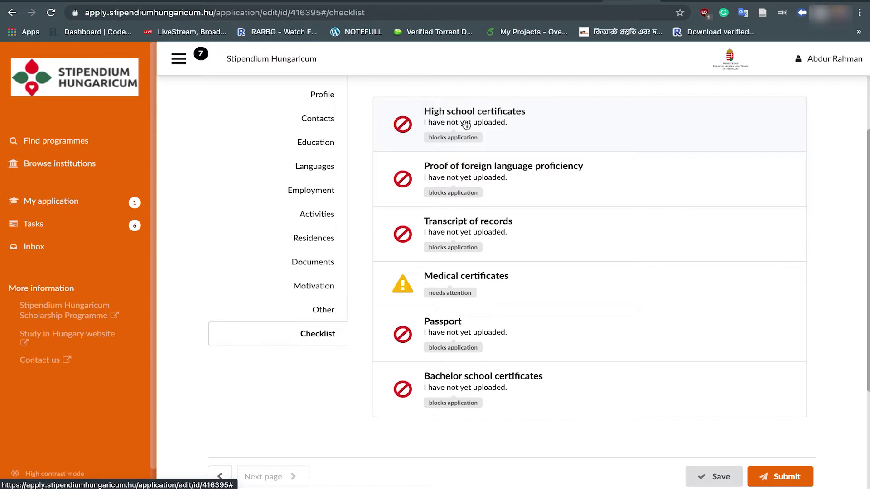
Step: Attach Application complete.pdf to High school certificates and mark original and translation uploaded
{"action": "left_click", "coordinate": [466, 125]}
{"action": "left_click", "coordinate": [527, 421]}
{"action": "left_click", "coordinate": [262, 179]}
{"action": "left_click", "coordinate": [335, 203]}
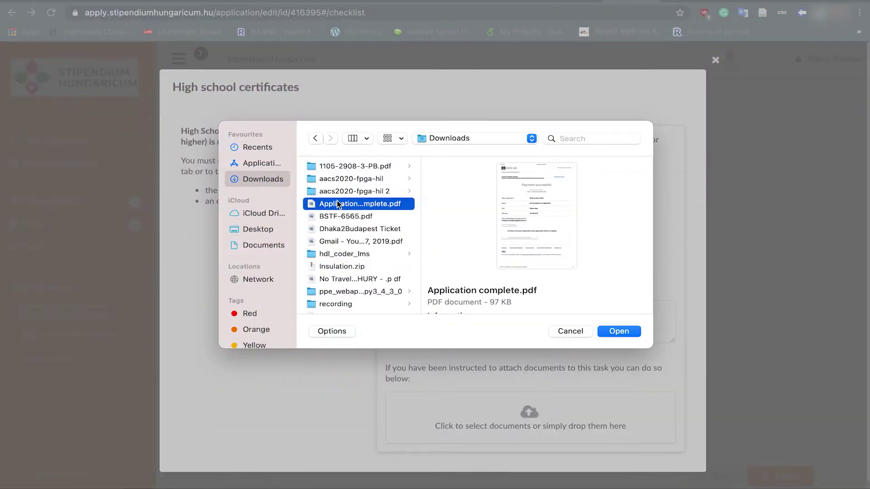
{"action": "left_click", "coordinate": [618, 331]}
{"action": "scroll", "coordinate": [496, 358], "scroll_direction": "down", "scroll_amount": 5}
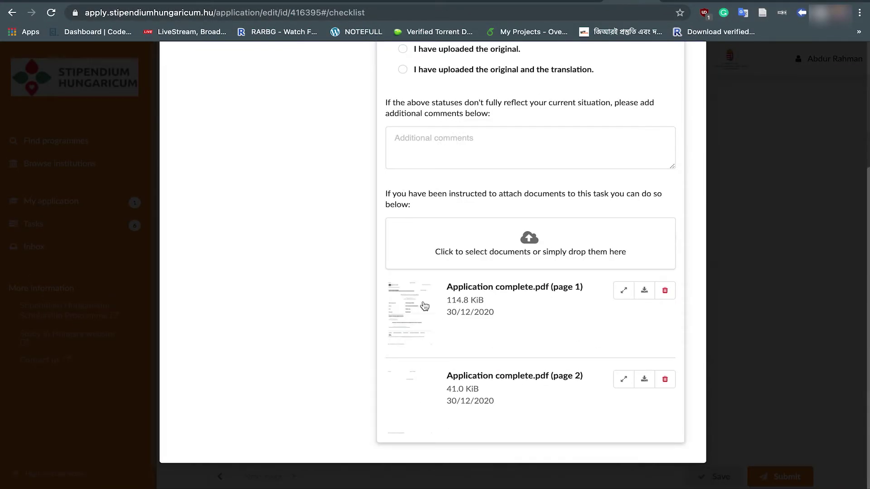
{"action": "scroll", "coordinate": [499, 308], "scroll_direction": "up", "scroll_amount": 5}
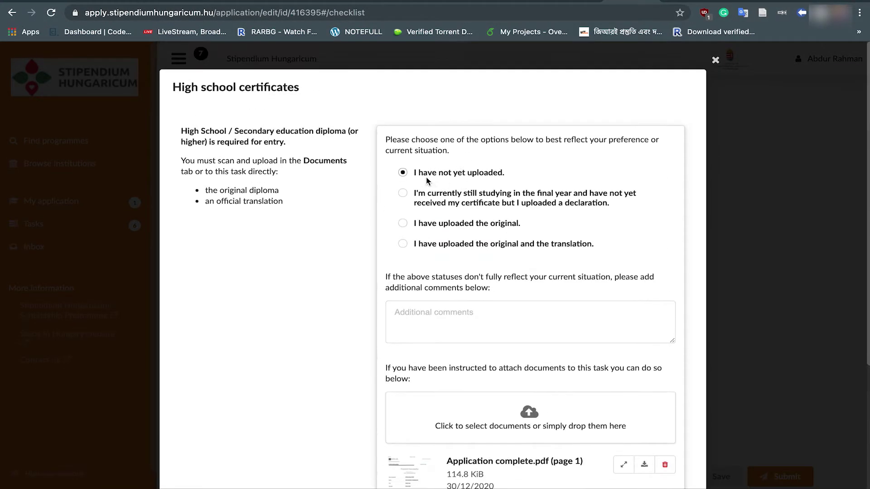
{"action": "left_click", "coordinate": [403, 223]}
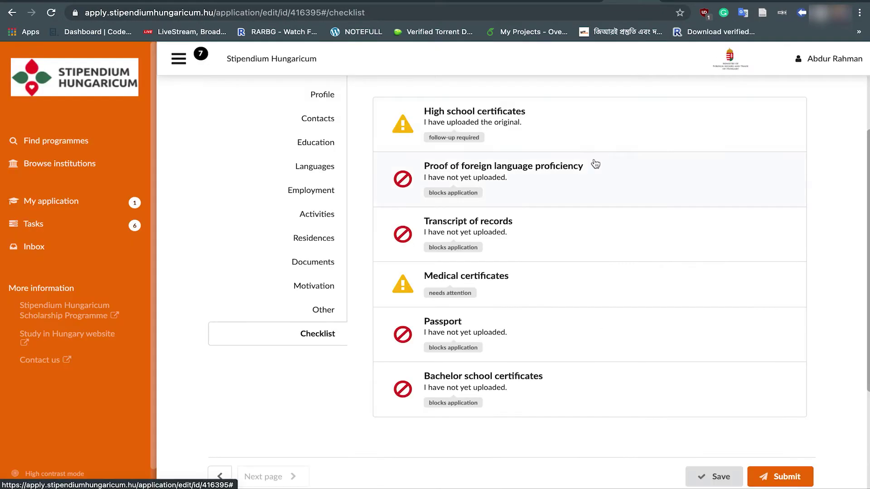
{"action": "left_click", "coordinate": [467, 131]}
{"action": "left_click", "coordinate": [403, 244]}
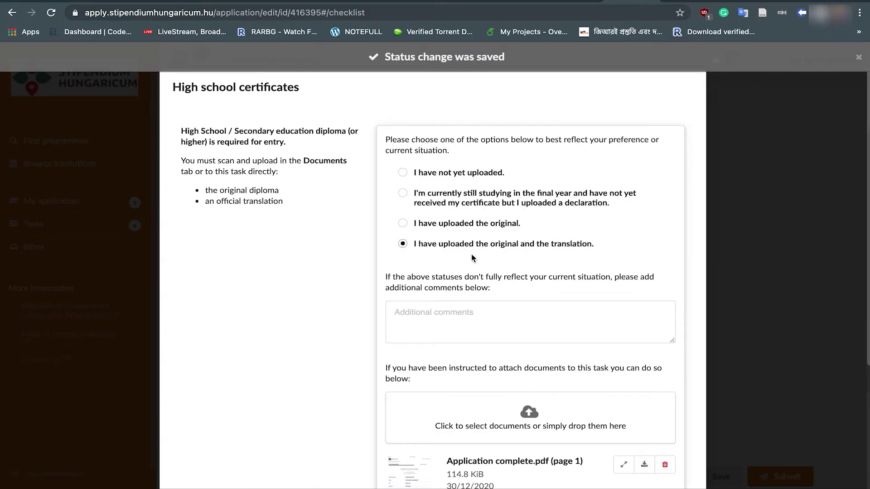
{"action": "scroll", "coordinate": [528, 250], "scroll_direction": "down", "scroll_amount": 3}
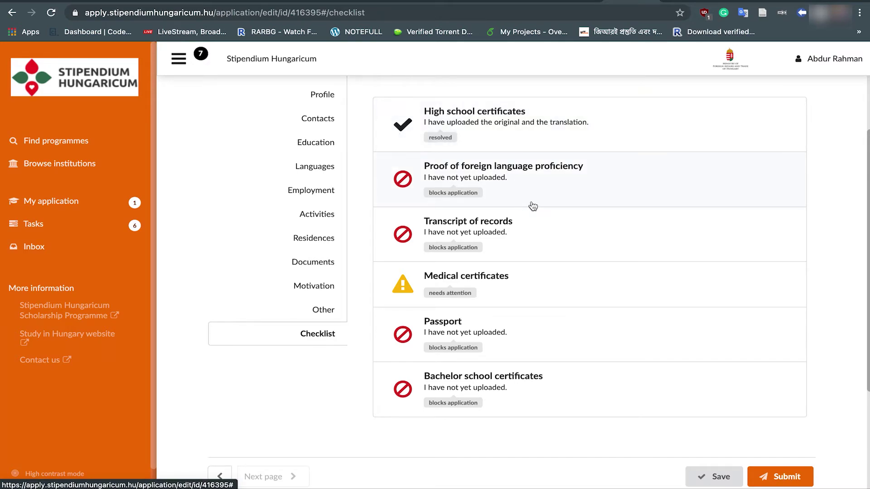
Step: Mark Proof of foreign language proficiency as original and translation uploaded, attaching Application complete.pdf
{"action": "left_click", "coordinate": [476, 183]}
{"action": "left_click", "coordinate": [403, 239]}
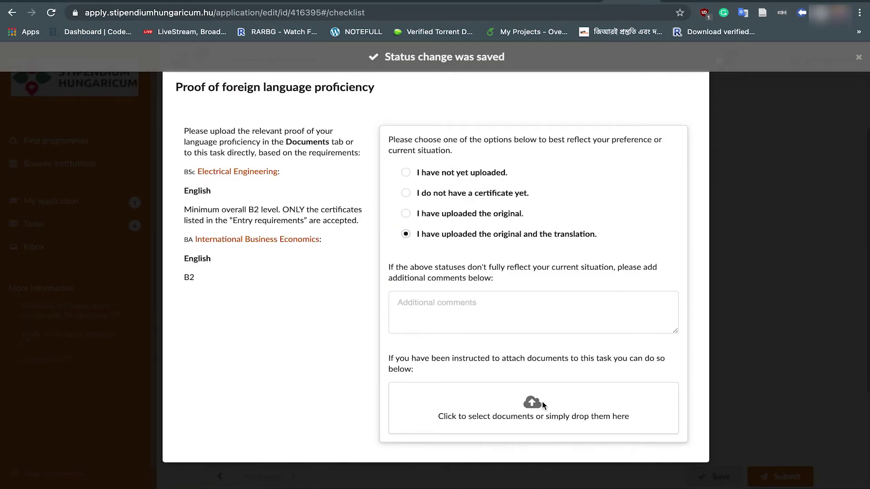
{"action": "left_click", "coordinate": [532, 408]}
{"action": "left_click", "coordinate": [358, 204]}
{"action": "double_click", "coordinate": [367, 206]}
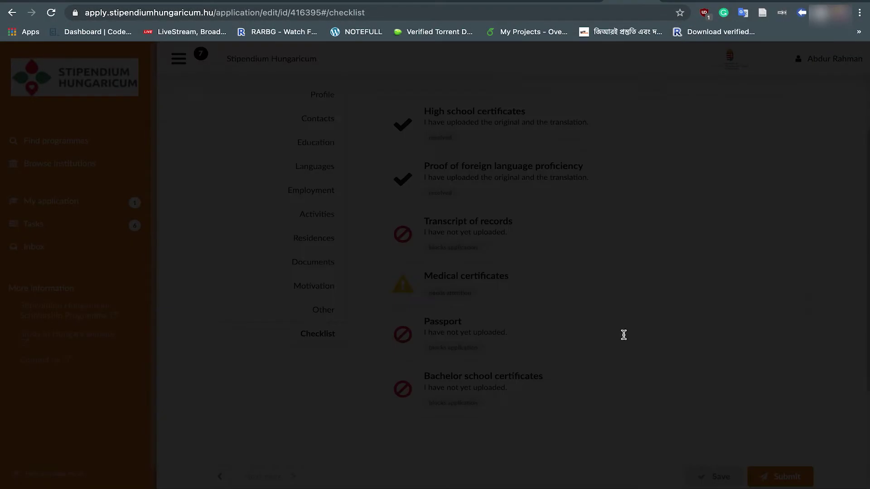
{"action": "left_click", "coordinate": [717, 82]}
Step: Upload Application complete.pdf to Transcript of records and mark original and translation uploaded
{"action": "left_click", "coordinate": [526, 216]}
{"action": "left_click", "coordinate": [406, 214]}
{"action": "left_click", "coordinate": [533, 385]}
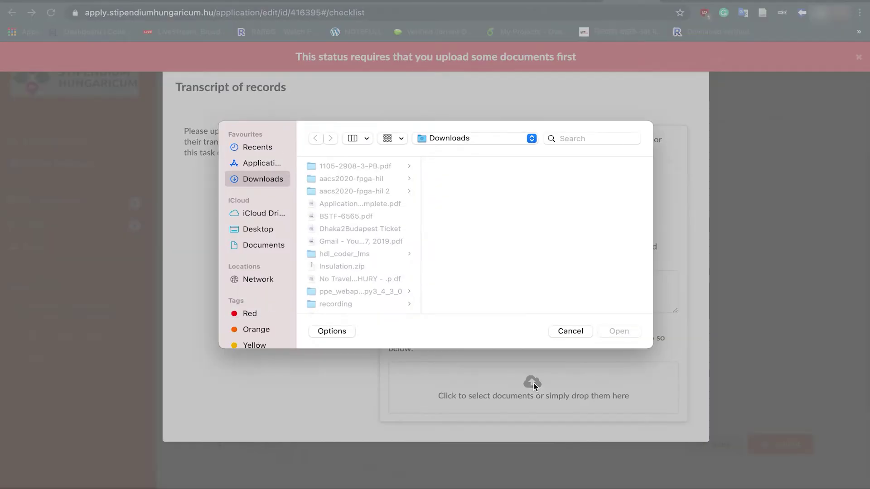
{"action": "left_click", "coordinate": [358, 203]}
{"action": "left_click", "coordinate": [618, 331]}
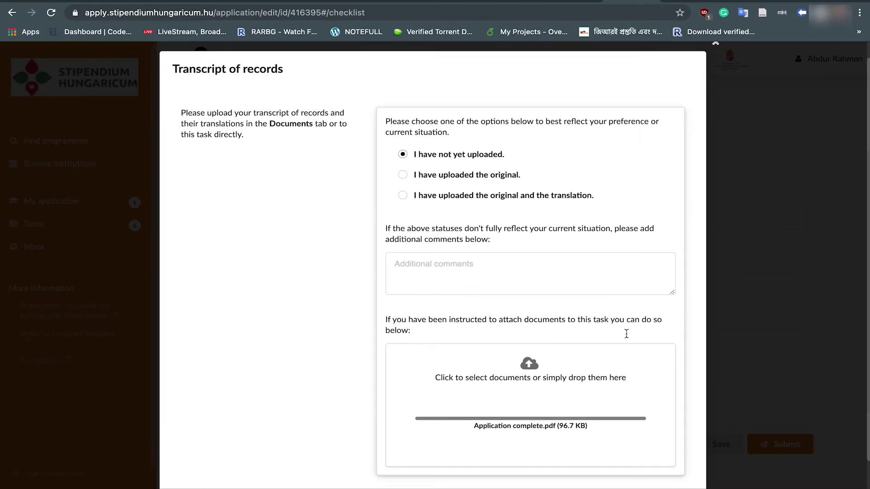
{"action": "scroll", "coordinate": [626, 334], "scroll_direction": "down", "scroll_amount": 3}
{"action": "left_click", "coordinate": [412, 83]}
{"action": "scroll", "coordinate": [732, 227], "scroll_direction": "up", "scroll_amount": 3}
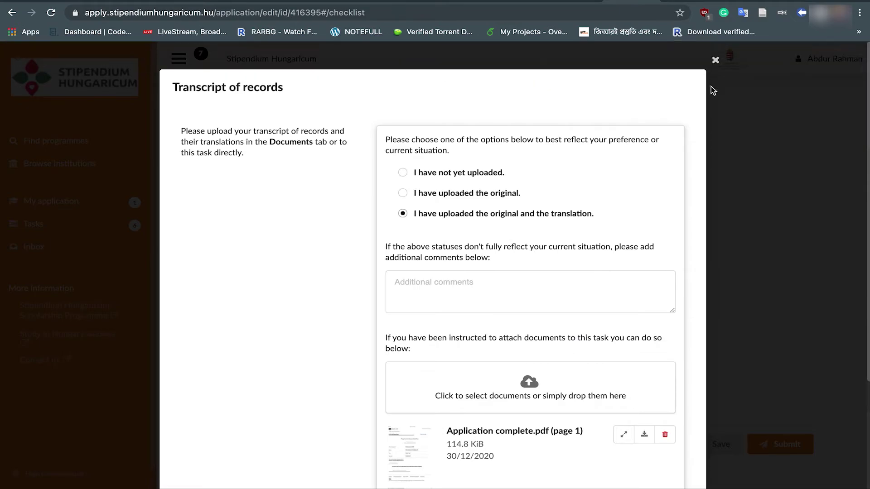
{"action": "left_click", "coordinate": [710, 81]}
Step: Set Medical certificates to required but not yet uploaded
{"action": "scroll", "coordinate": [565, 191], "scroll_direction": "up", "scroll_amount": 1}
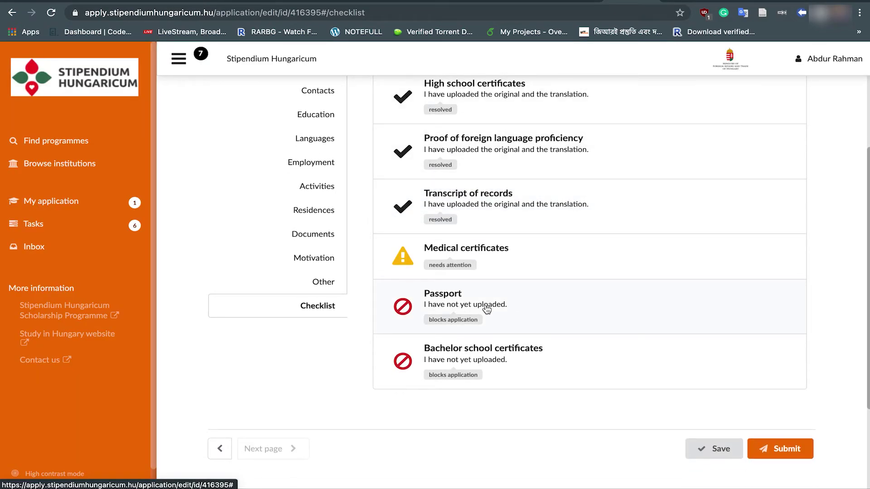
{"action": "scroll", "coordinate": [507, 267], "scroll_direction": "down", "scroll_amount": 10}
{"action": "scroll", "coordinate": [507, 267], "scroll_direction": "up", "scroll_amount": 4}
{"action": "scroll", "coordinate": [497, 151], "scroll_direction": "down", "scroll_amount": 4}
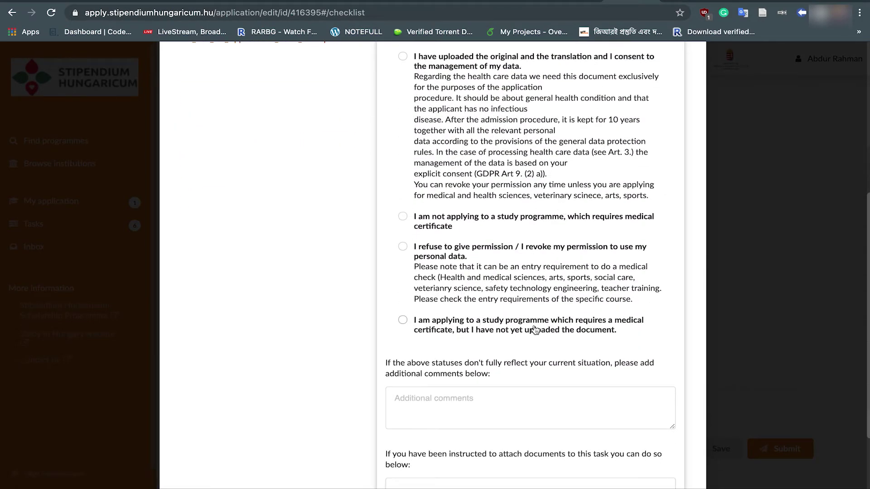
{"action": "left_click", "coordinate": [403, 321]}
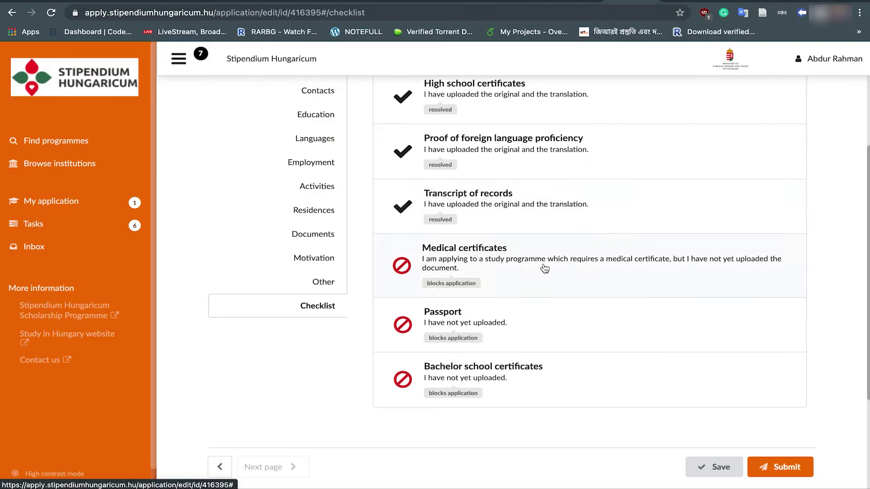
{"action": "left_click", "coordinate": [545, 269]}
{"action": "scroll", "coordinate": [545, 269], "scroll_direction": "down", "scroll_amount": 5}
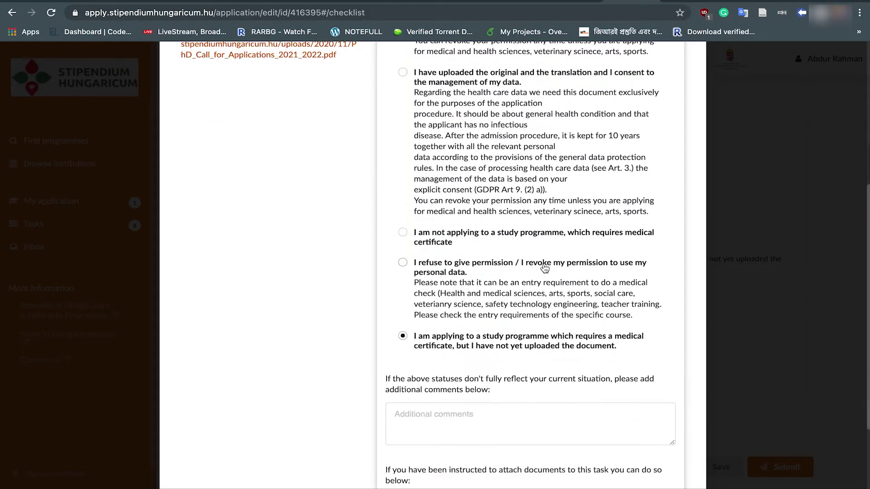
{"action": "scroll", "coordinate": [545, 269], "scroll_direction": "up", "scroll_amount": 7}
{"action": "key", "text": "Escape"}
Step: Upload Application complete.pdf as the passport scan and mark the Passport item uploaded
{"action": "left_click", "coordinate": [497, 327]}
{"action": "left_click", "coordinate": [532, 392]}
{"action": "left_click", "coordinate": [358, 202]}
{"action": "left_click", "coordinate": [628, 333]}
{"action": "left_click", "coordinate": [404, 211]}
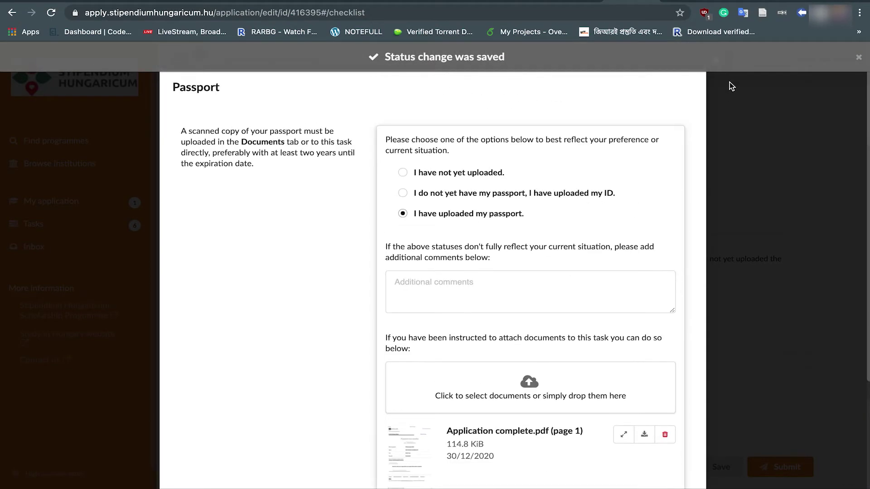
Step: Upload Application complete.pdf to Bachelor school certificates and mark original and translation uploaded
{"action": "left_click", "coordinate": [498, 365]}
{"action": "left_click", "coordinate": [529, 416]}
{"action": "left_click", "coordinate": [351, 201]}
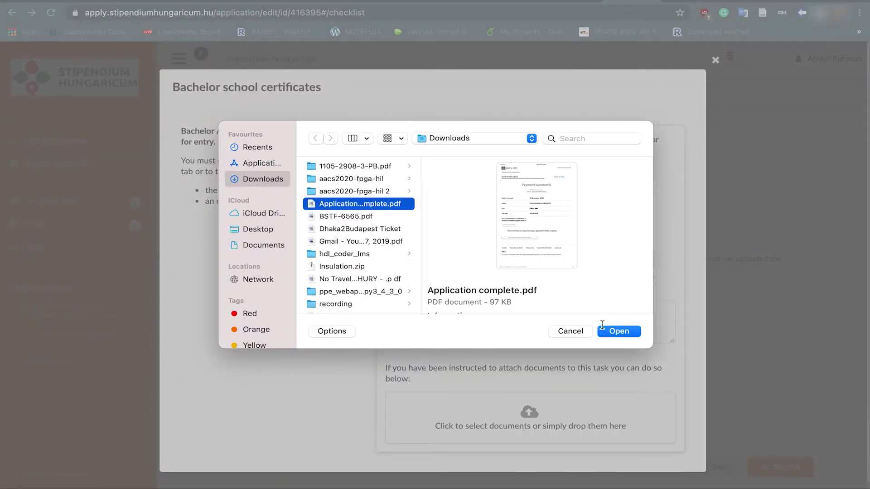
{"action": "left_click", "coordinate": [617, 331]}
{"action": "left_click", "coordinate": [402, 243]}
{"action": "scroll", "coordinate": [665, 313], "scroll_direction": "down", "scroll_amount": 3}
{"action": "scroll", "coordinate": [665, 311], "scroll_direction": "up", "scroll_amount": 3}
{"action": "left_click", "coordinate": [715, 60]}
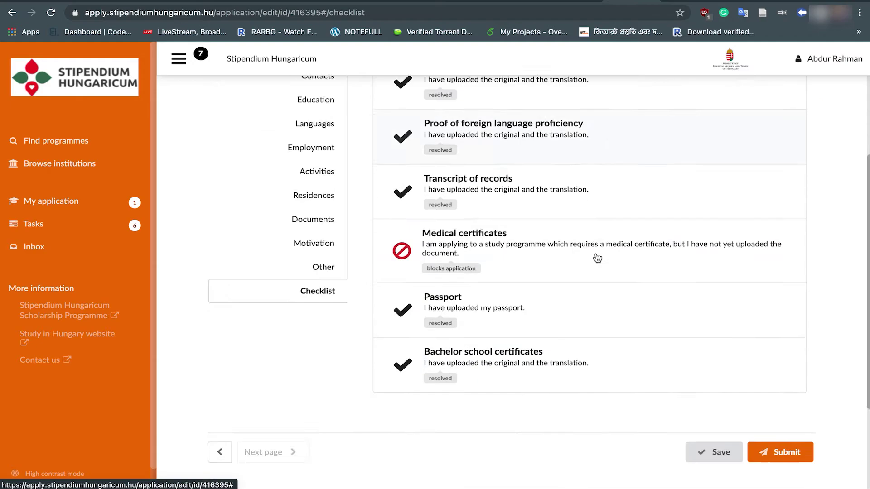
Step: Save the application with the updated checklist and return to the top
{"action": "scroll", "coordinate": [612, 275], "scroll_direction": "down", "scroll_amount": 4}
{"action": "left_click", "coordinate": [698, 325]}
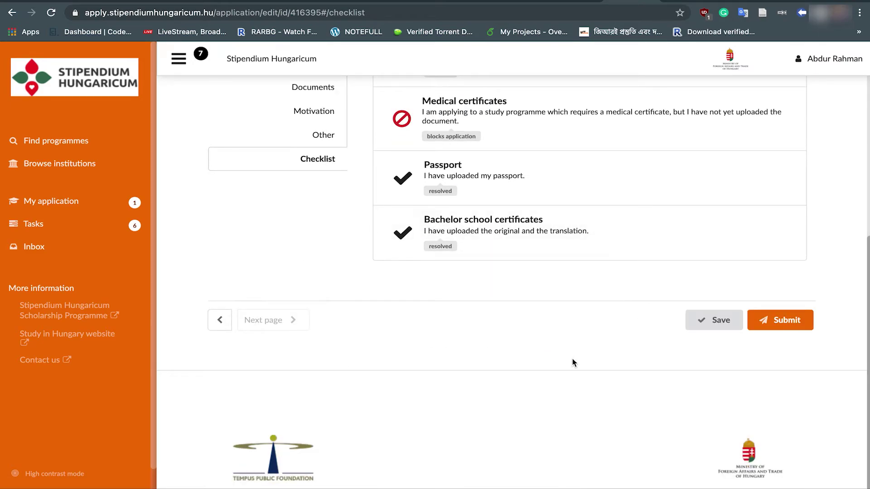
{"action": "scroll", "coordinate": [573, 362], "scroll_direction": "up", "scroll_amount": 3}
{"action": "scroll", "coordinate": [626, 259], "scroll_direction": "up", "scroll_amount": 3}
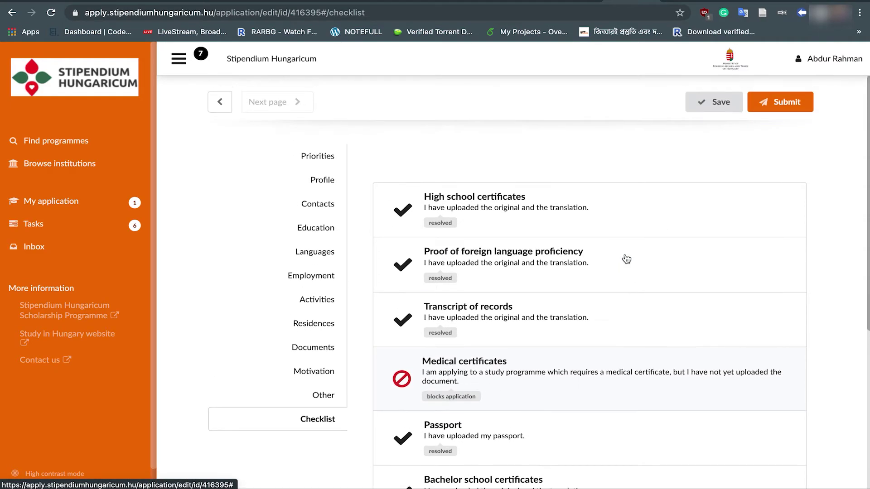
Step: Reopen the application for editing from the My application overview
{"action": "left_click", "coordinate": [51, 204]}
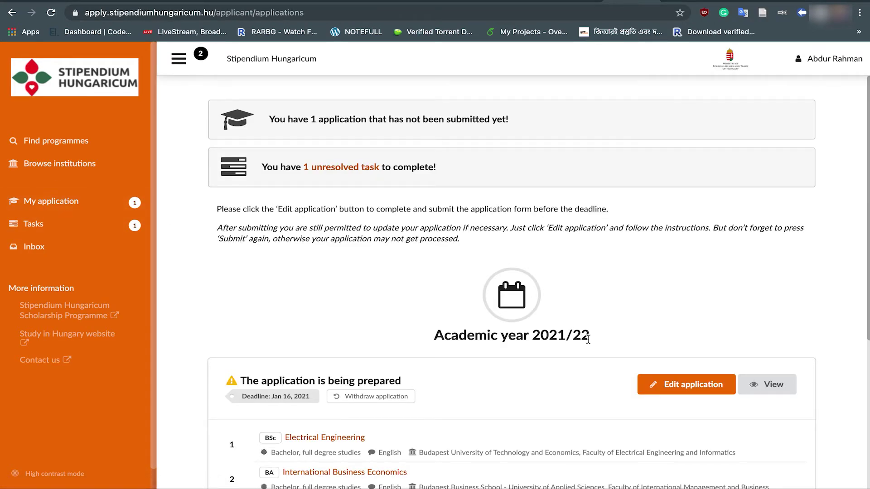
{"action": "scroll", "coordinate": [678, 343], "scroll_direction": "down", "scroll_amount": 1}
{"action": "left_click", "coordinate": [678, 343]}
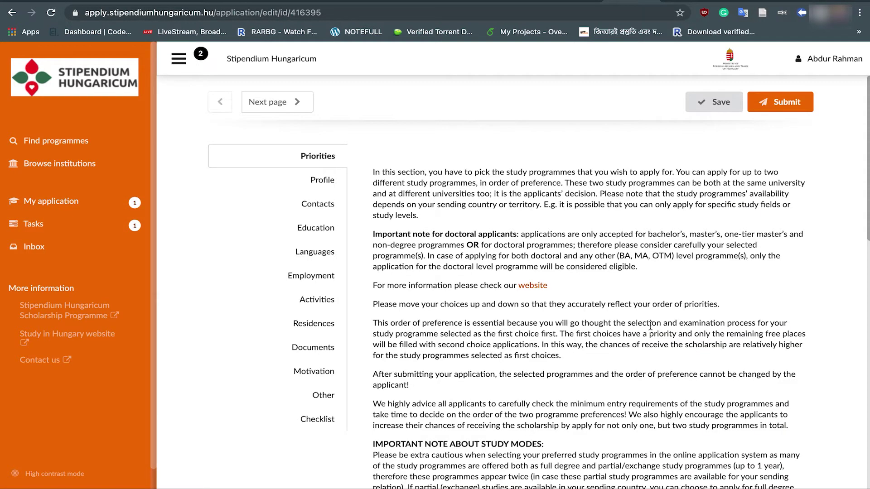
Step: Submit the application and confirm with Sure
{"action": "scroll", "coordinate": [325, 266], "scroll_direction": "down", "scroll_amount": 13}
{"action": "scroll", "coordinate": [326, 266], "scroll_direction": "up", "scroll_amount": 7}
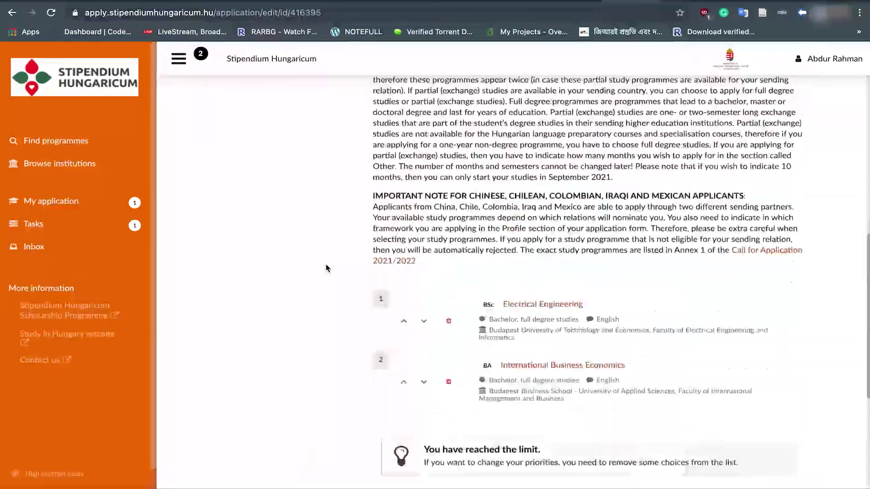
{"action": "scroll", "coordinate": [378, 365], "scroll_direction": "up", "scroll_amount": 6}
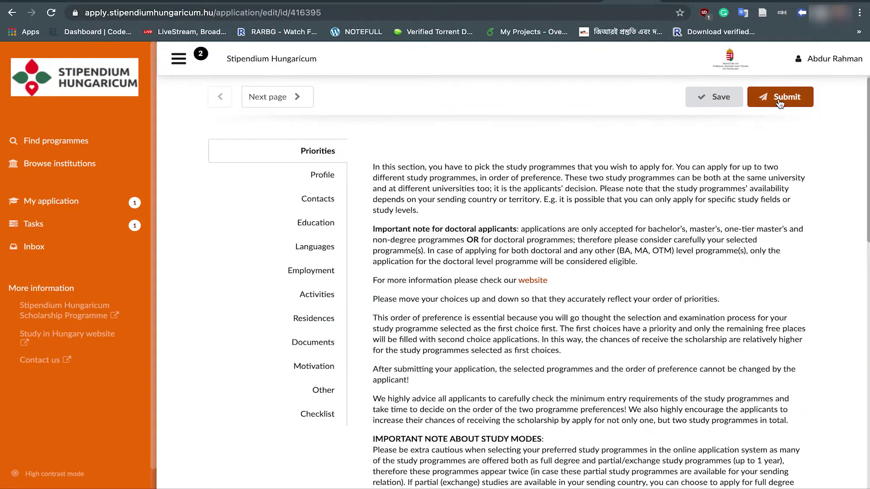
{"action": "left_click", "coordinate": [779, 100]}
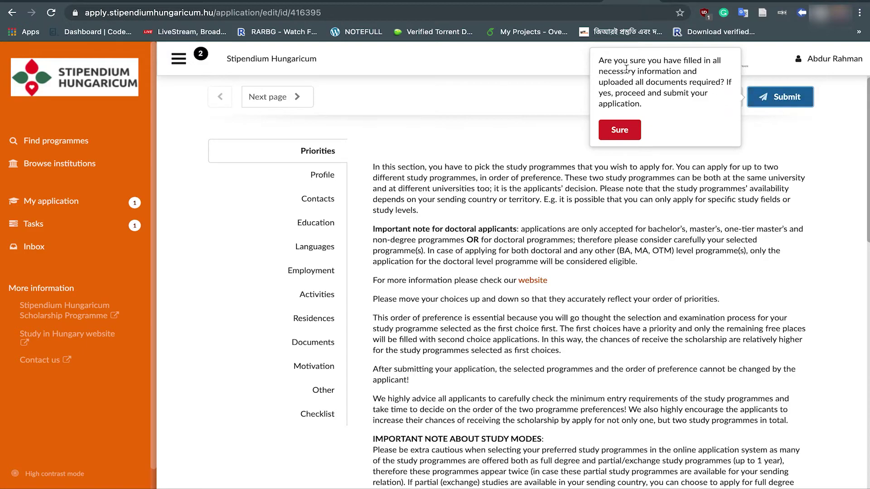
{"action": "left_click", "coordinate": [630, 131]}
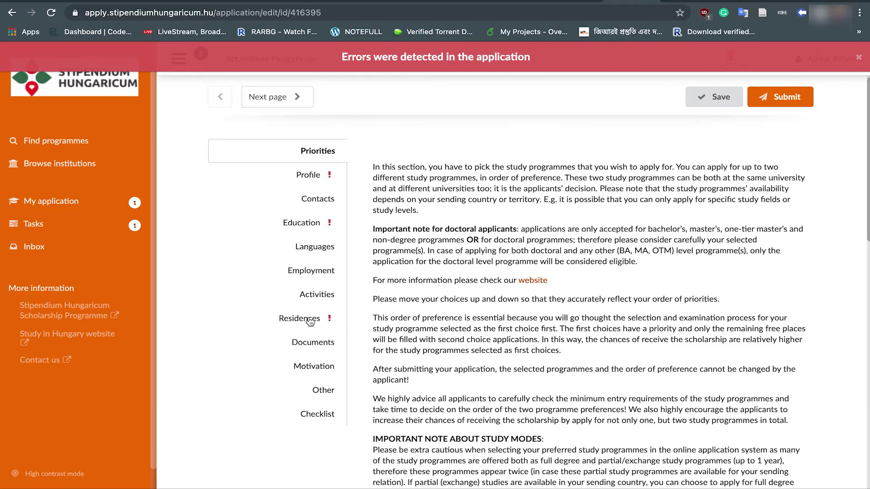
Step: Set the passport's Country of issue to Bangladesh in Profile and save
{"action": "left_click", "coordinate": [334, 176]}
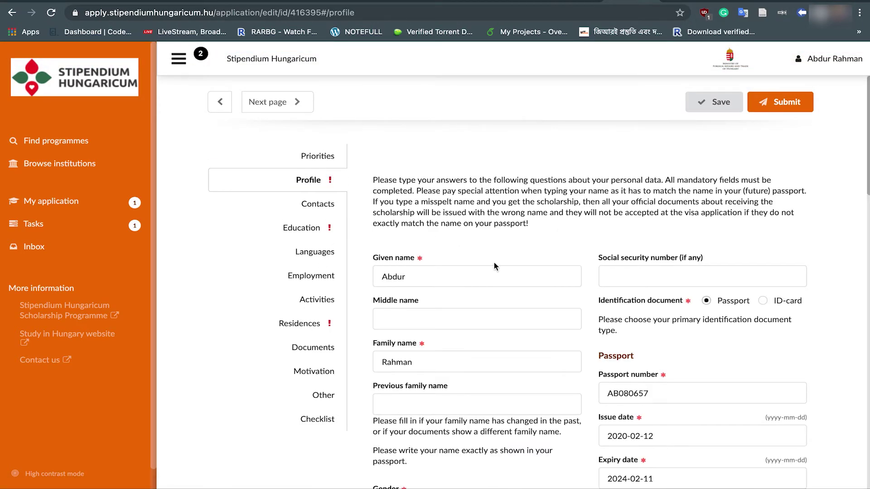
{"action": "scroll", "coordinate": [494, 262], "scroll_direction": "down", "scroll_amount": 6}
{"action": "left_click", "coordinate": [673, 269]}
{"action": "type", "text": "ban"}
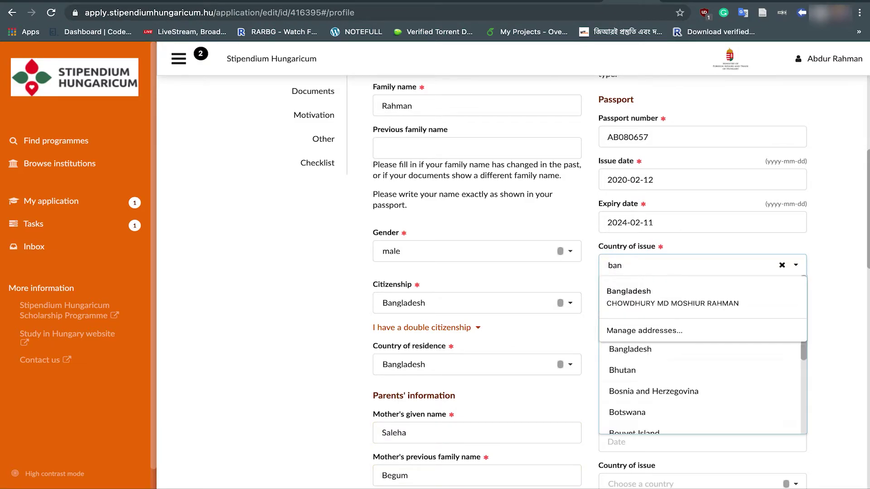
{"action": "key", "text": "BackSpace"}
{"action": "key", "text": "BackSpace"}
{"action": "key", "text": "BackSpace"}
{"action": "scroll", "coordinate": [651, 377], "scroll_direction": "down", "scroll_amount": 6}
{"action": "left_click", "coordinate": [641, 383]}
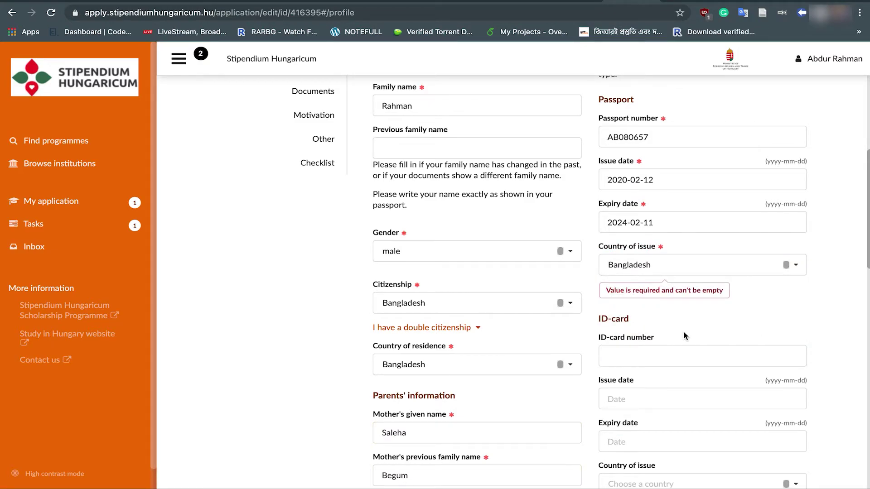
{"action": "scroll", "coordinate": [684, 336], "scroll_direction": "down", "scroll_amount": 5}
{"action": "scroll", "coordinate": [684, 334], "scroll_direction": "up", "scroll_amount": 9}
{"action": "scroll", "coordinate": [684, 334], "scroll_direction": "down", "scroll_amount": 20}
{"action": "left_click", "coordinate": [687, 328]}
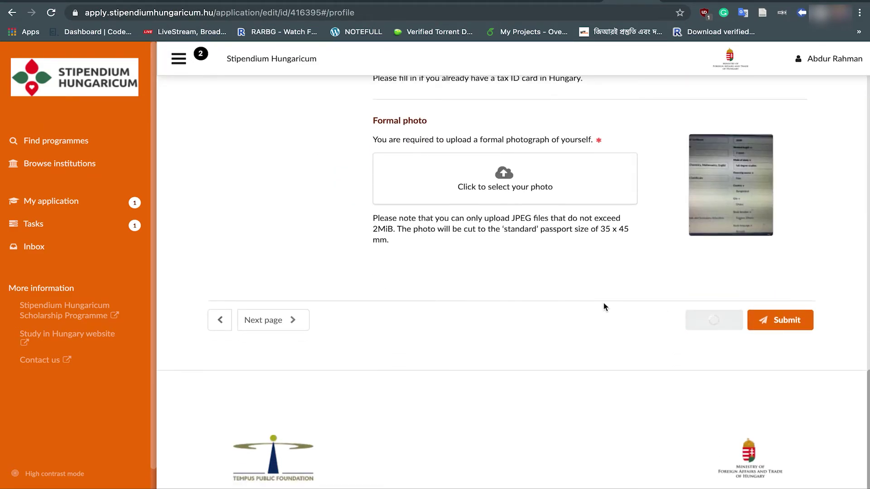
Step: Delete the empty Education and Residences blocks, then resubmit and confirm with Sure
{"action": "scroll", "coordinate": [600, 300], "scroll_direction": "down", "scroll_amount": 3}
{"action": "scroll", "coordinate": [599, 300], "scroll_direction": "down", "scroll_amount": 10}
{"action": "left_click", "coordinate": [770, 231]}
{"action": "left_click", "coordinate": [768, 197]}
{"action": "scroll", "coordinate": [455, 324], "scroll_direction": "up", "scroll_amount": 15}
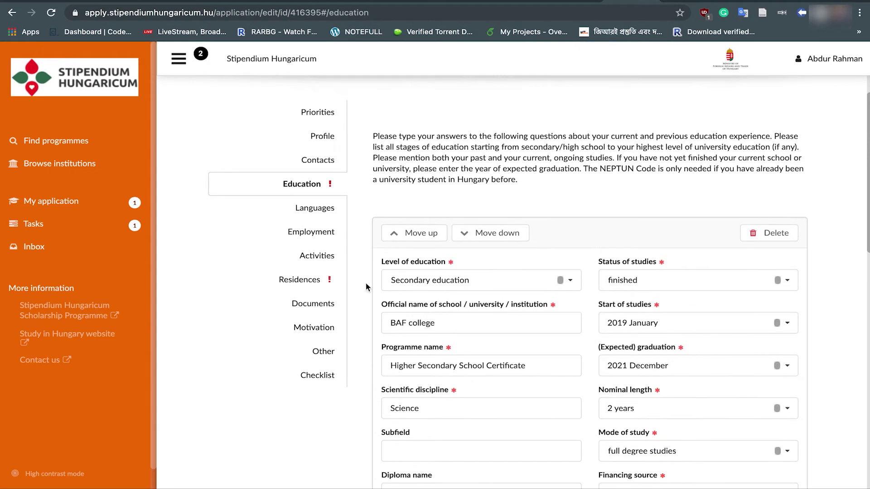
{"action": "left_click", "coordinate": [317, 280]}
{"action": "left_click", "coordinate": [772, 270]}
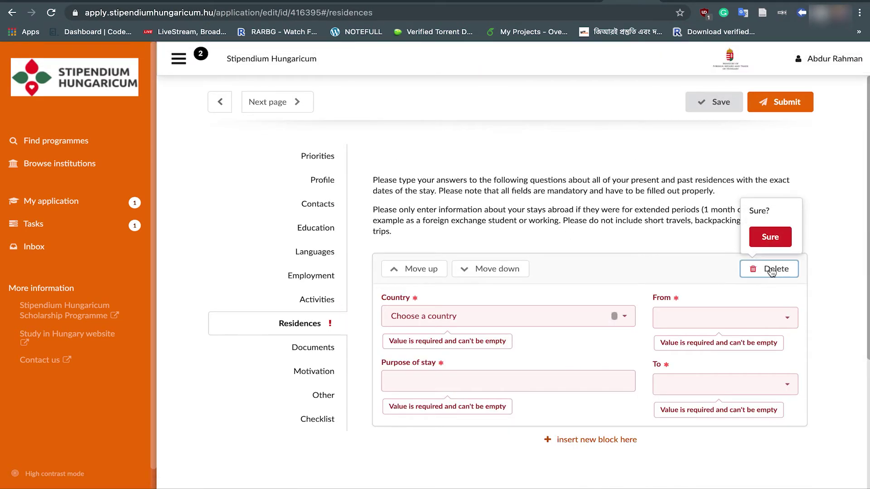
{"action": "left_click", "coordinate": [770, 237]}
{"action": "left_click", "coordinate": [792, 108]}
{"action": "left_click", "coordinate": [610, 137]}
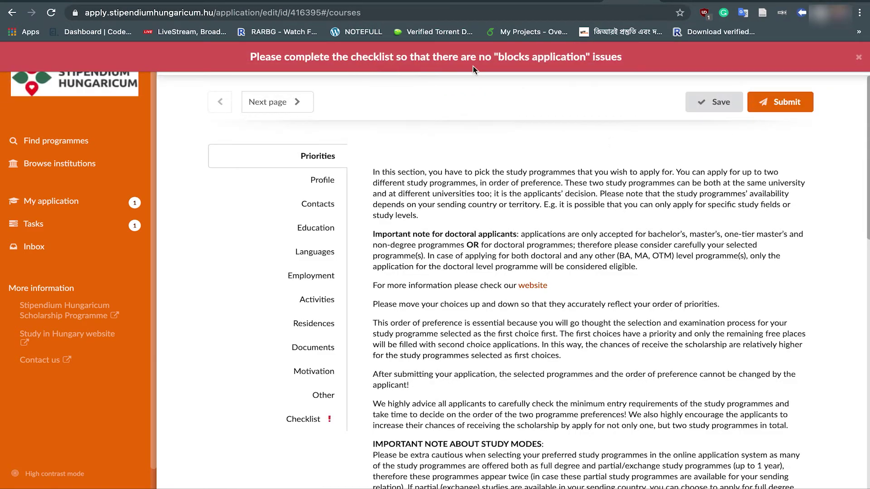
Step: Open the Medical certificates checklist item and try its status options before closing it
{"action": "left_click", "coordinate": [303, 419]}
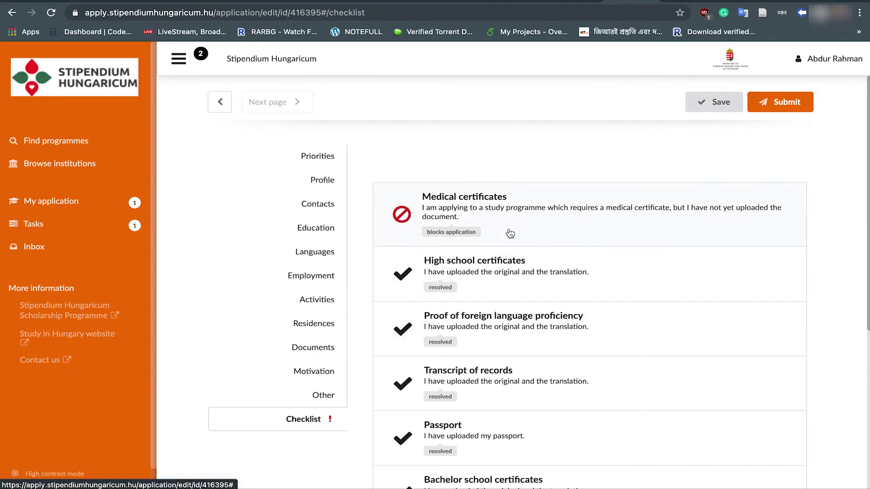
{"action": "left_click", "coordinate": [509, 233]}
{"action": "scroll", "coordinate": [510, 233], "scroll_direction": "down", "scroll_amount": 6}
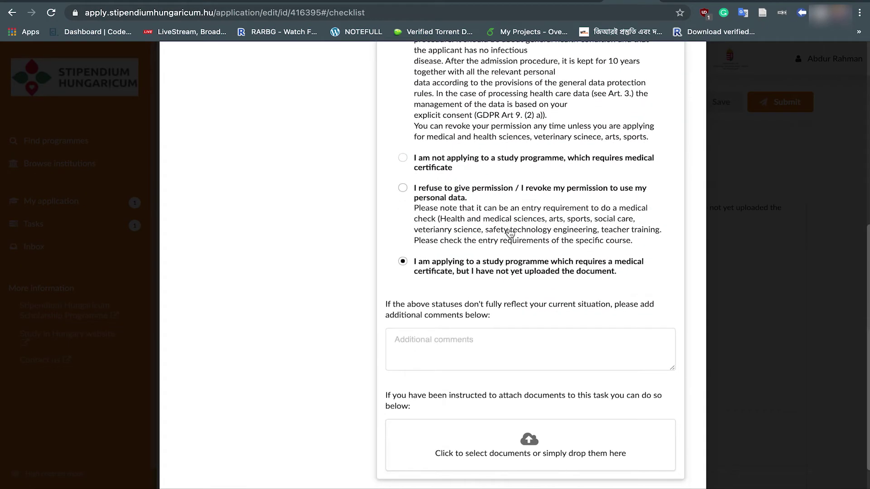
{"action": "scroll", "coordinate": [509, 233], "scroll_direction": "up", "scroll_amount": 8}
{"action": "scroll", "coordinate": [464, 270], "scroll_direction": "down", "scroll_amount": 3}
{"action": "scroll", "coordinate": [464, 271], "scroll_direction": "down", "scroll_amount": 4}
{"action": "scroll", "coordinate": [464, 271], "scroll_direction": "up", "scroll_amount": 5}
{"action": "left_click", "coordinate": [403, 92]}
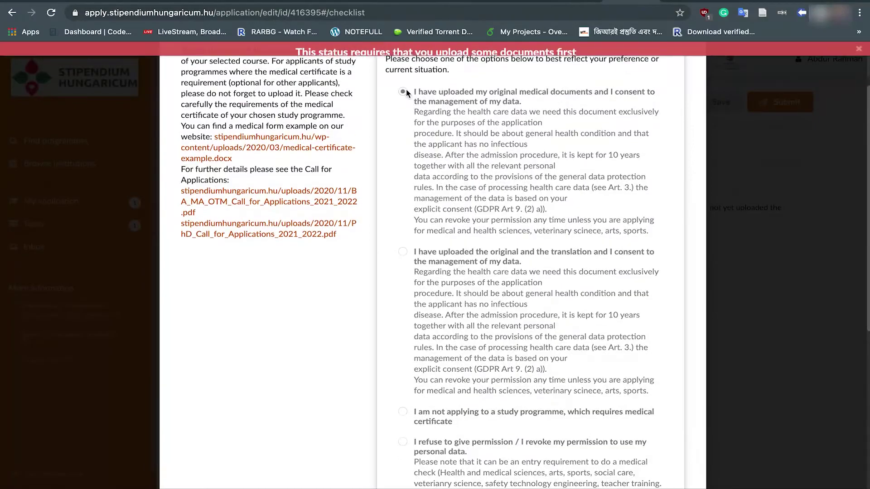
{"action": "left_click", "coordinate": [403, 251]}
{"action": "scroll", "coordinate": [405, 254], "scroll_direction": "down", "scroll_amount": 3}
{"action": "left_click", "coordinate": [404, 255]}
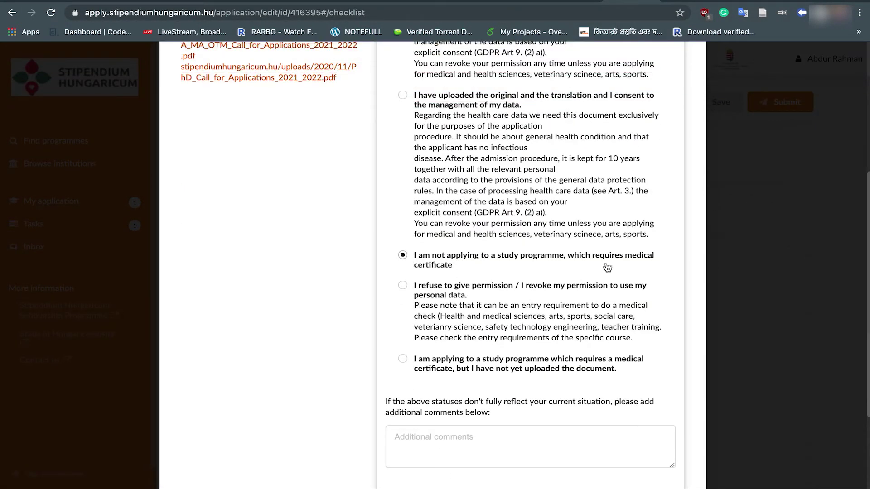
{"action": "scroll", "coordinate": [445, 274], "scroll_direction": "down", "scroll_amount": 3}
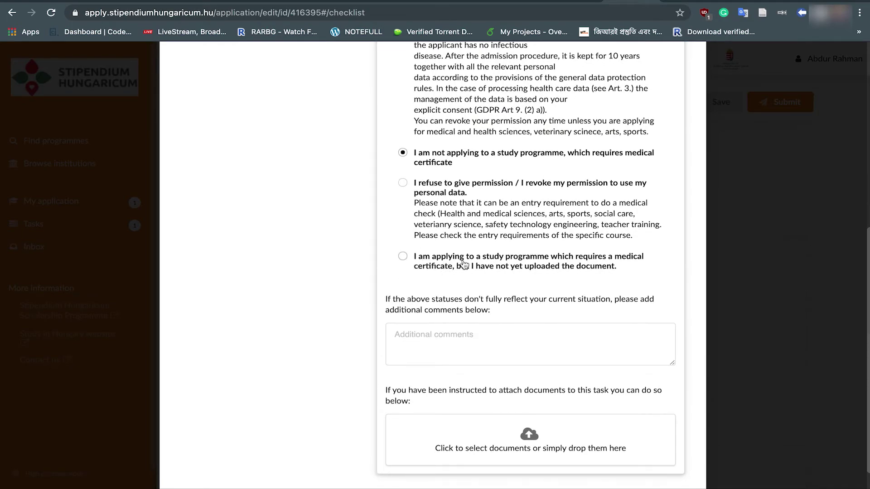
{"action": "left_click", "coordinate": [402, 256]}
{"action": "left_click", "coordinate": [715, 60]}
Step: Set Medical certificates to 'I am not applying to a study programme, which requires medical certificate'
{"action": "left_click", "coordinate": [472, 281]}
{"action": "scroll", "coordinate": [475, 219], "scroll_direction": "down", "scroll_amount": 10}
{"action": "scroll", "coordinate": [476, 219], "scroll_direction": "up", "scroll_amount": 3}
{"action": "left_click", "coordinate": [403, 278]}
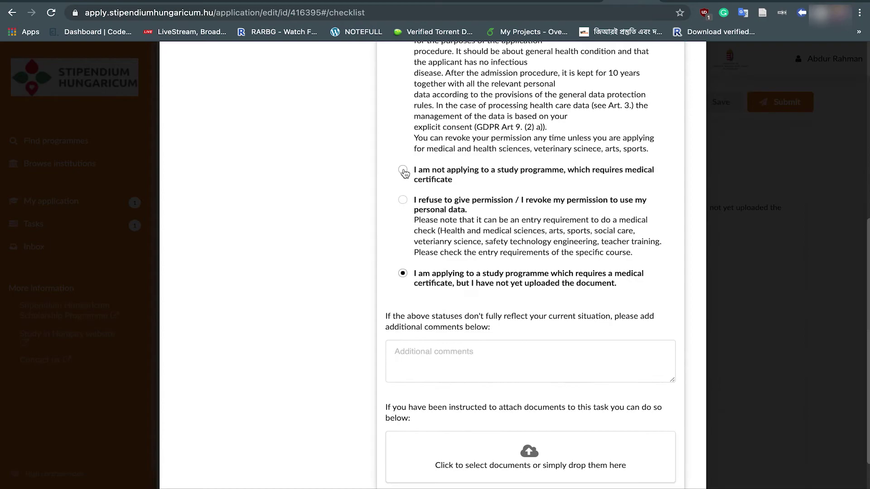
{"action": "left_click", "coordinate": [715, 64]}
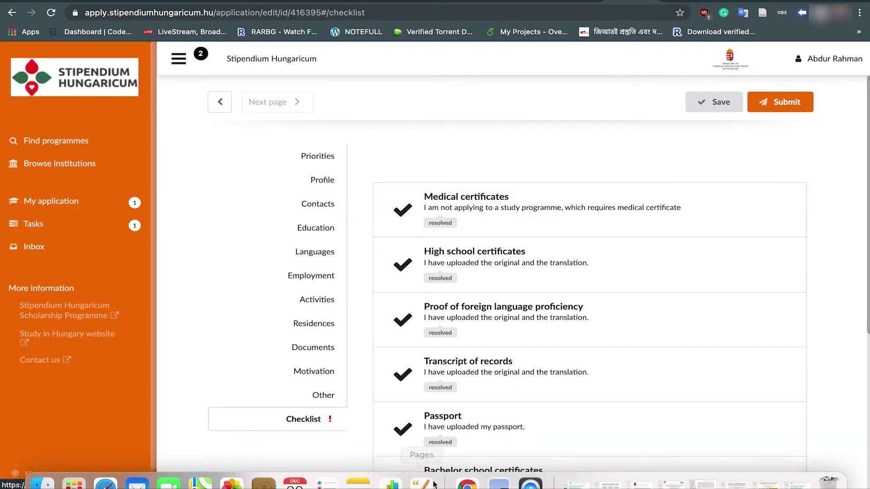
Step: Save the application, then submit it and confirm with Sure
{"action": "left_click", "coordinate": [708, 102]}
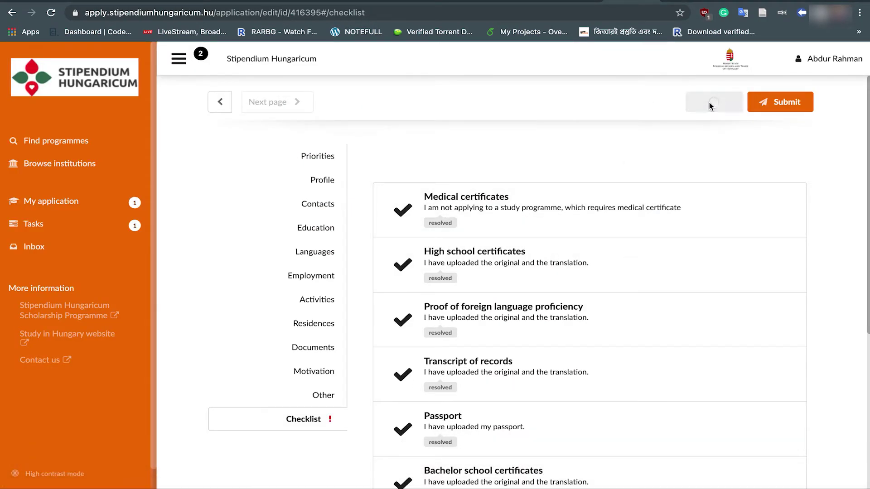
{"action": "left_click", "coordinate": [788, 109]}
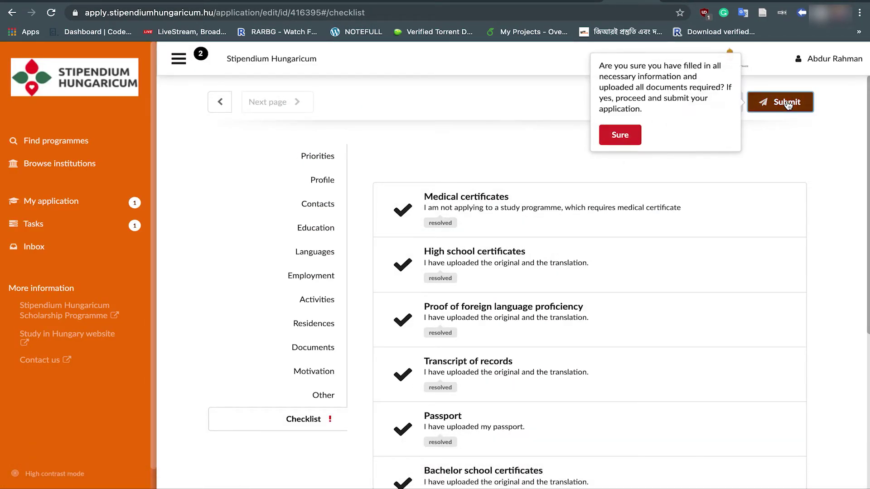
{"action": "left_click", "coordinate": [621, 135]}
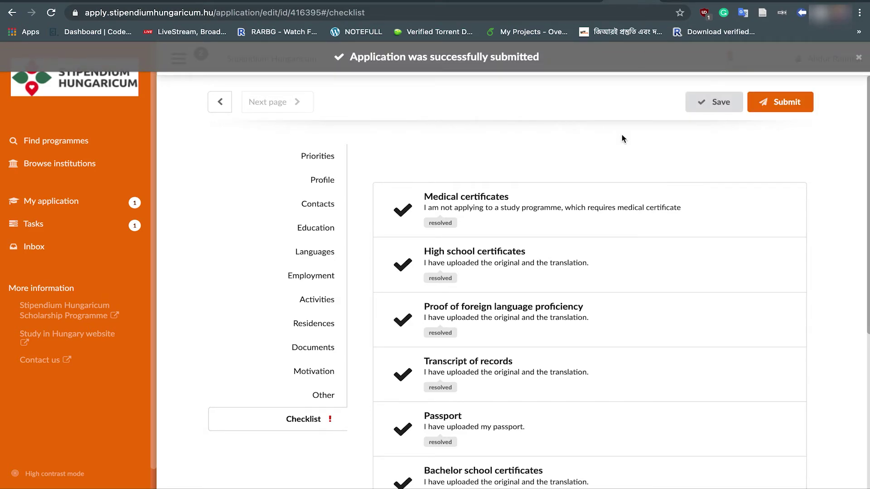